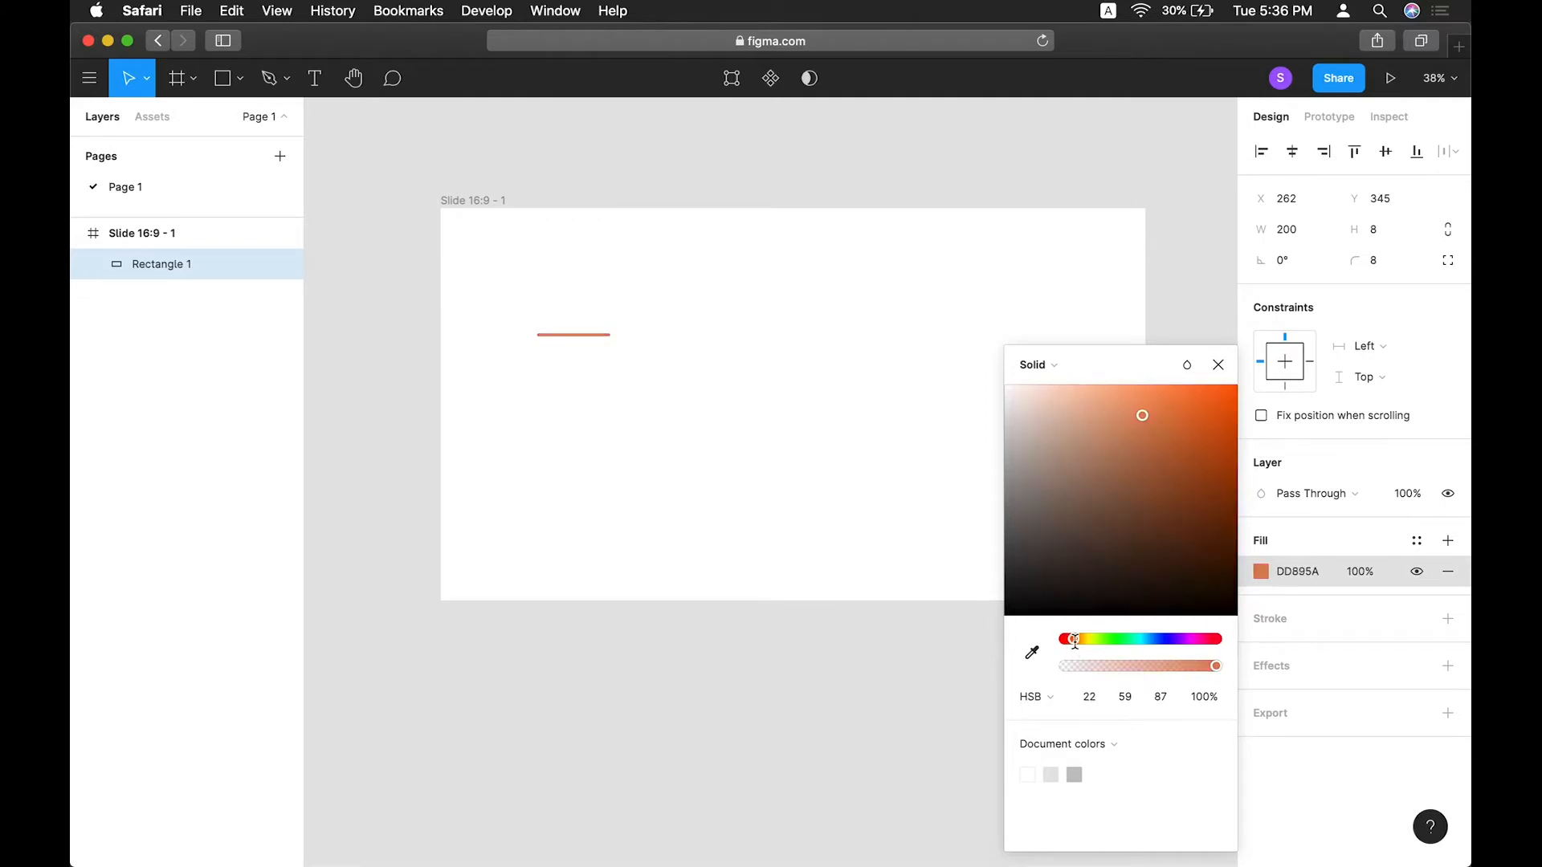
Duplicate the orange bar, place the copy directly to its right, and set the copy's fill to 000000.
click(1218, 364)
click(755, 351)
scroll(640, 344, up, 5)
click(538, 331)
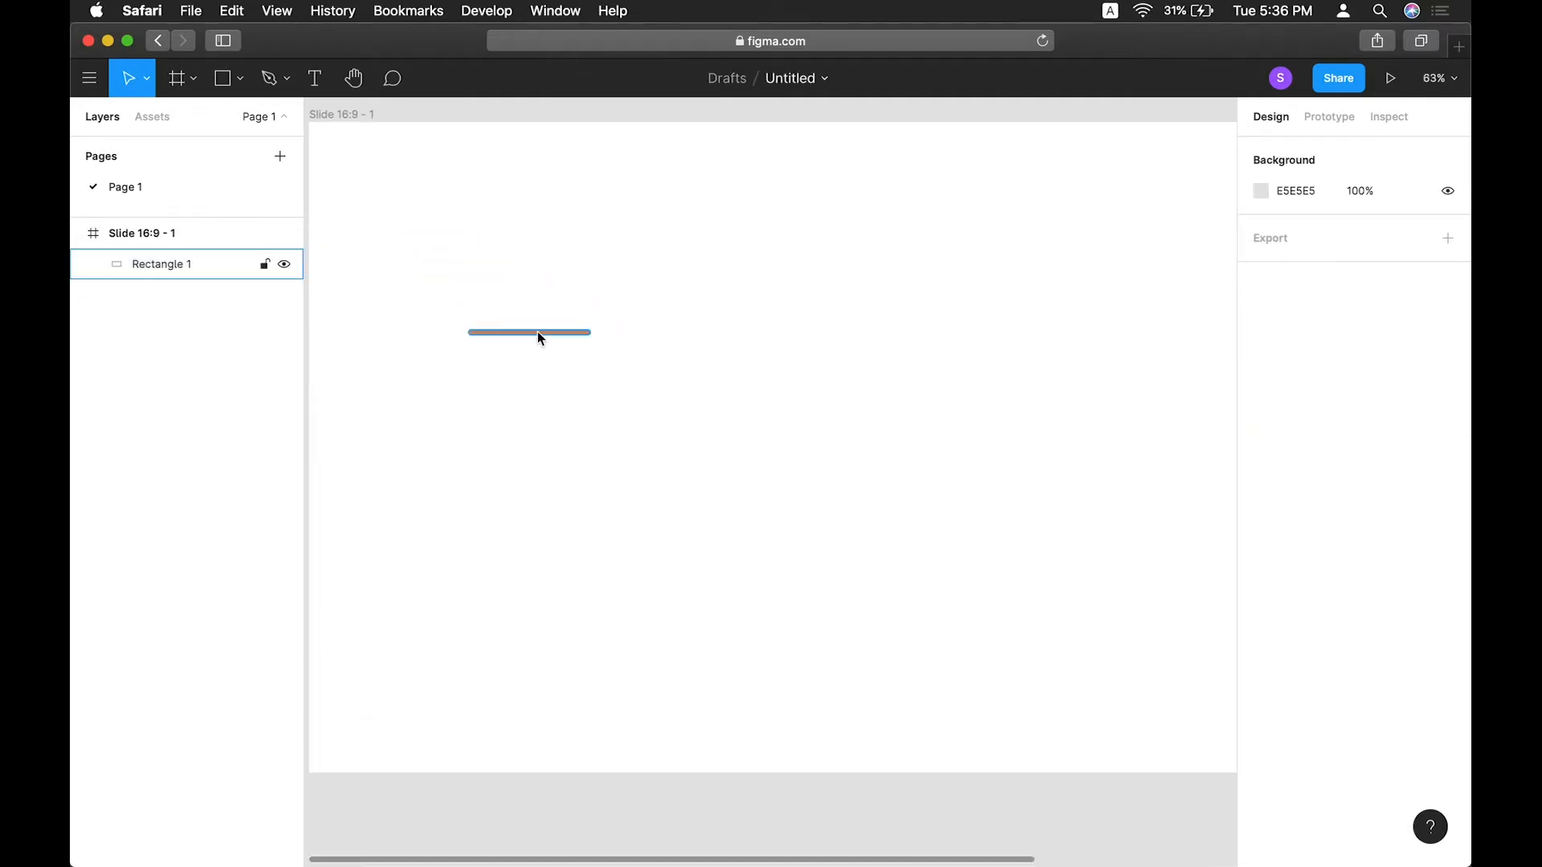
drag(493, 332, 614, 336)
click(667, 358)
click(667, 334)
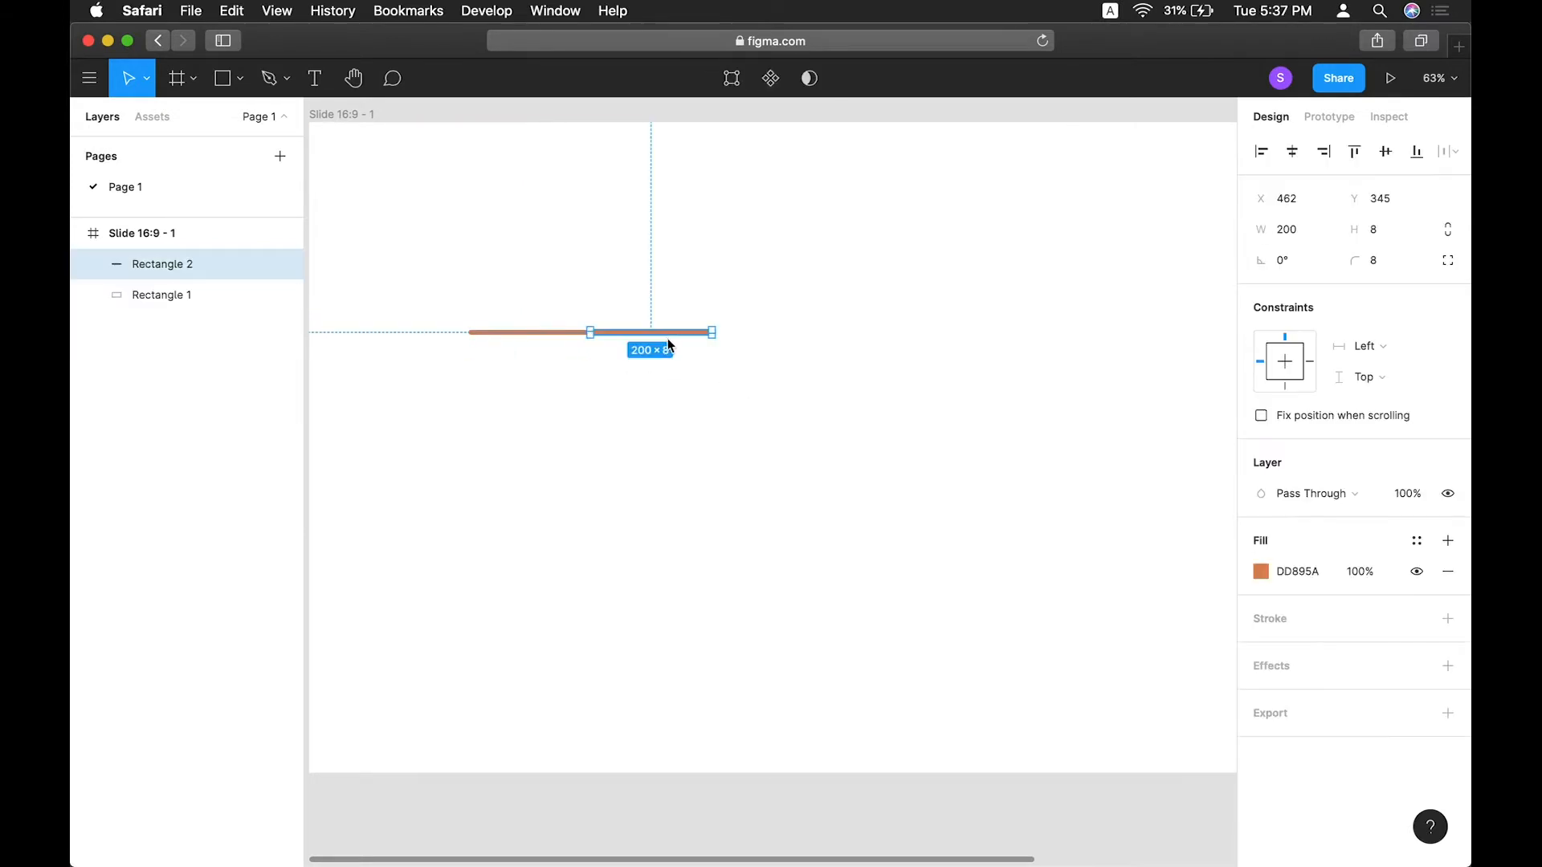
click(1299, 570)
text(000)
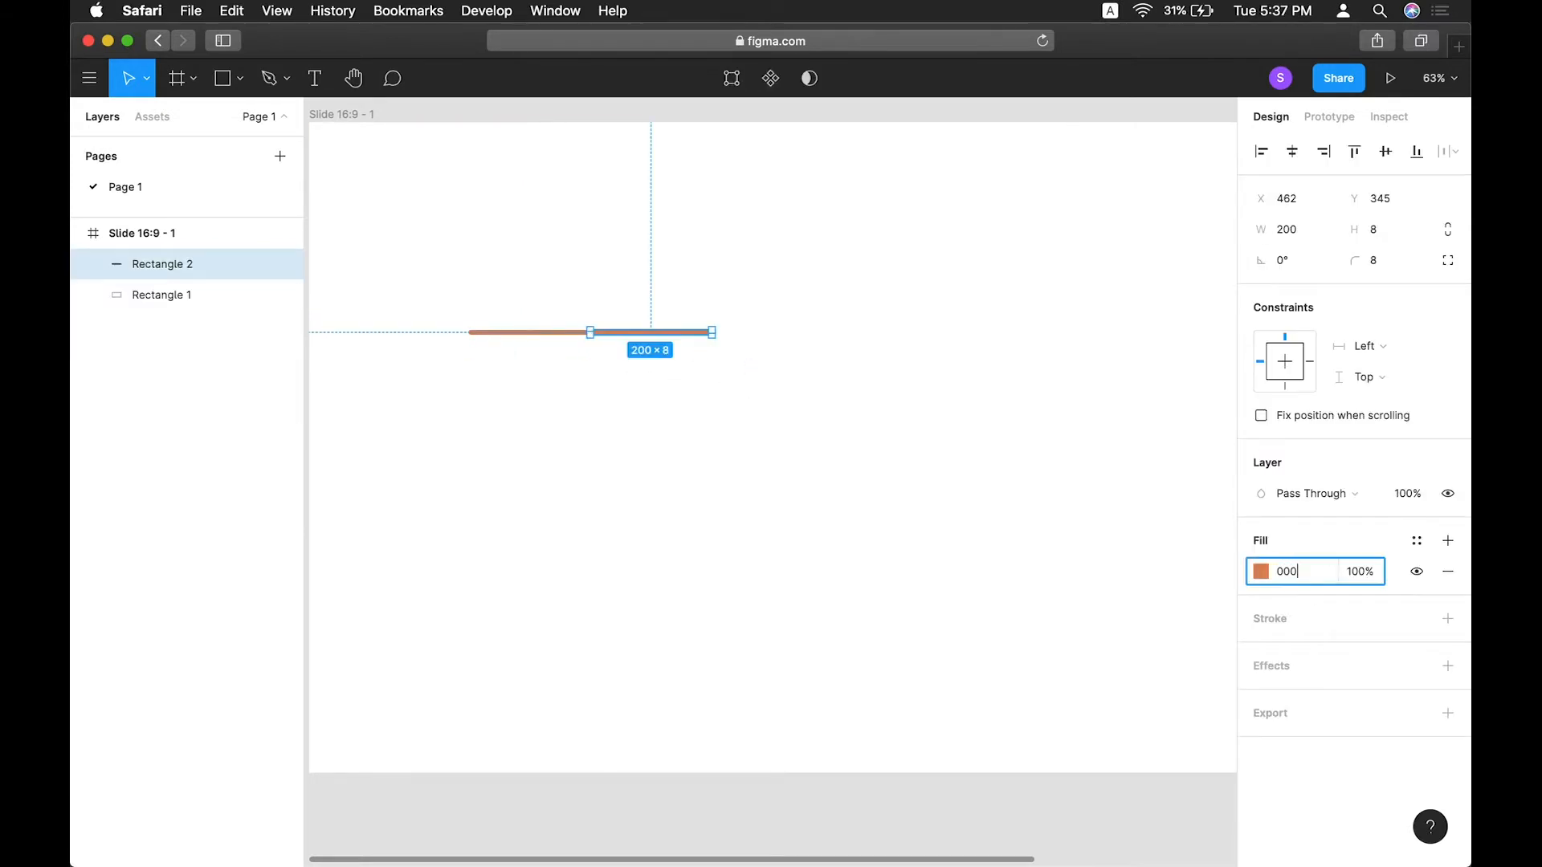
key(Return)
Group the two bars and move the group lower on the slide.
click(468, 456)
scroll(470, 456, down, 2)
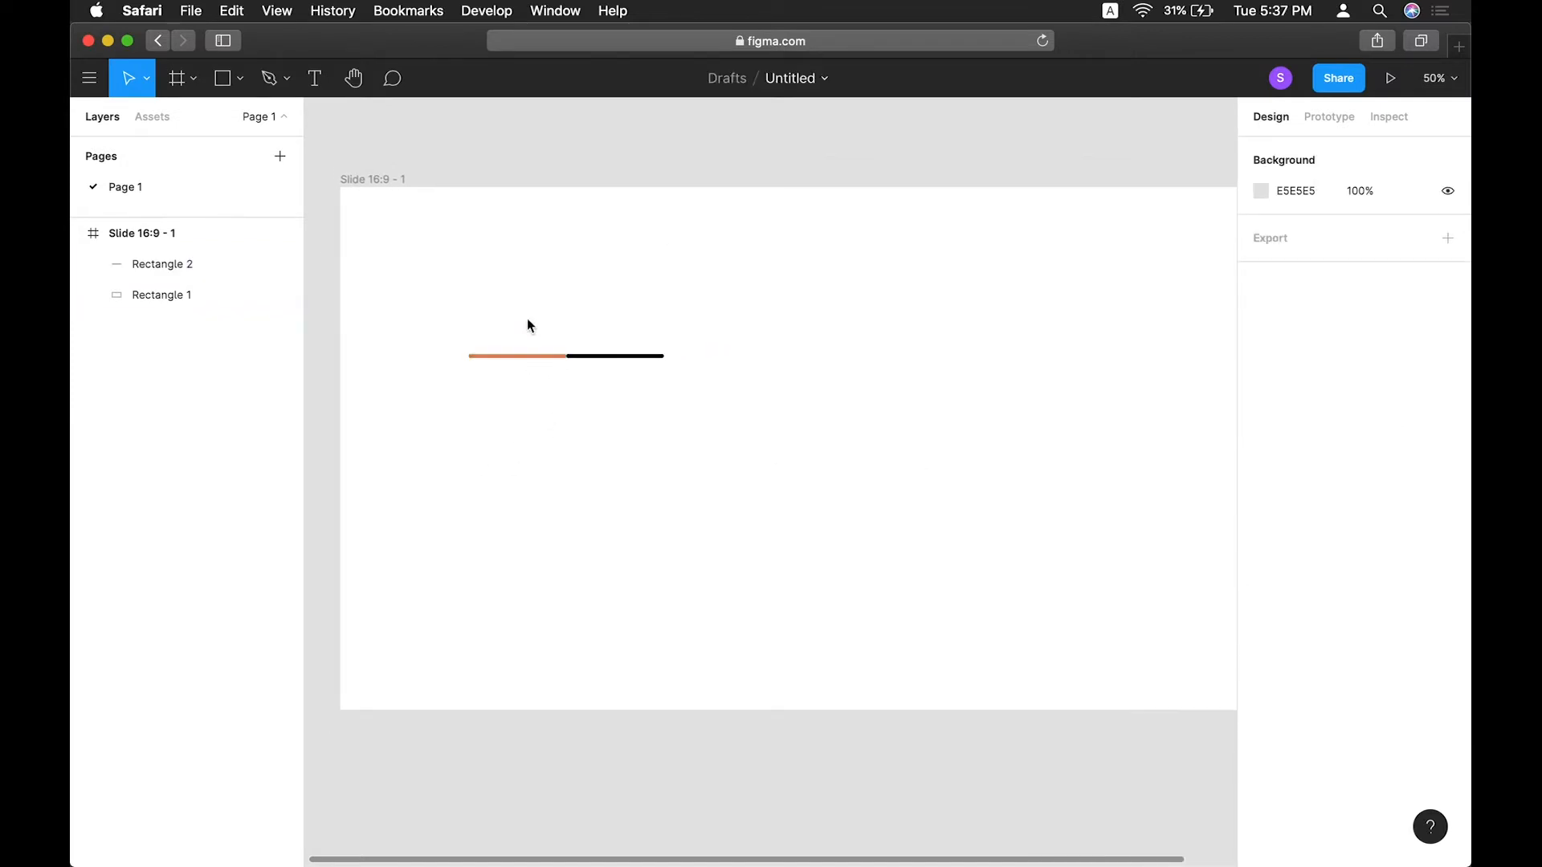
drag(521, 303, 649, 398)
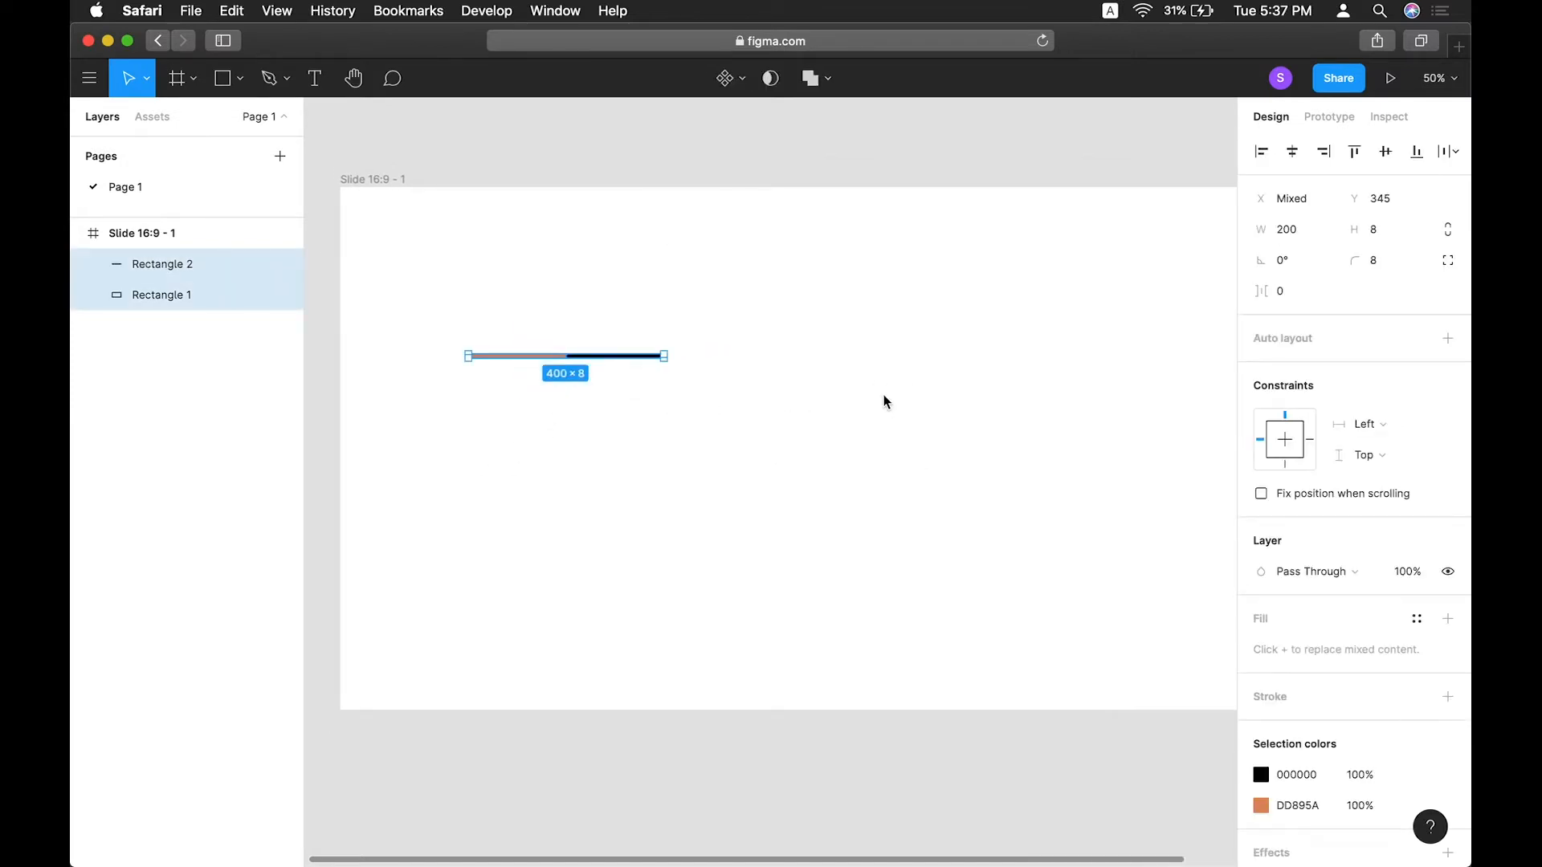
key(super+g)
click(589, 364)
click(585, 356)
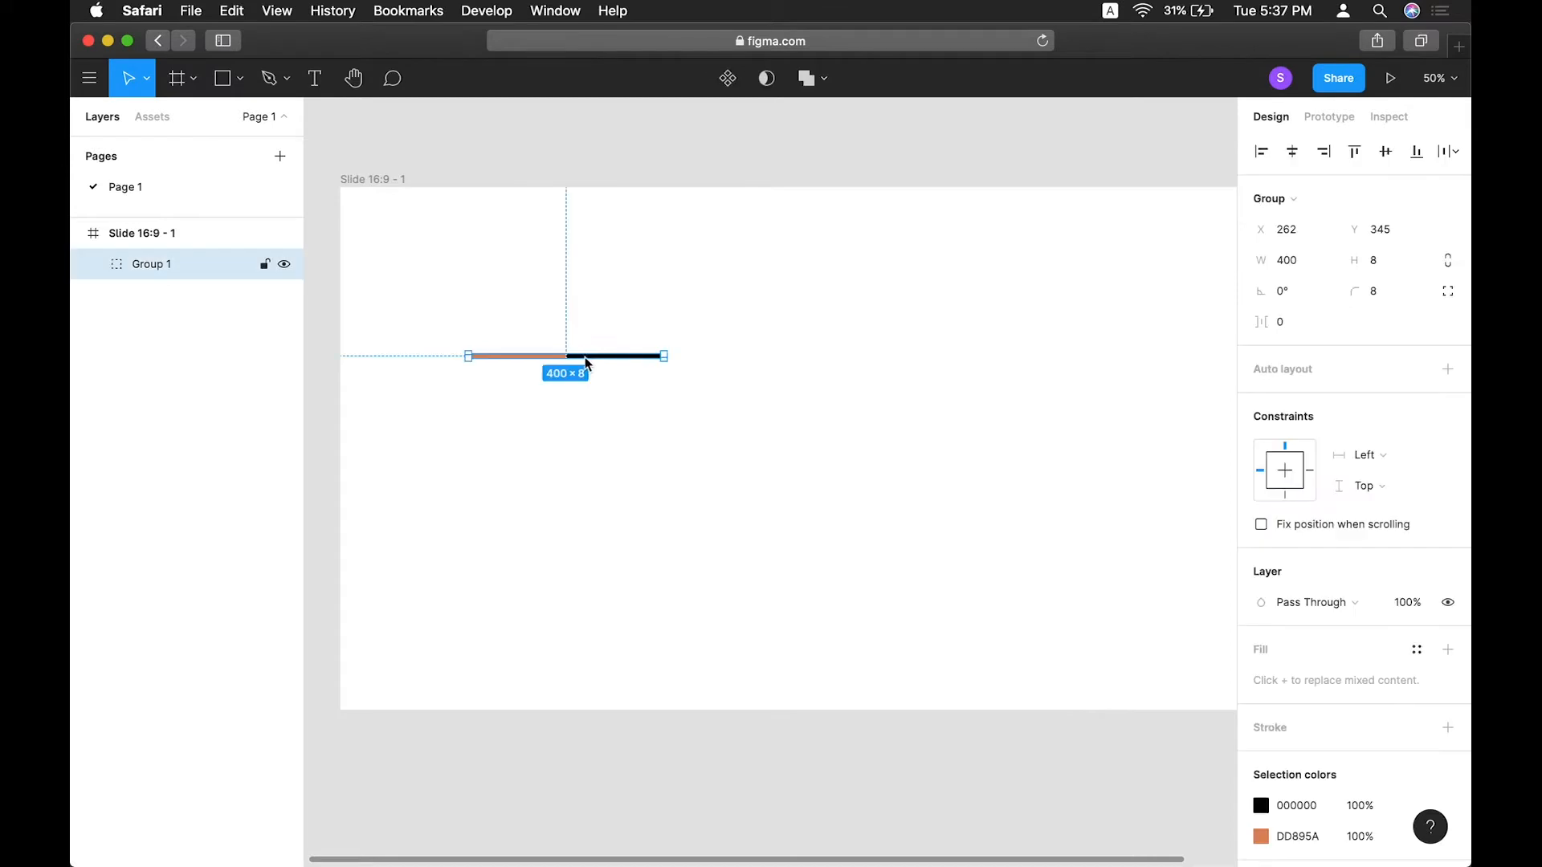
drag(582, 364, 640, 405)
key(super+z)
click(777, 380)
drag(546, 357, 640, 403)
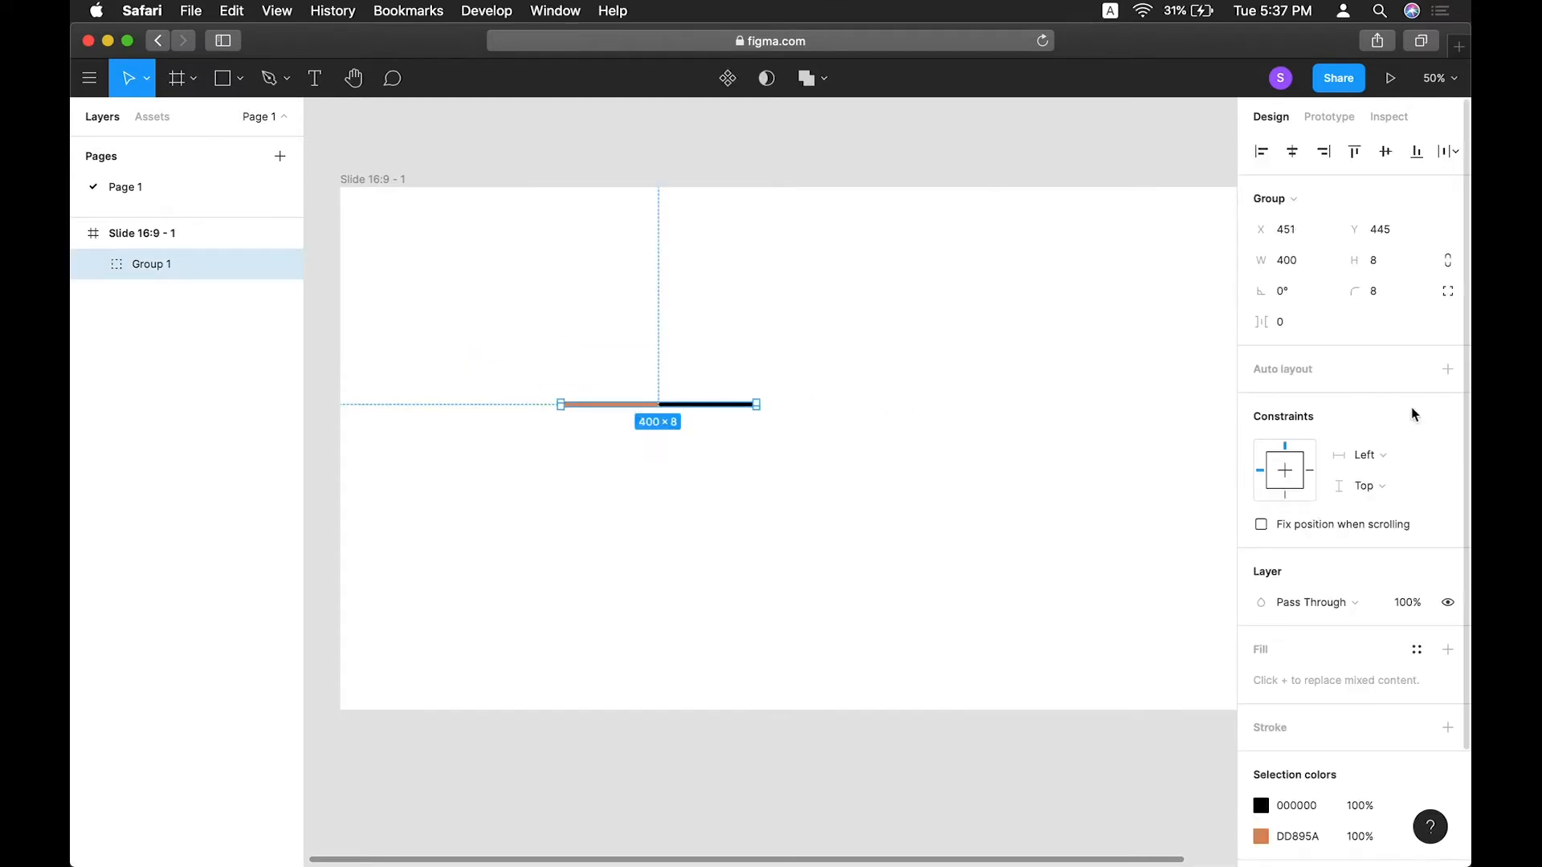
Ungroup the bars and wrap them in an auto layout frame instead.
key(super+shift+g)
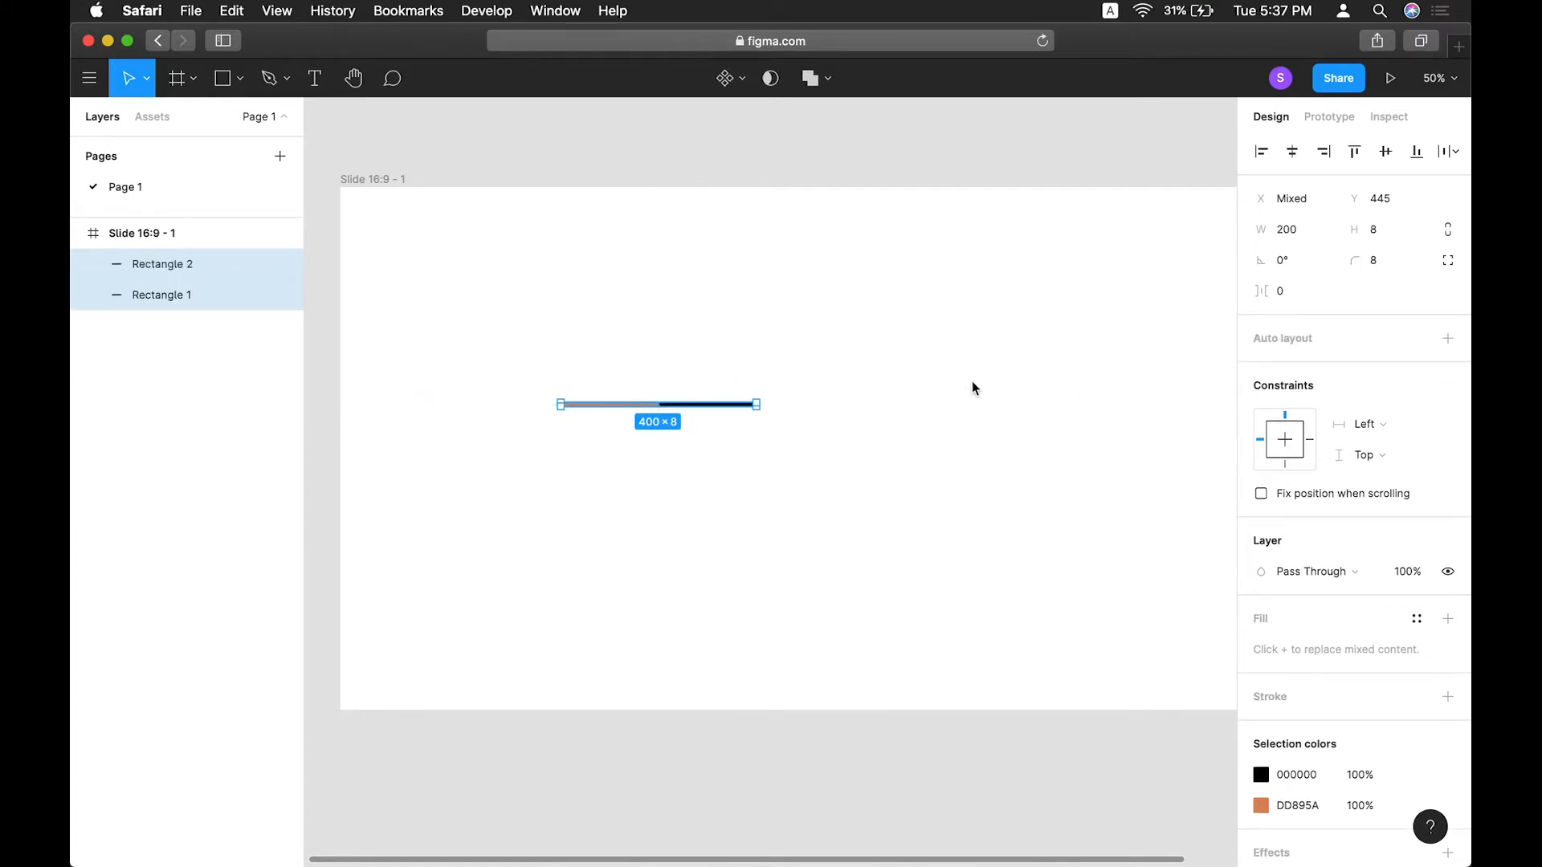
key(shift+a)
click(726, 426)
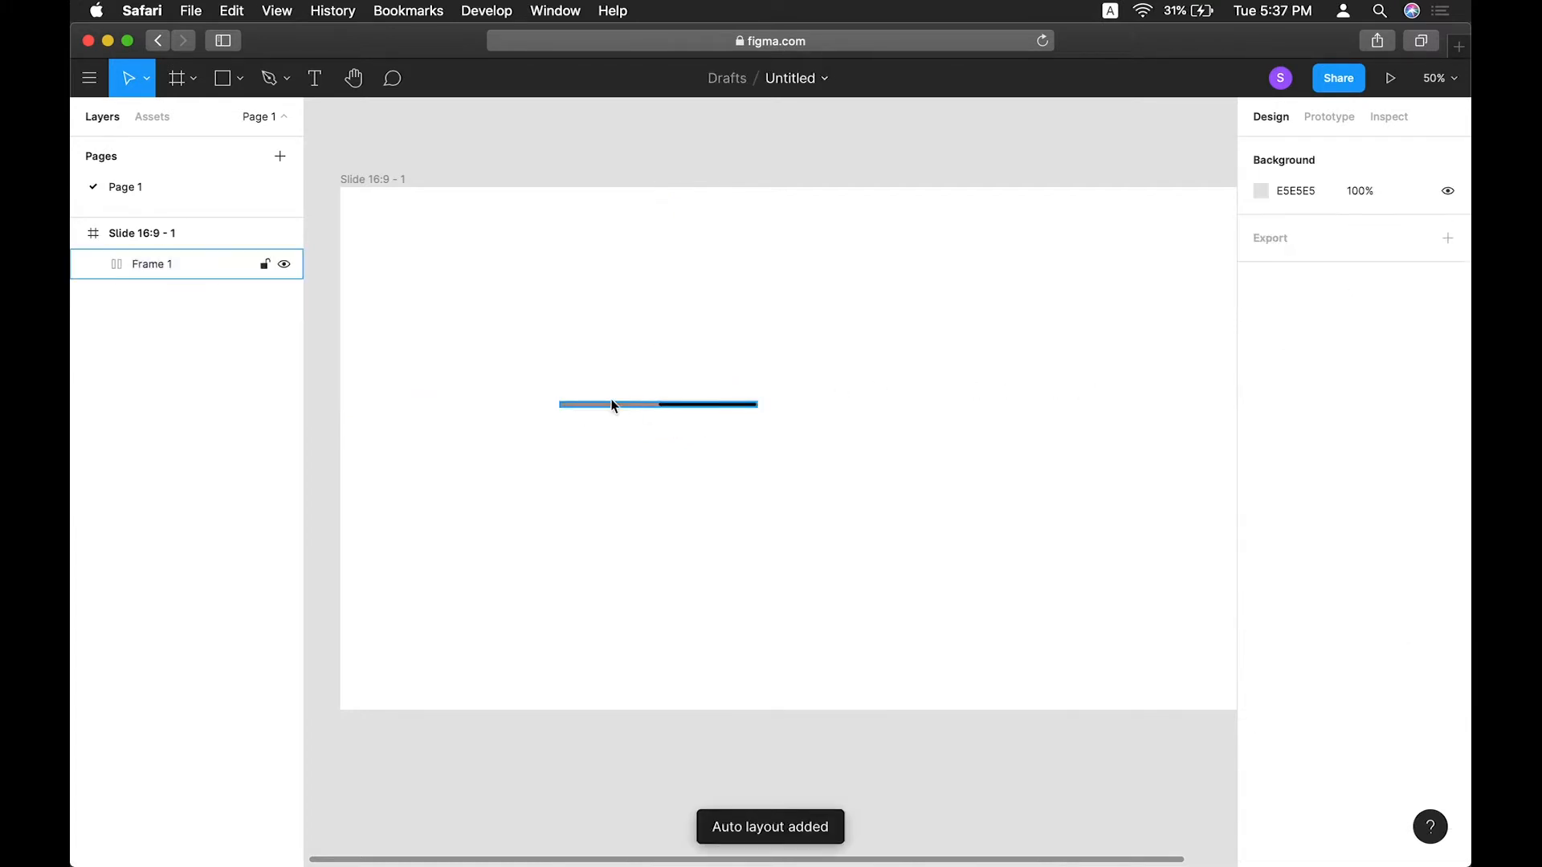
Set the auto layout frame's alignment to top right.
click(630, 405)
click(680, 429)
click(634, 406)
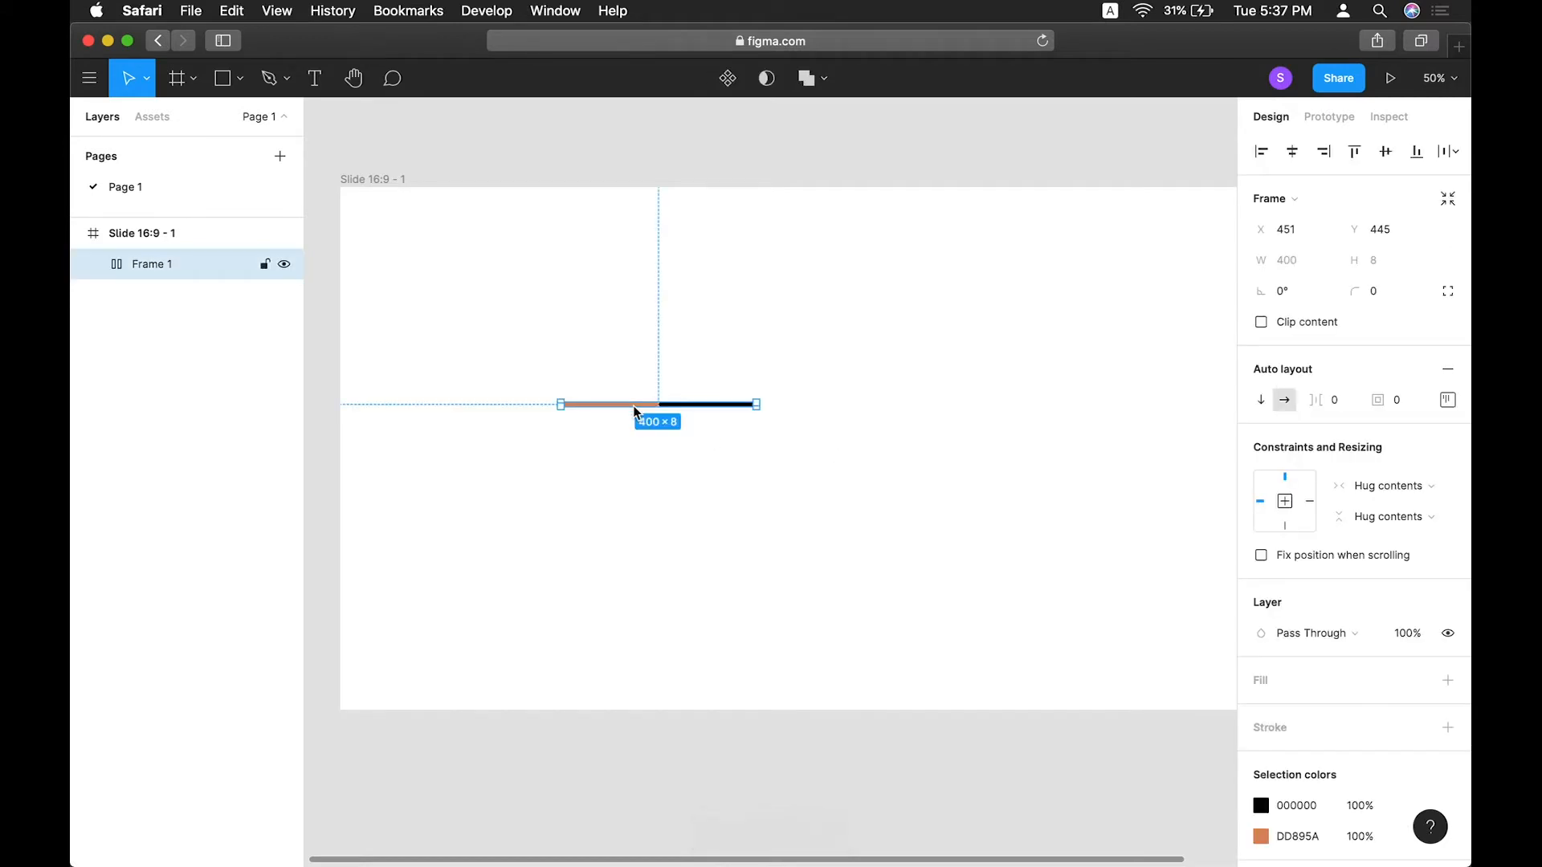
click(1448, 401)
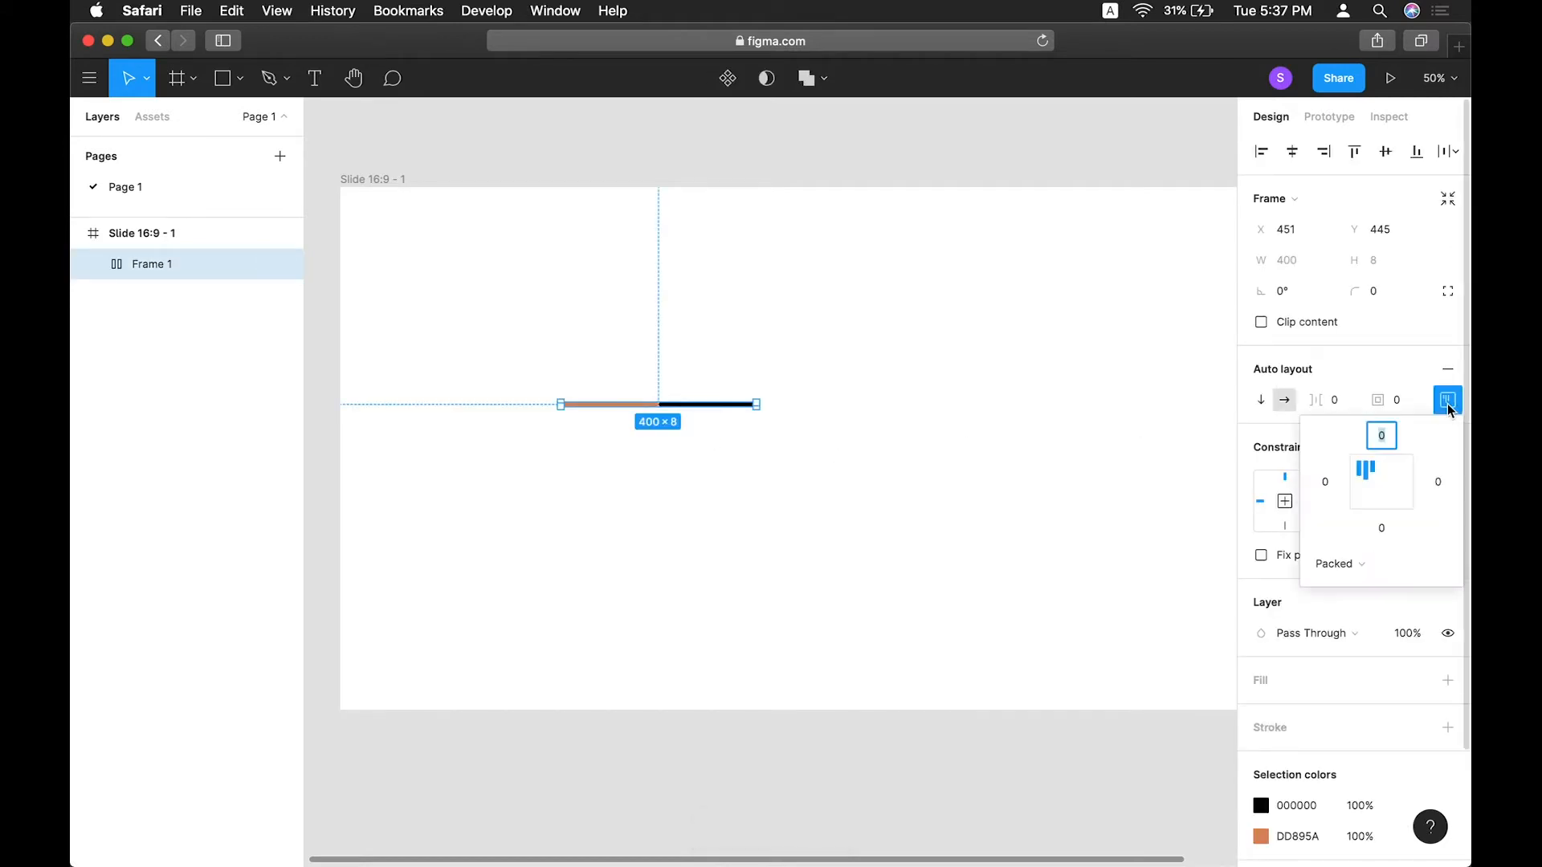
click(1399, 473)
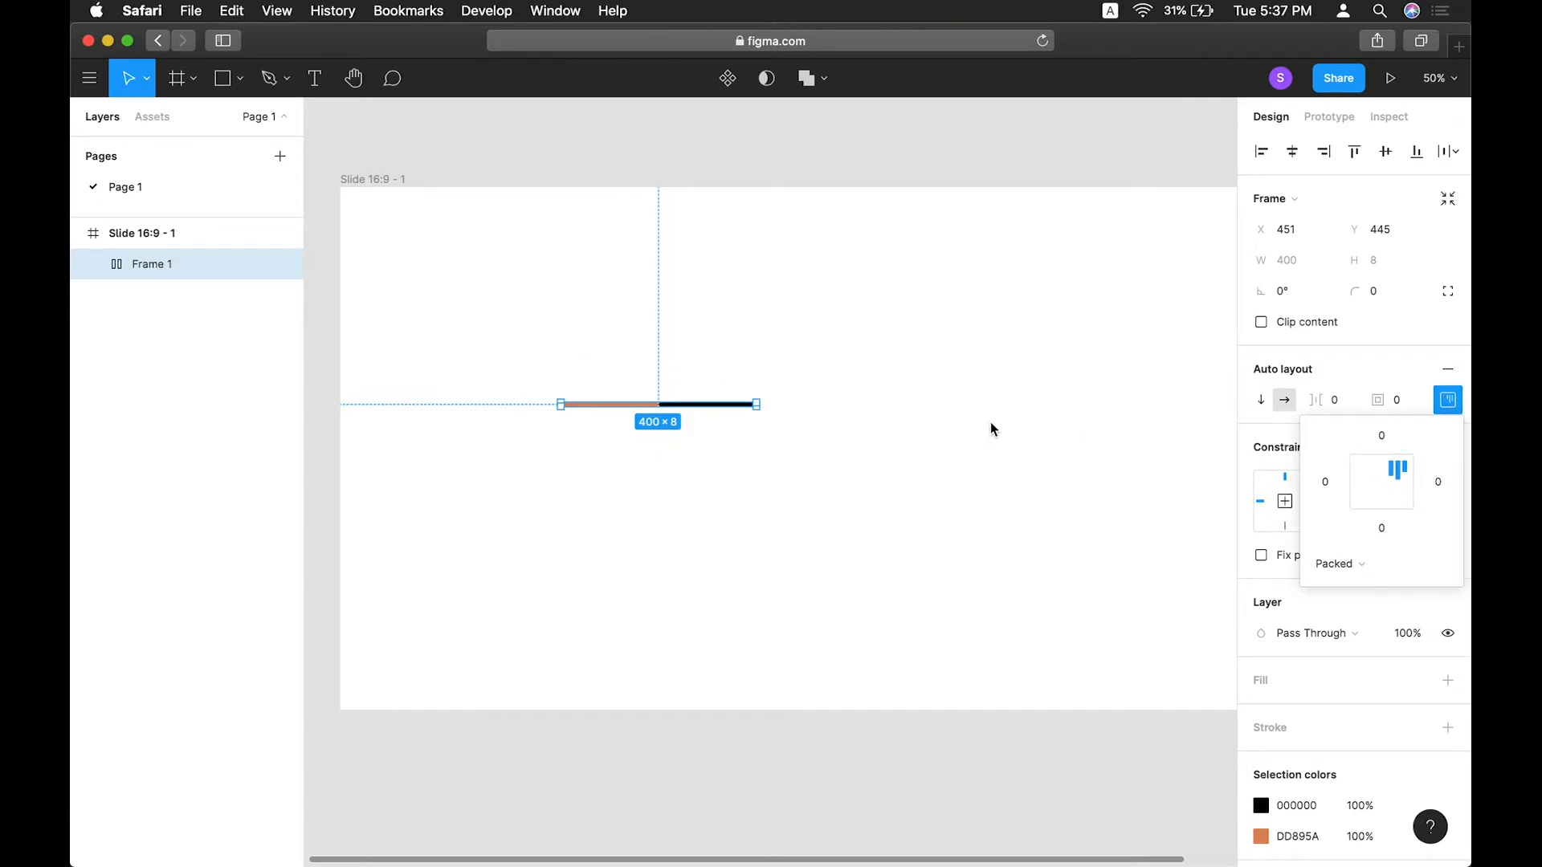
click(945, 409)
Duplicate the auto layout frame and place the copy to its right.
ctrl+scroll(942, 409, down, 3)
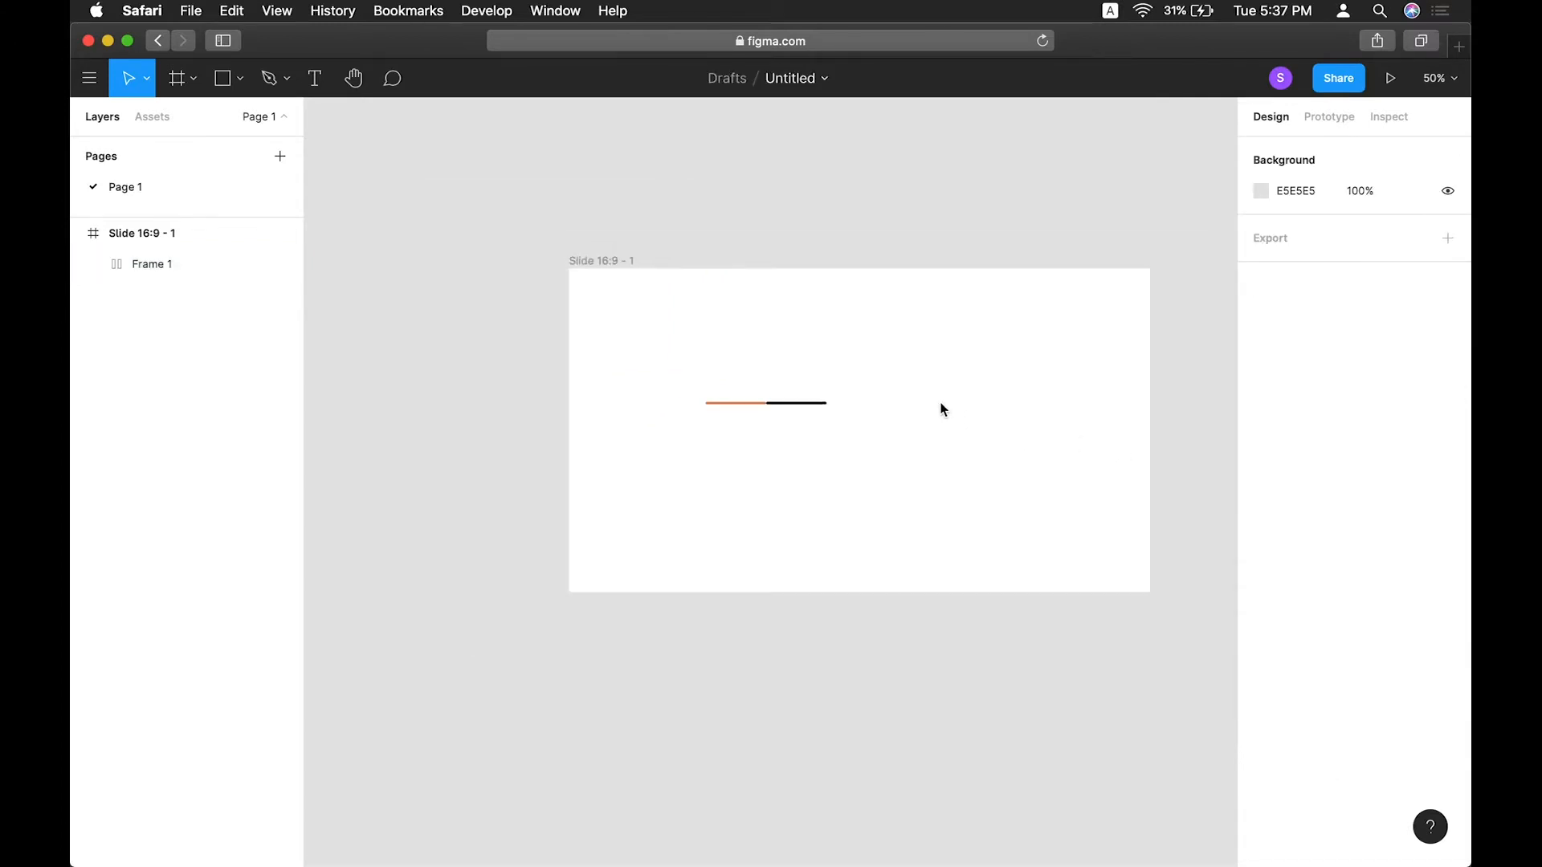
ctrl+scroll(914, 406, up, 4)
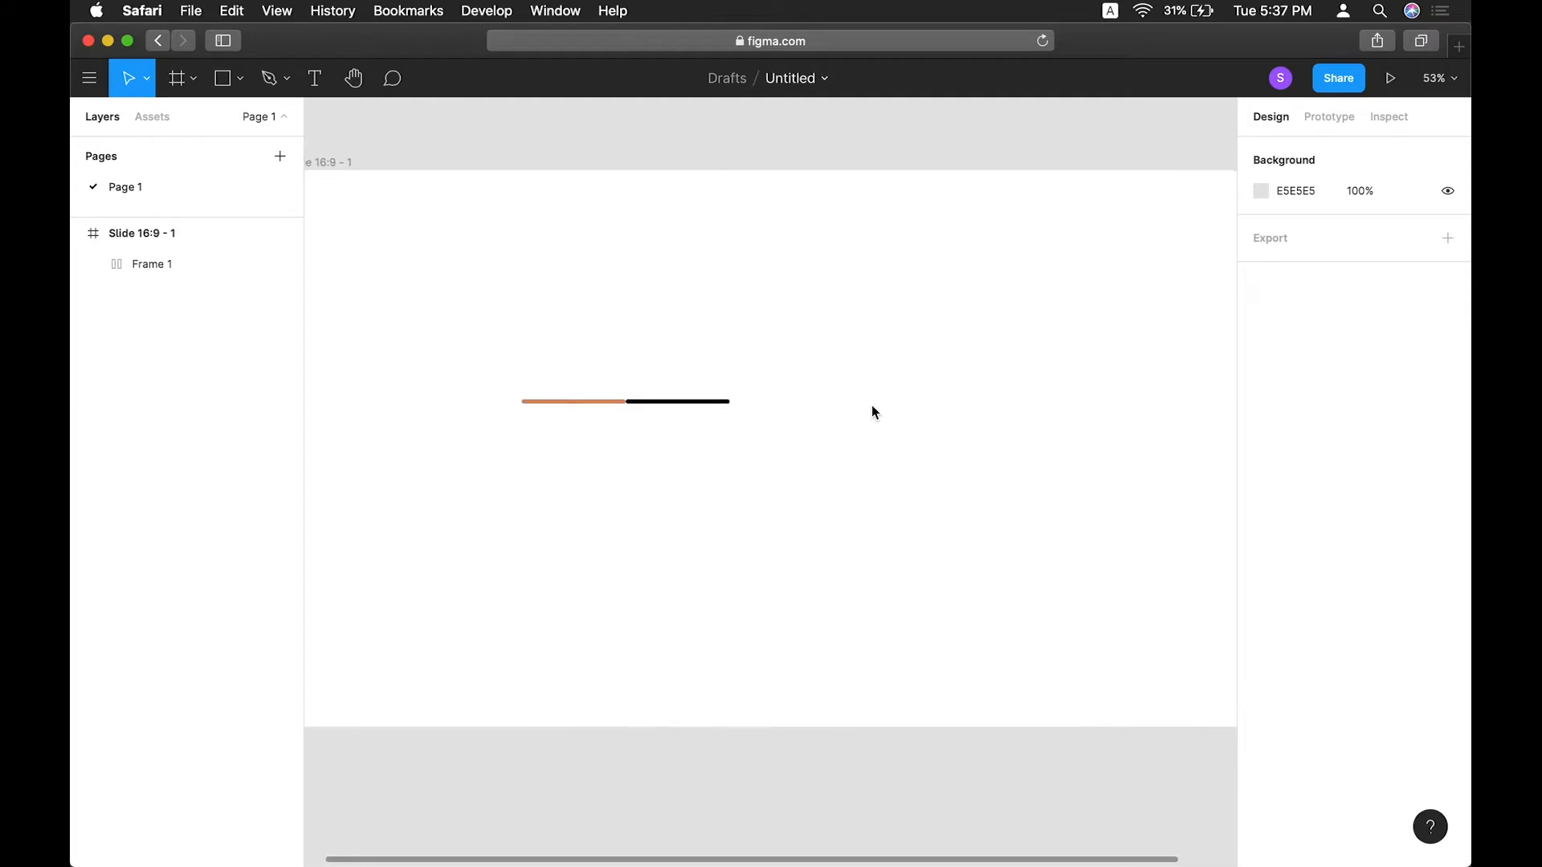
drag(680, 401, 841, 412)
click(835, 418)
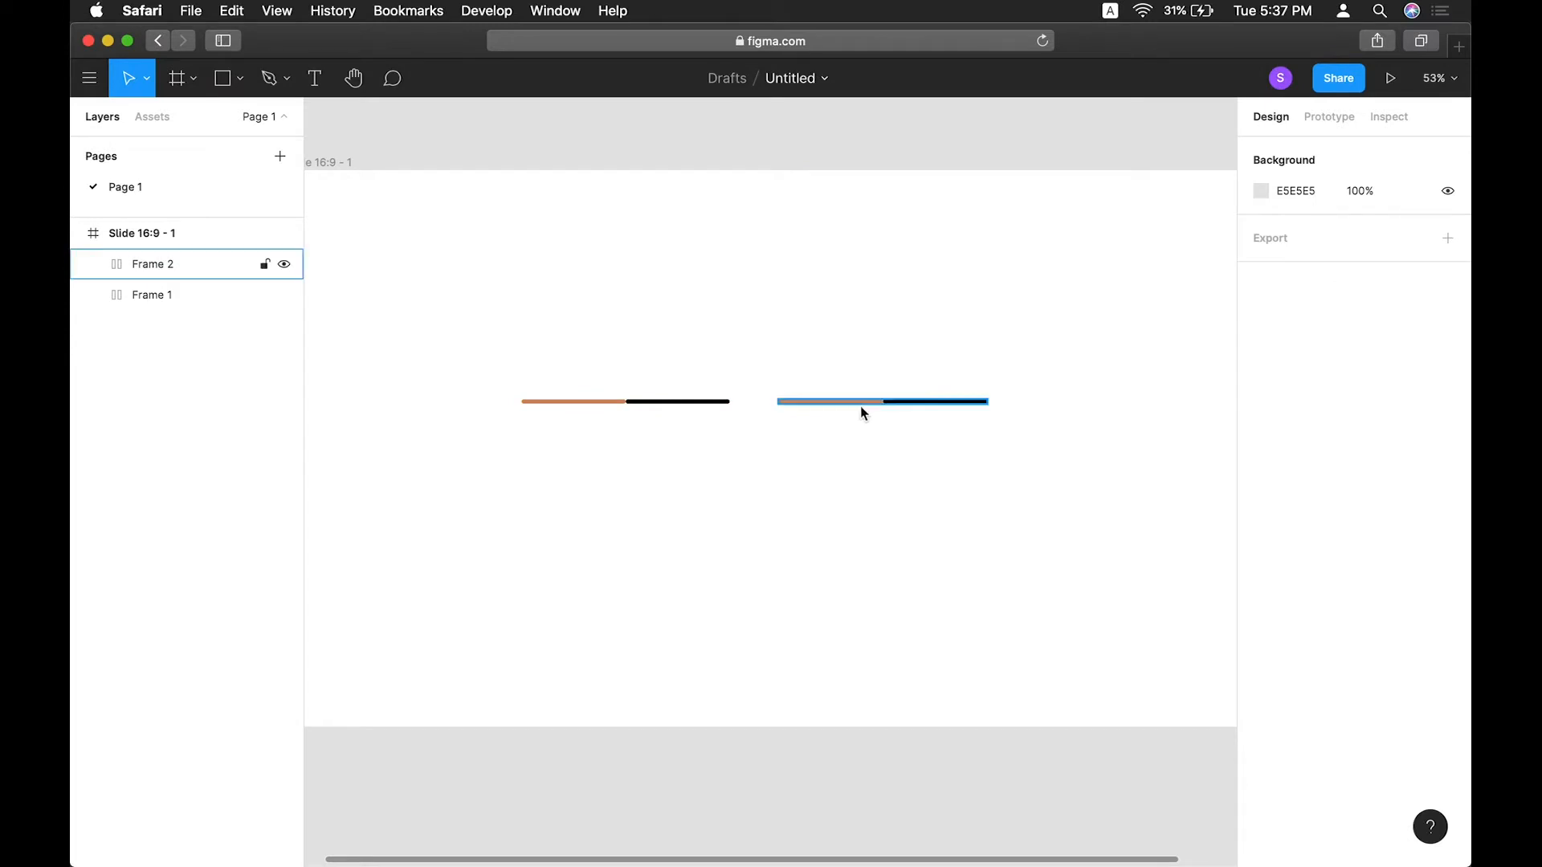
Flip the copied frame horizontally.
click(849, 402)
right_click(839, 401)
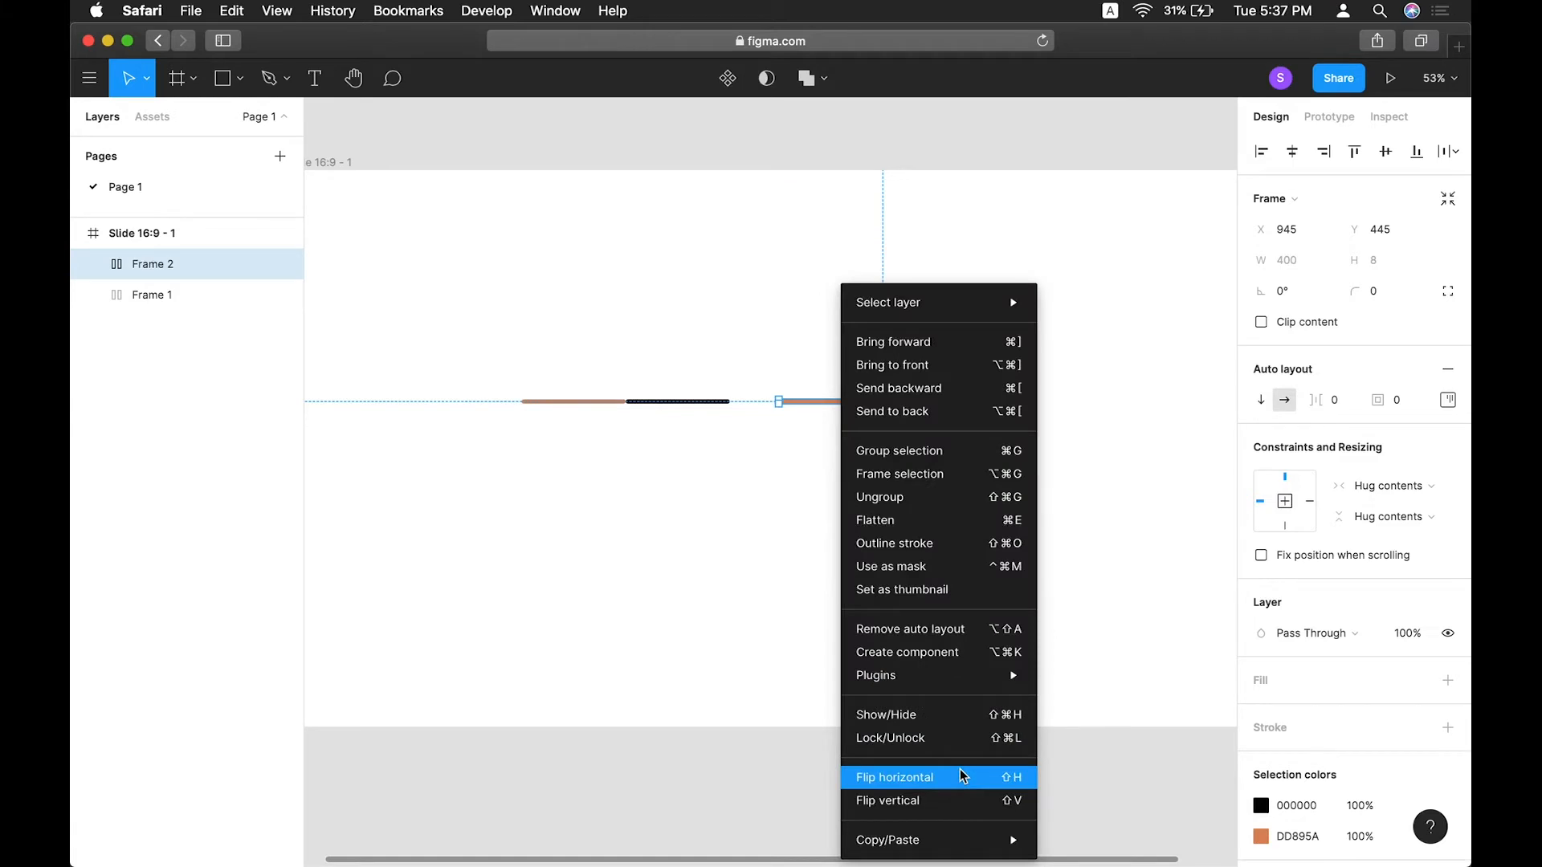
click(961, 776)
Select both frames and set the spacing between them to 0.
click(637, 345)
drag(633, 348, 999, 563)
click(1308, 352)
text(0)
key(Return)
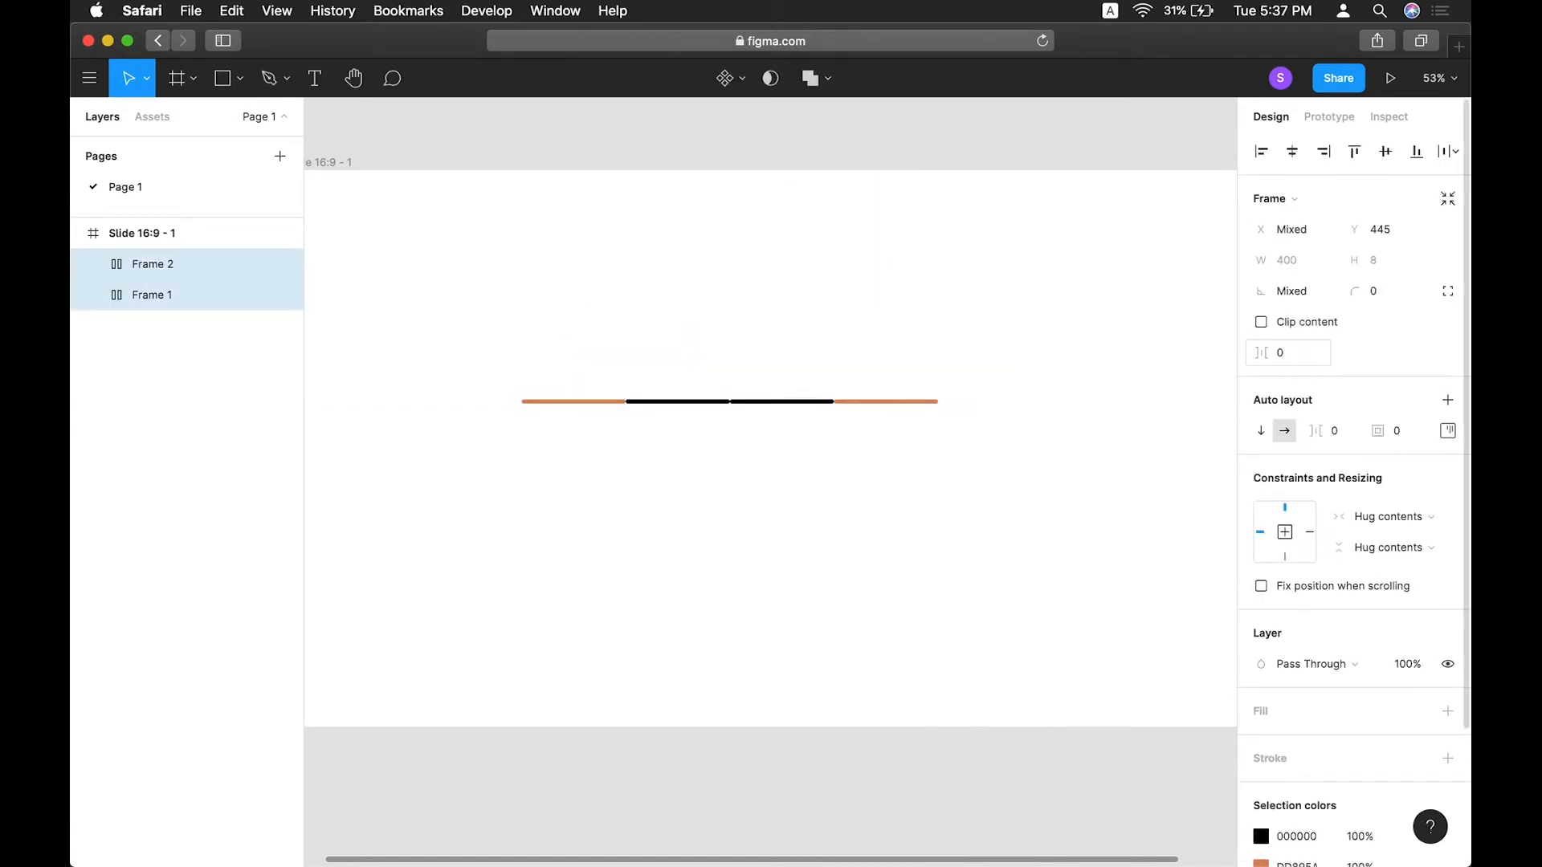
Group both frames and center the group horizontally and vertically on the slide.
key(super+g)
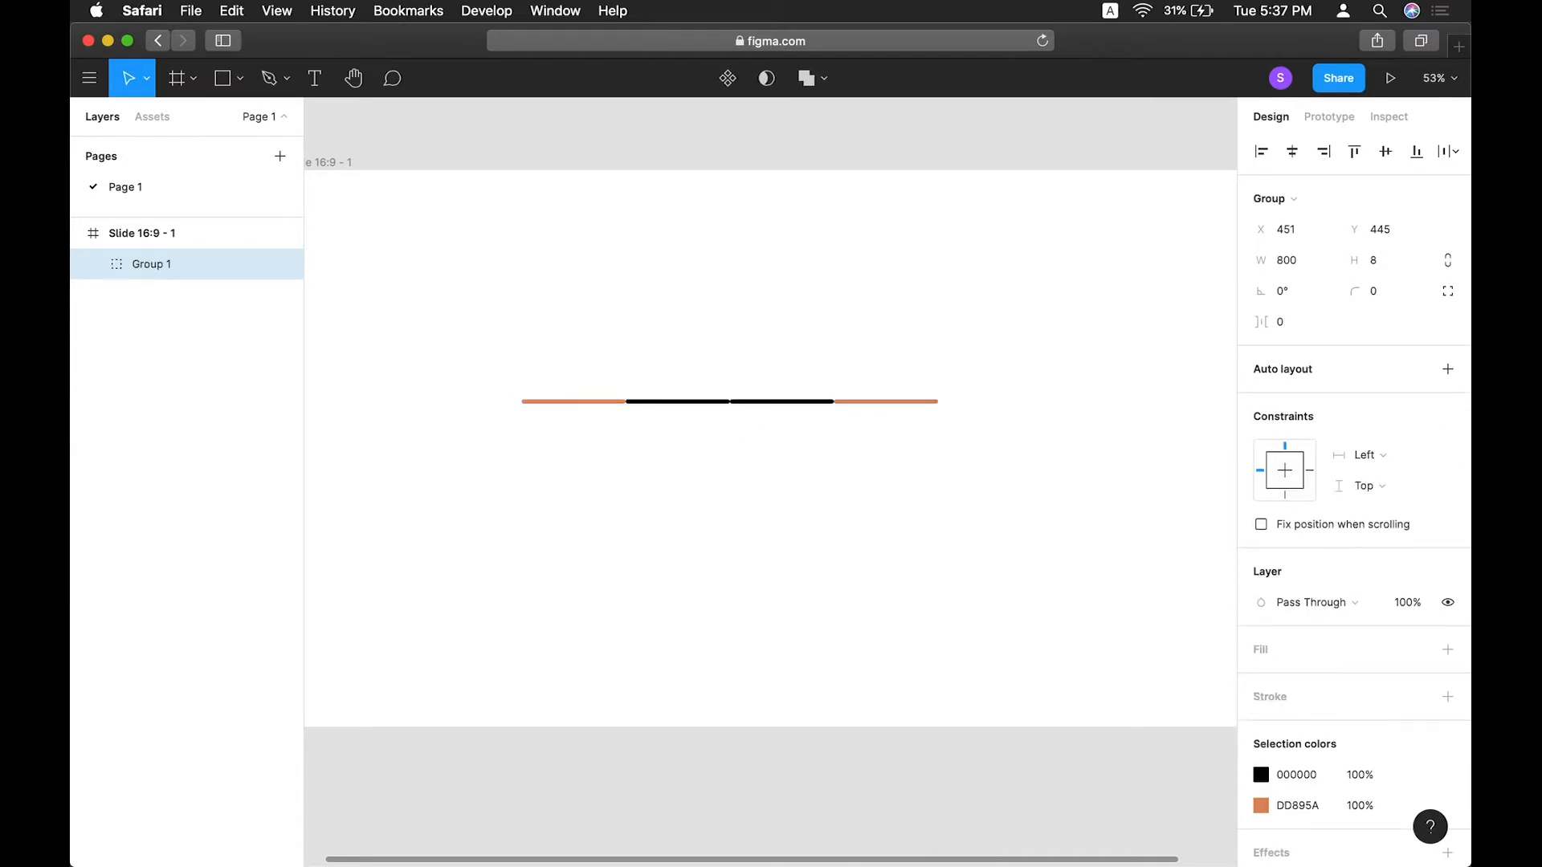
click(1292, 151)
click(1384, 152)
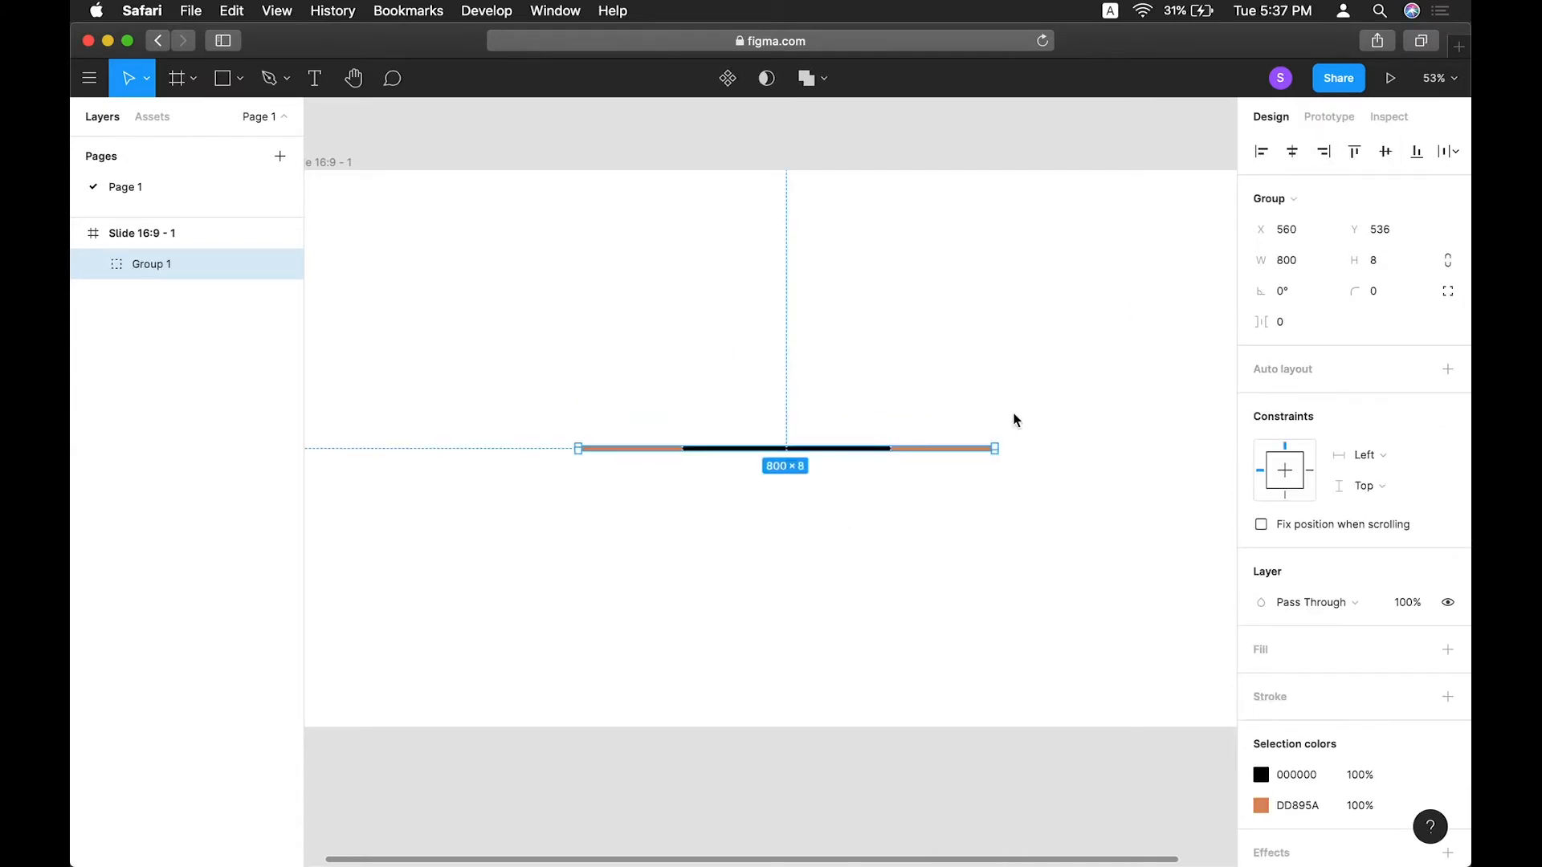
Duplicate the centered bar group three times in place.
click(1004, 419)
click(875, 448)
key(super+d)
key(super+d)
key(super+d)
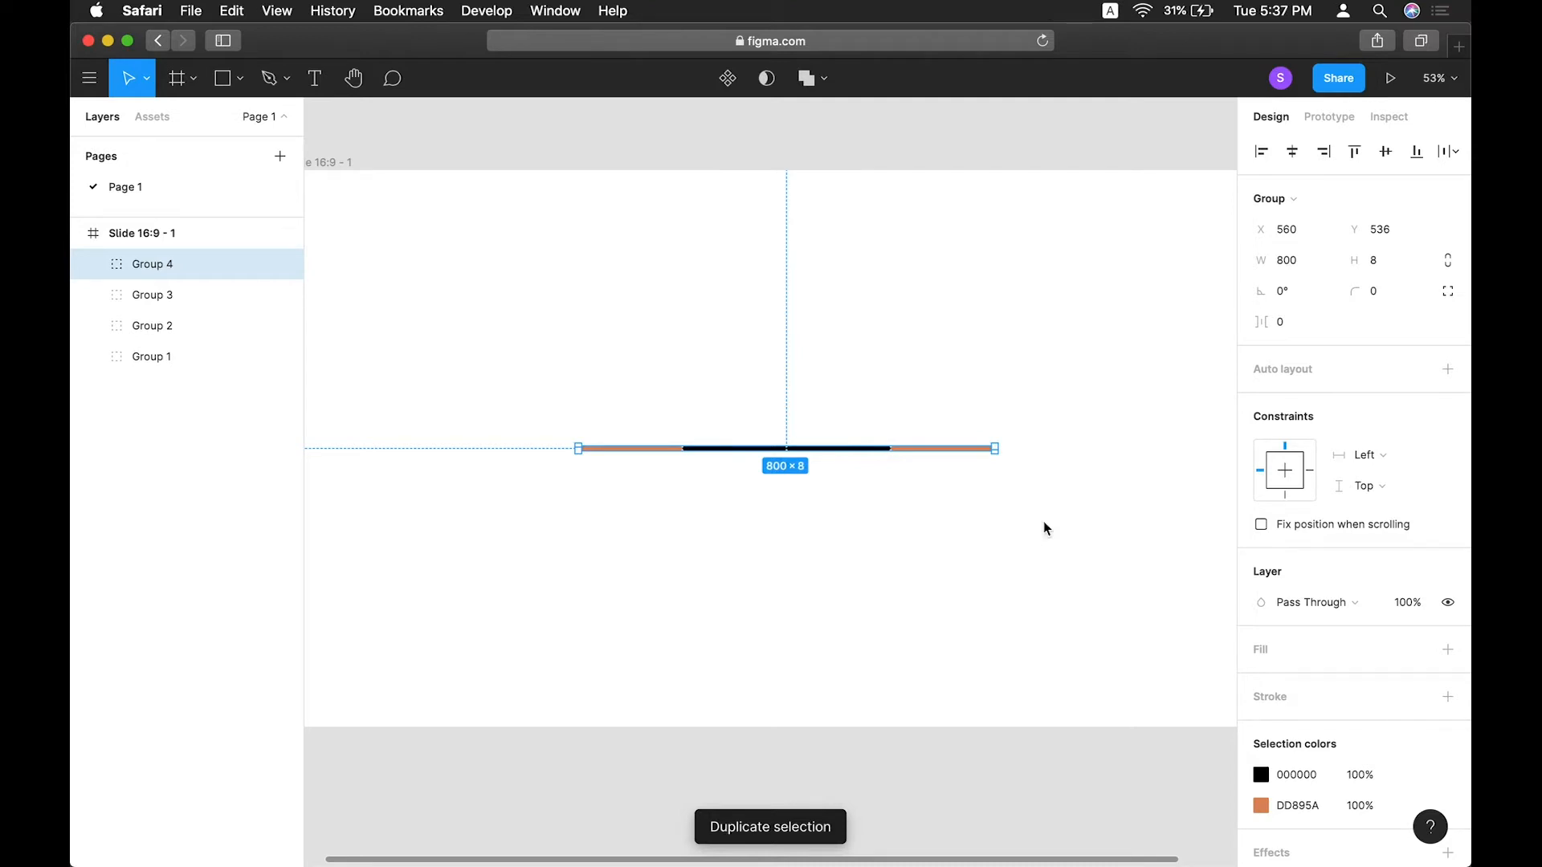
Rotate the second group to 45°.
click(141, 325)
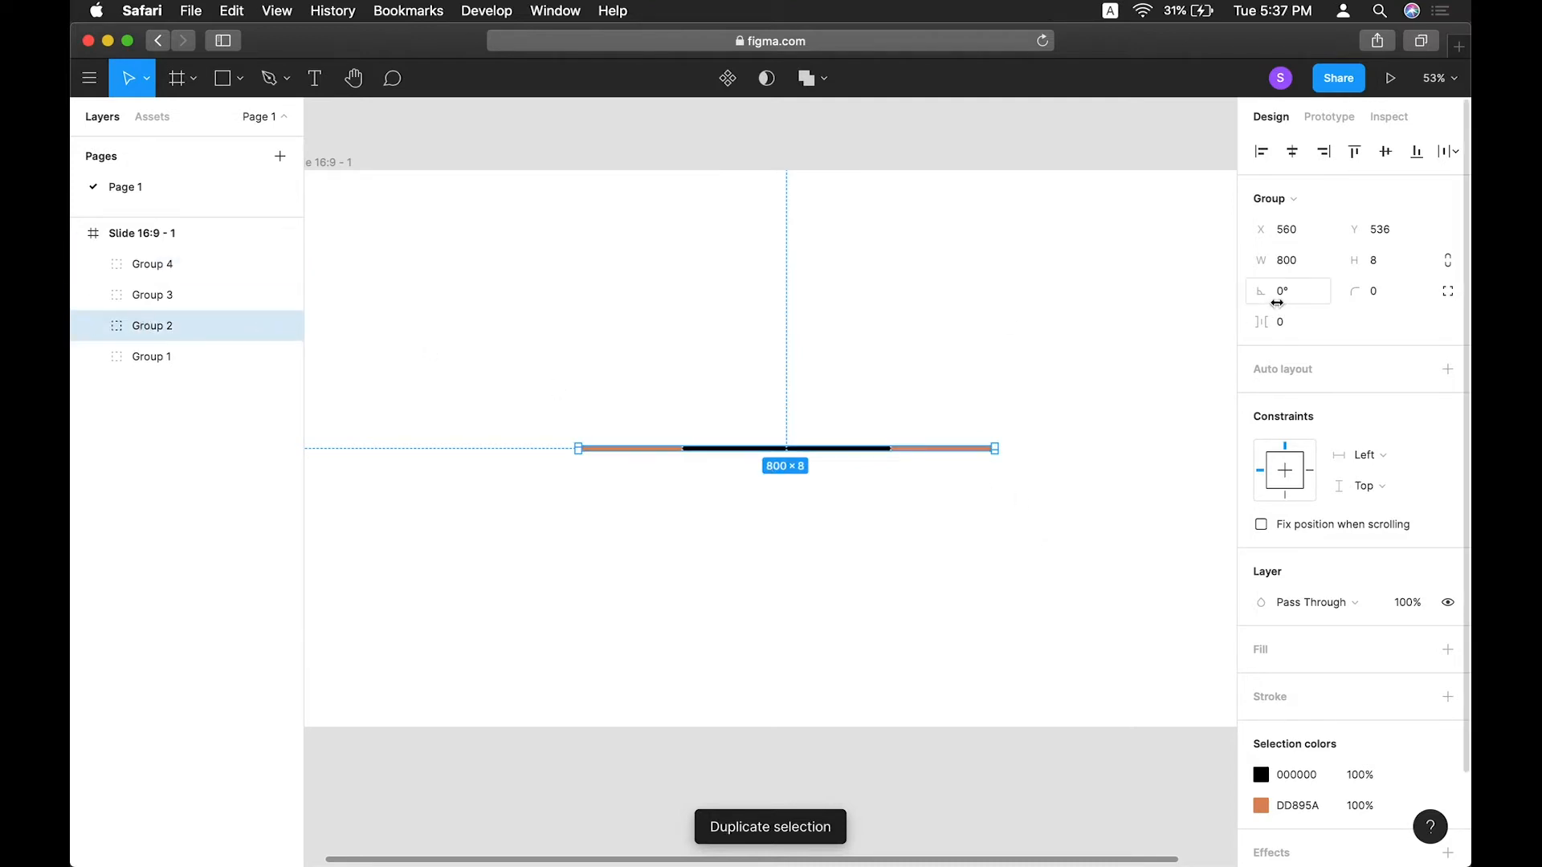
click(1285, 291)
text(45)
key(Return)
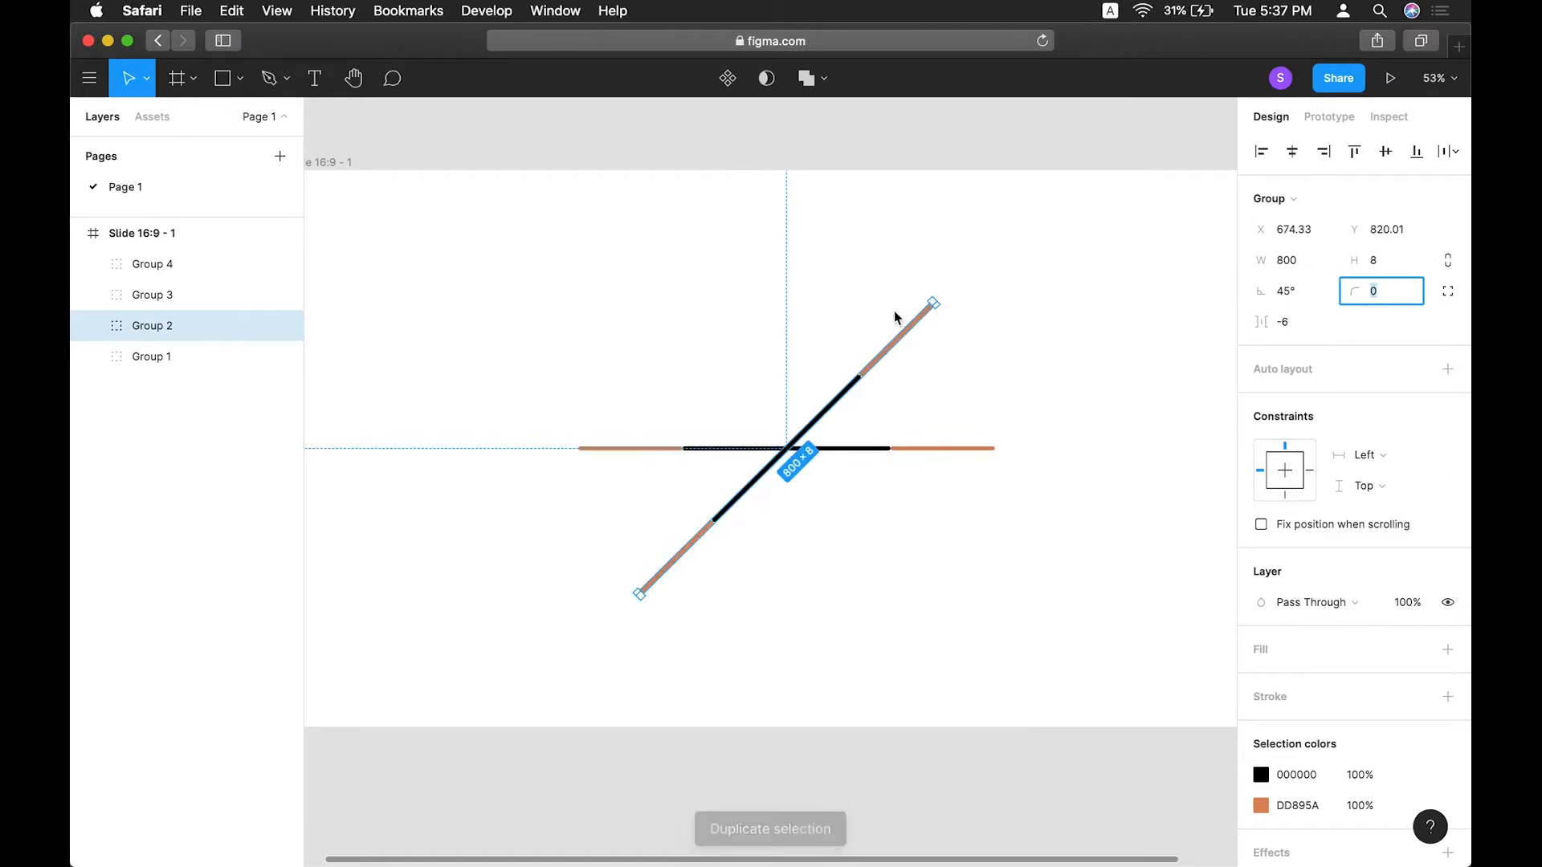
Rotate the third group to 90°.
click(142, 295)
click(1301, 291)
text(90)
key(Return)
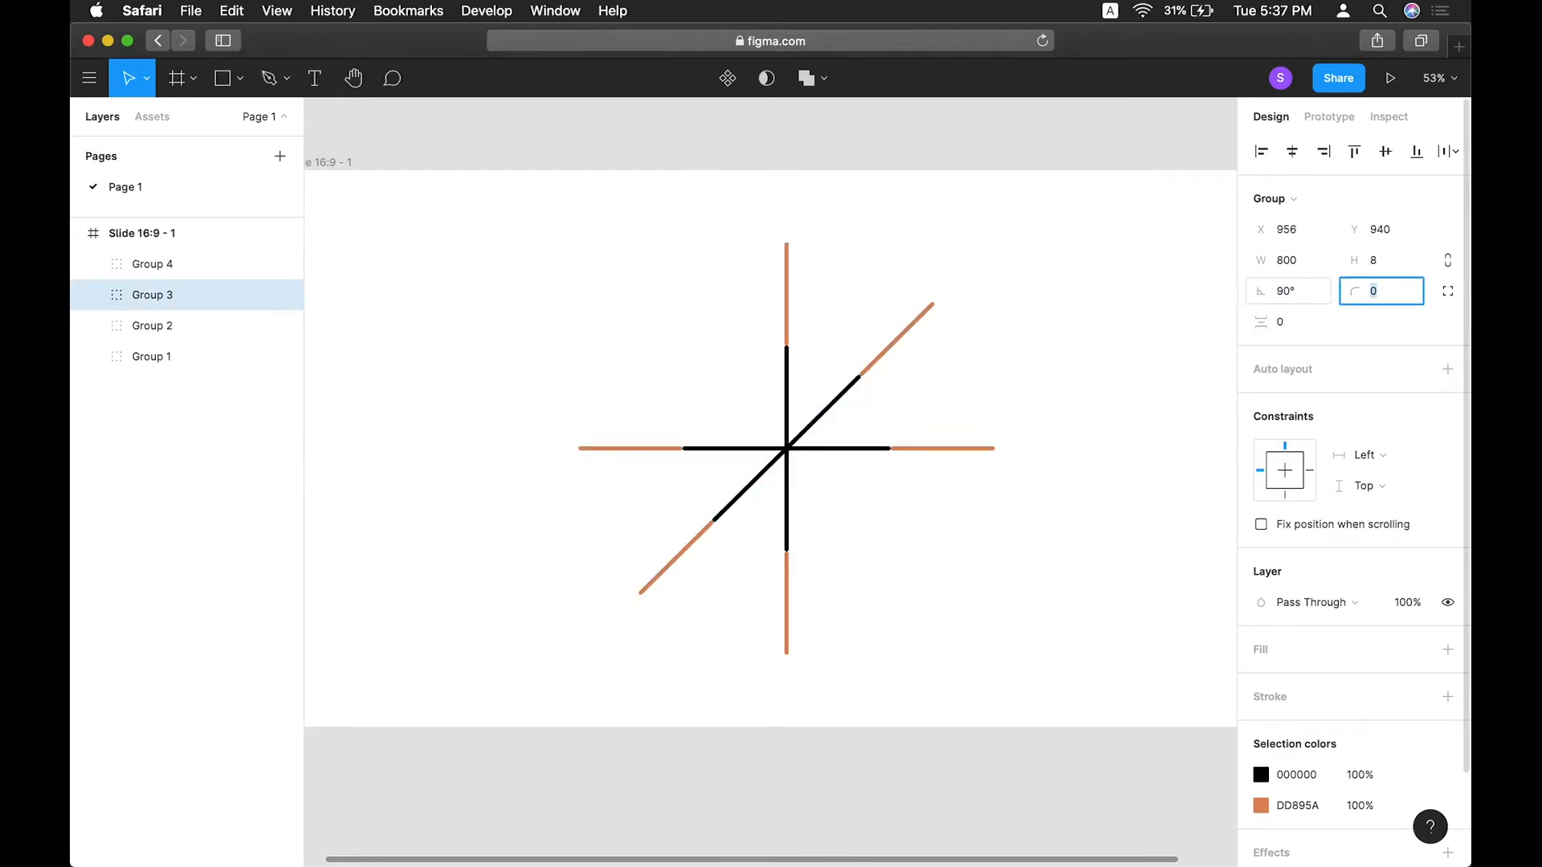
Rotate the fourth group to 135°.
click(204, 264)
click(1304, 292)
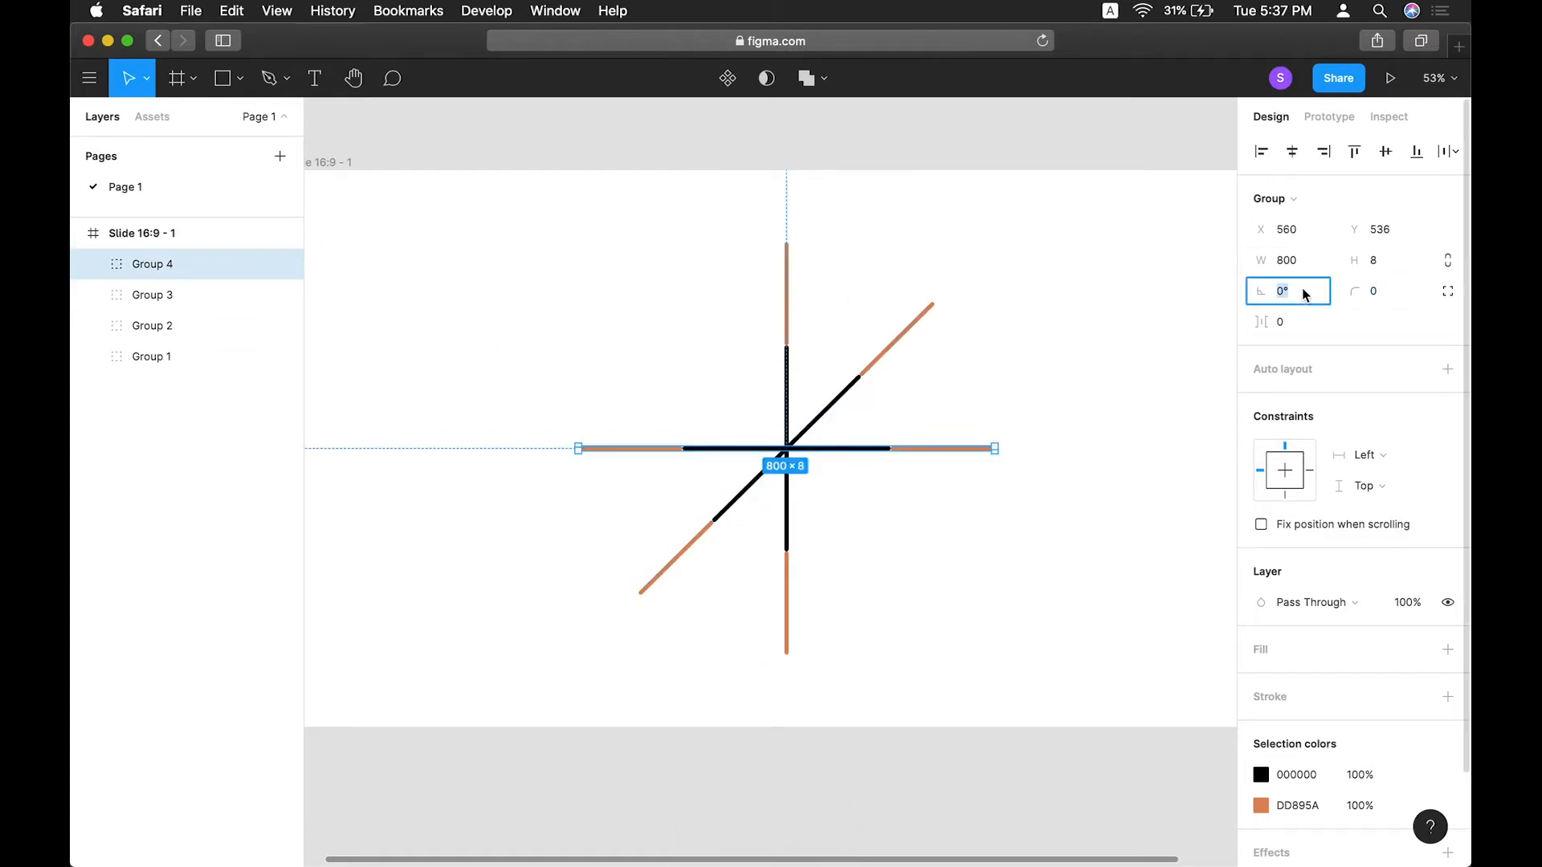
text(135)
key(Return)
click(1138, 414)
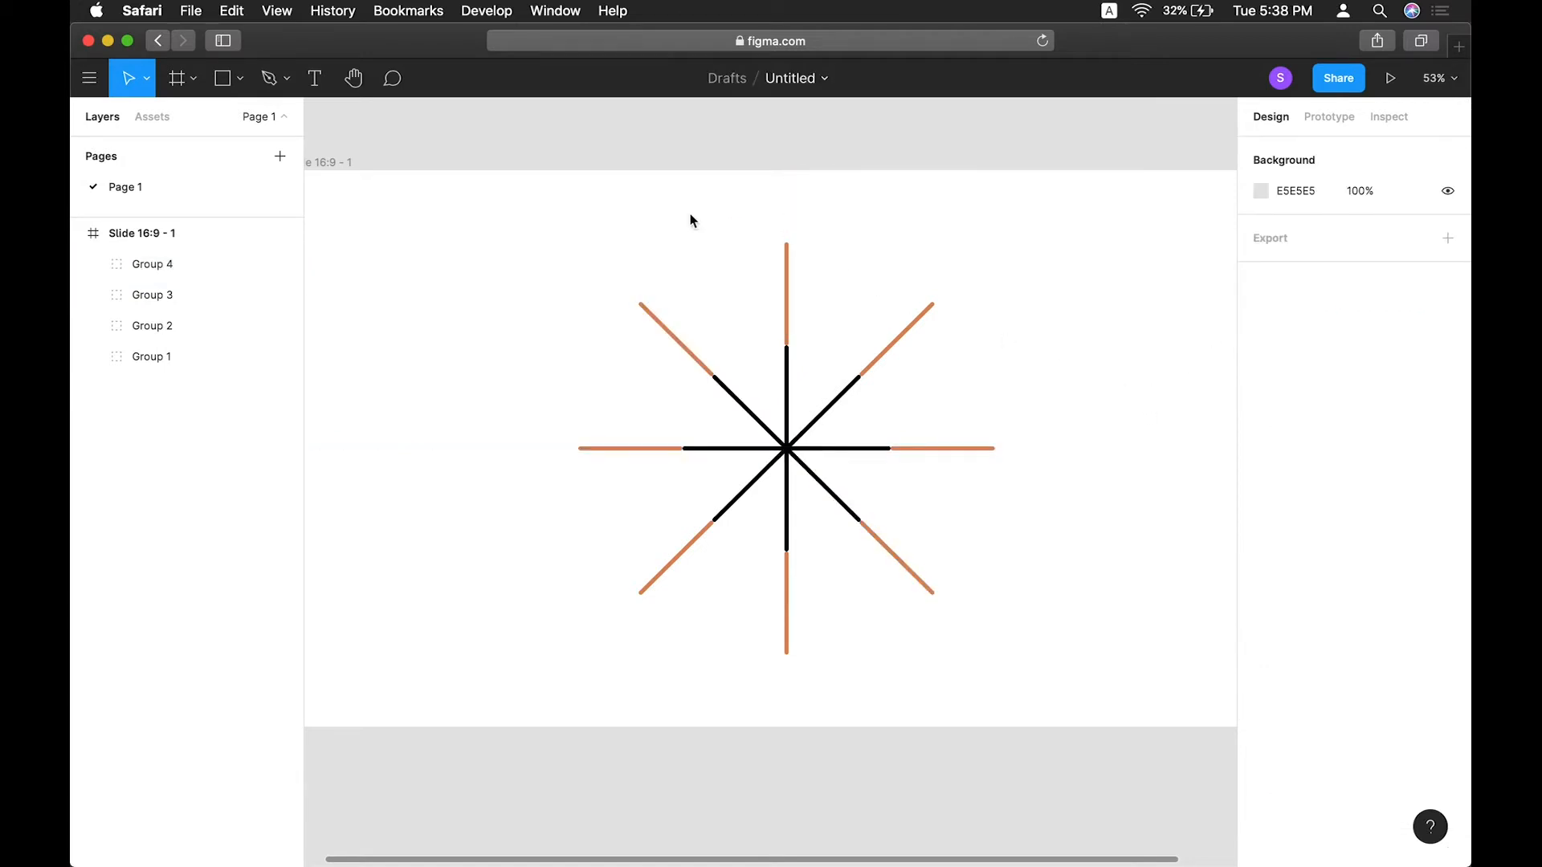
Duplicate the slide, placing the copy to the right of the original.
scroll(587, 231, down, 4)
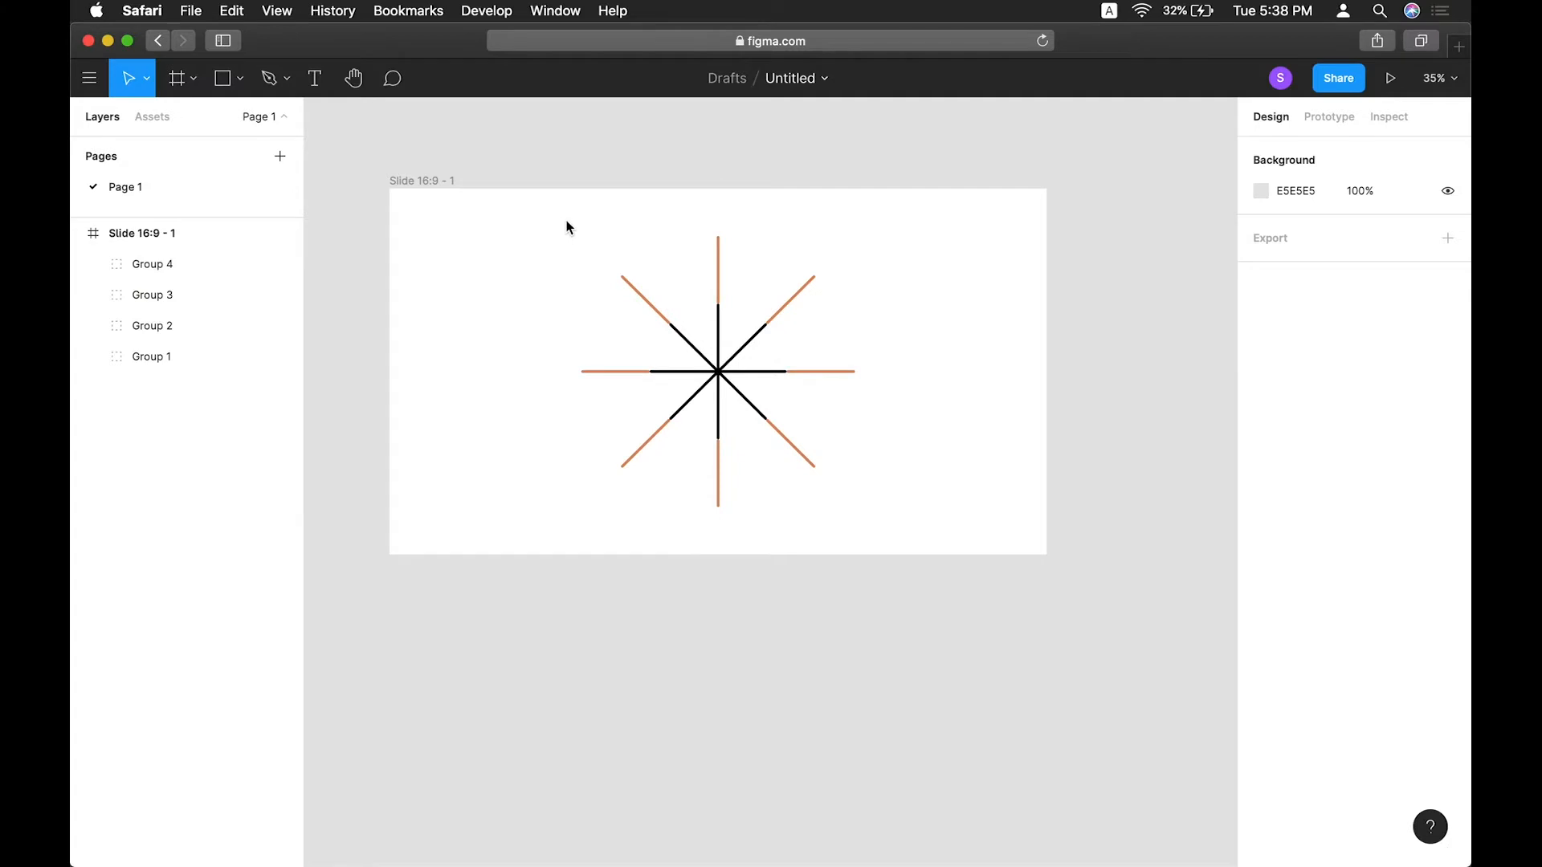
scroll(566, 225, down, 4)
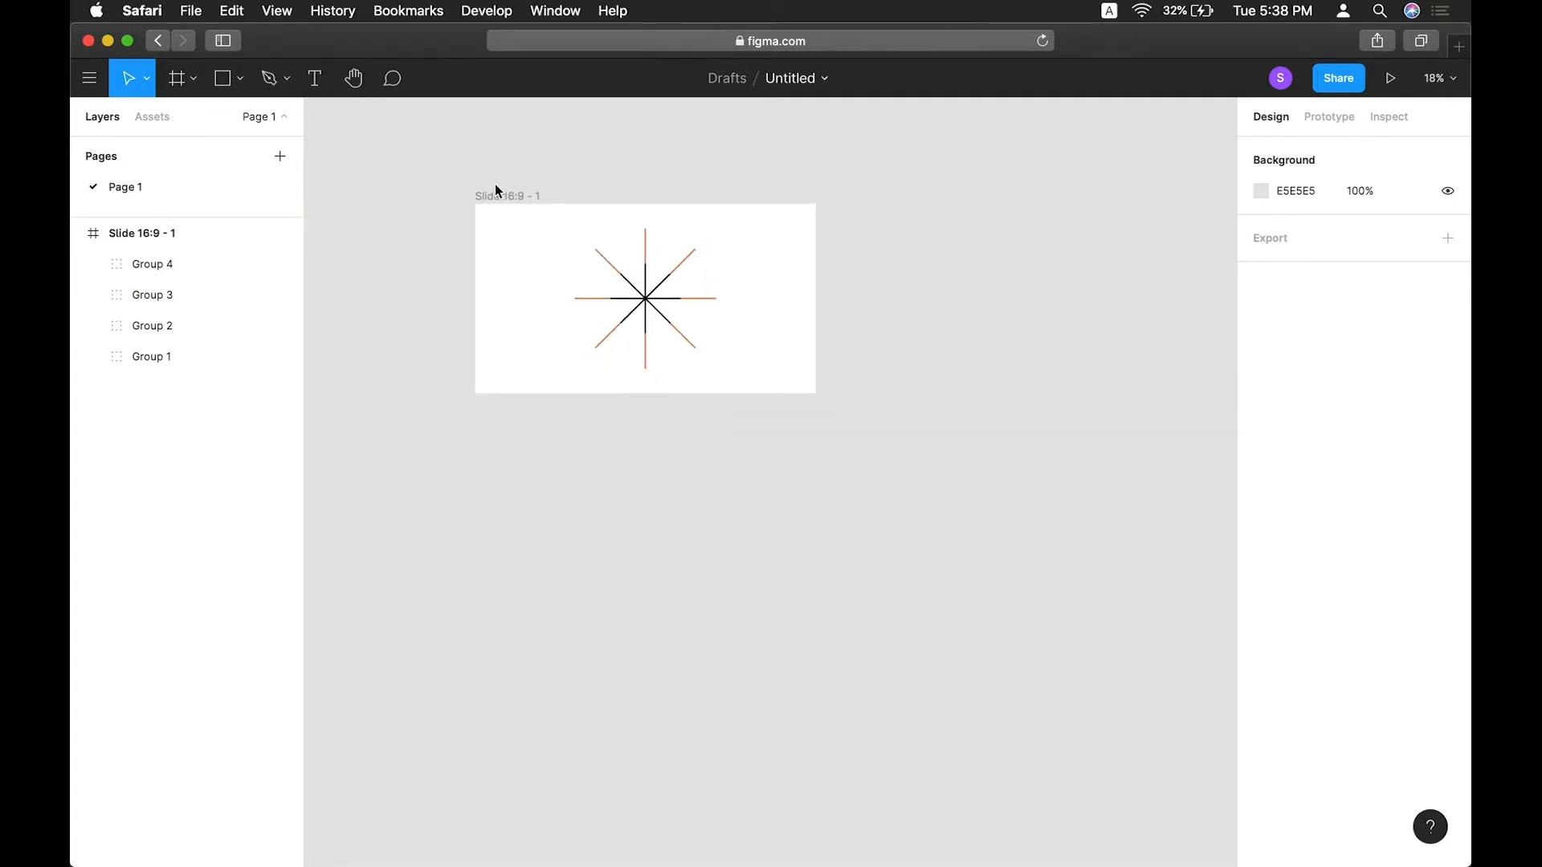
drag(494, 190, 928, 194)
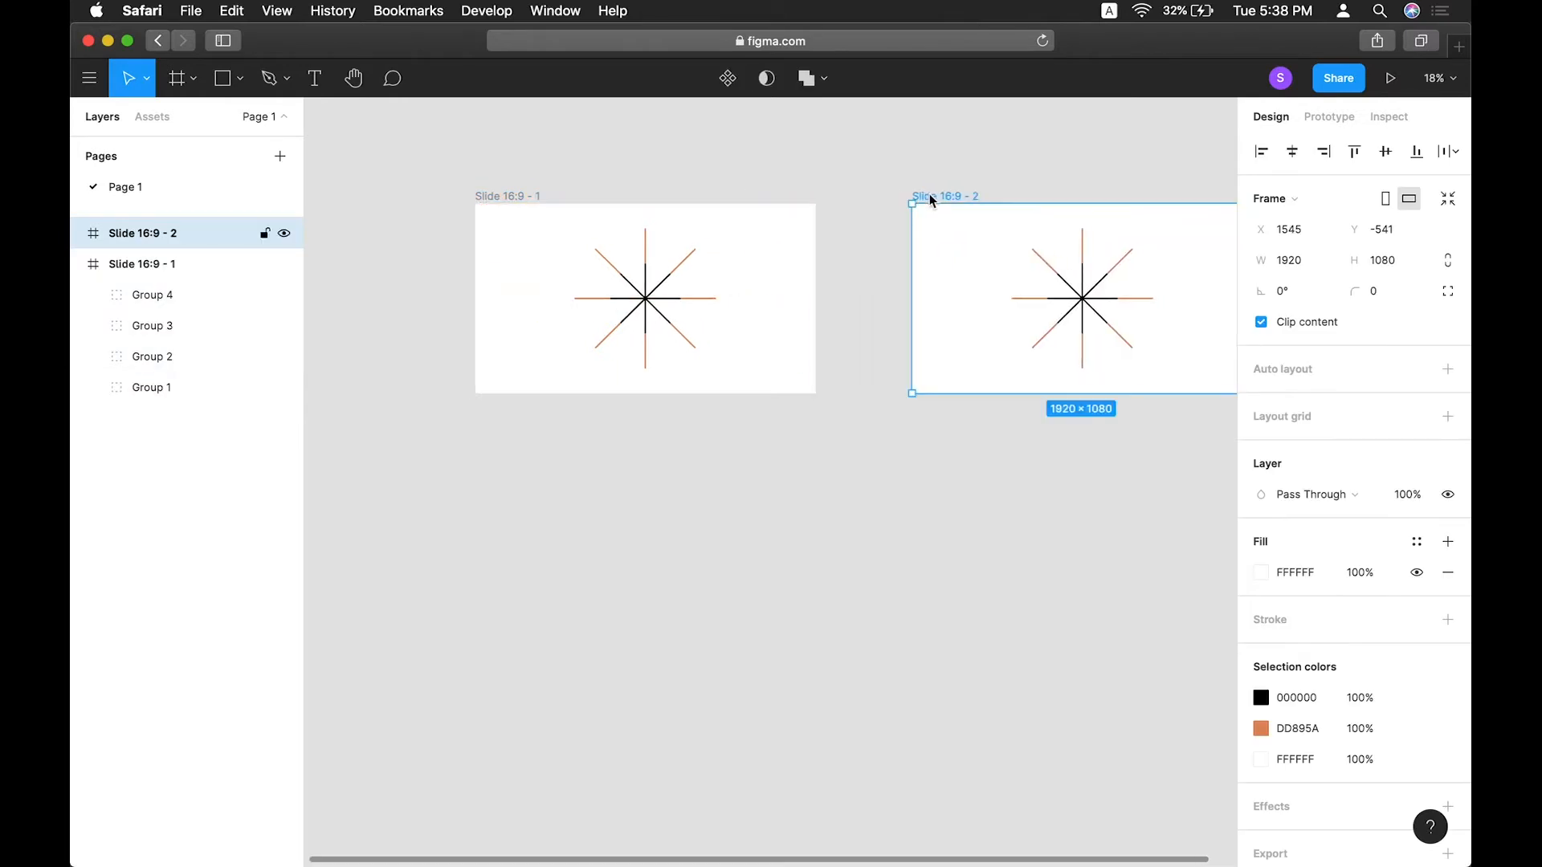
Delete the three rotated groups from the first slide.
click(1102, 152)
scroll(1101, 151, up, 3)
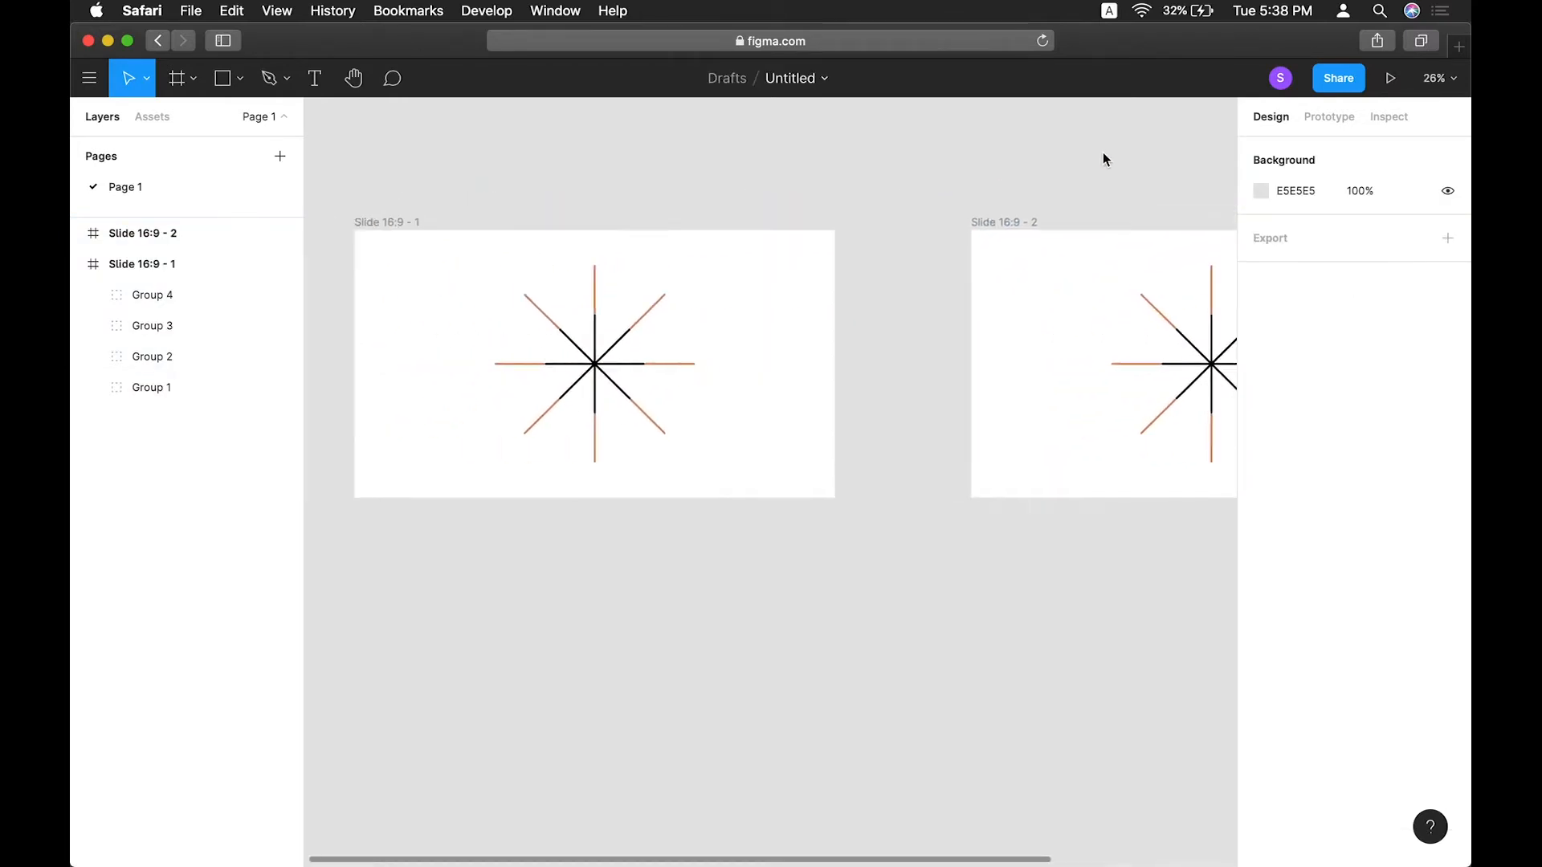
scroll(1102, 152, left, 3)
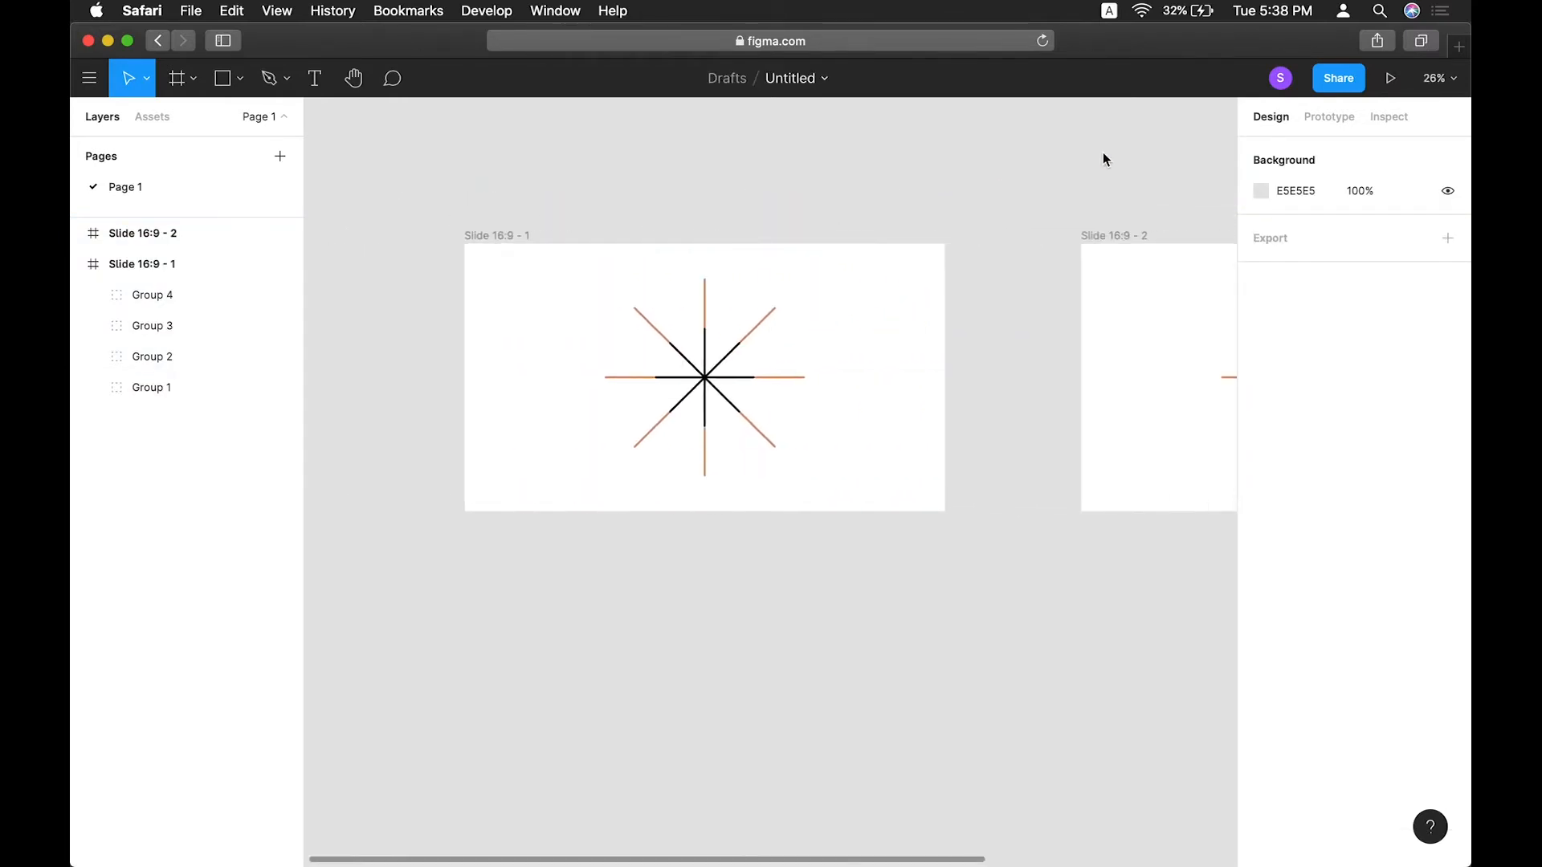
scroll(1102, 152, right, 4)
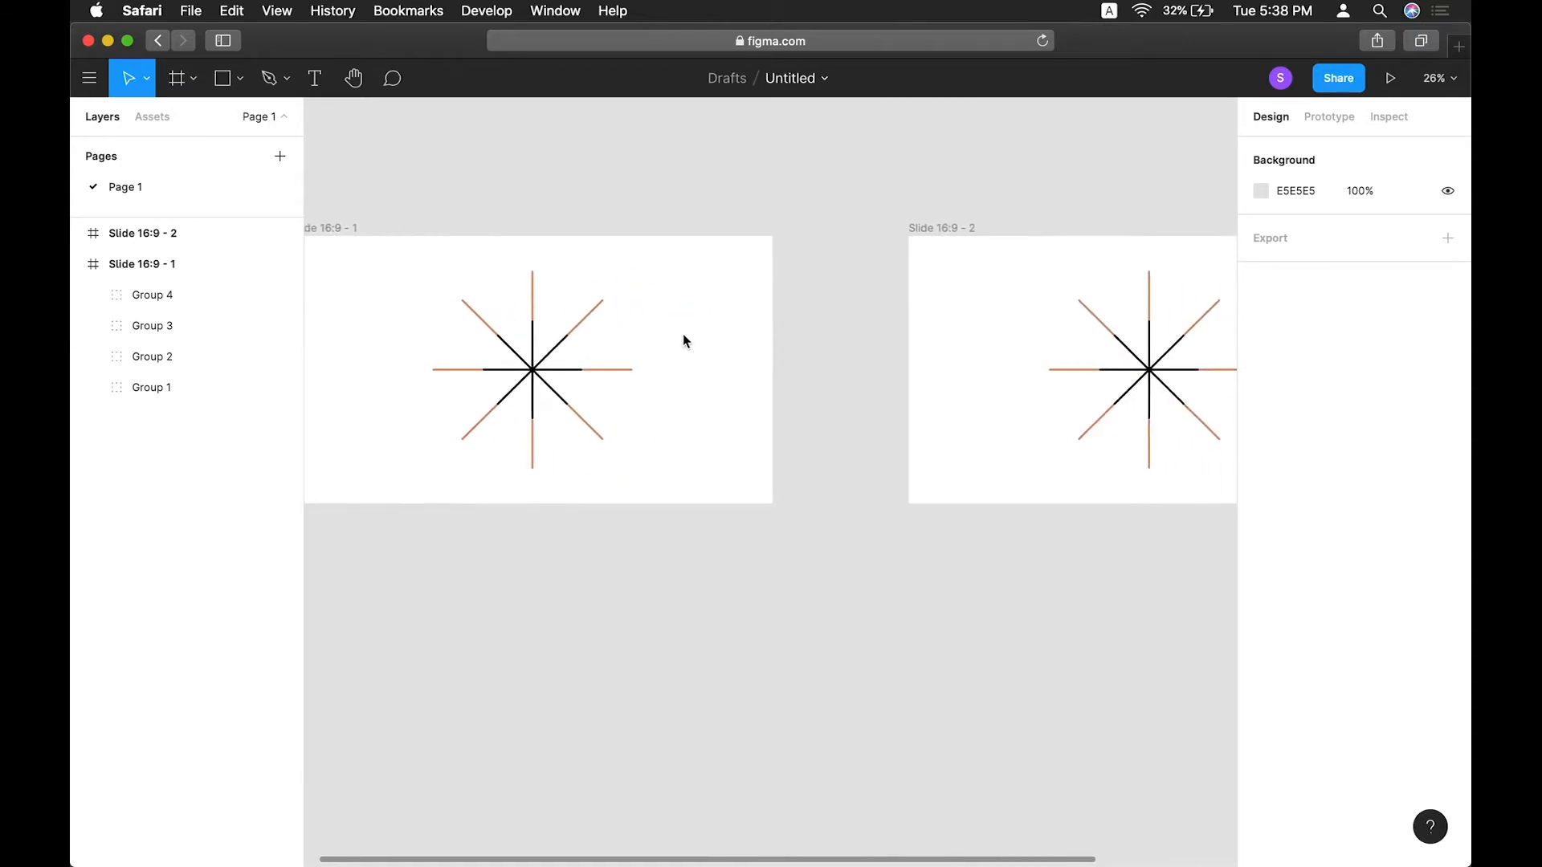
scroll(475, 287, left, 2)
scroll(480, 265, up, 2)
click(397, 321)
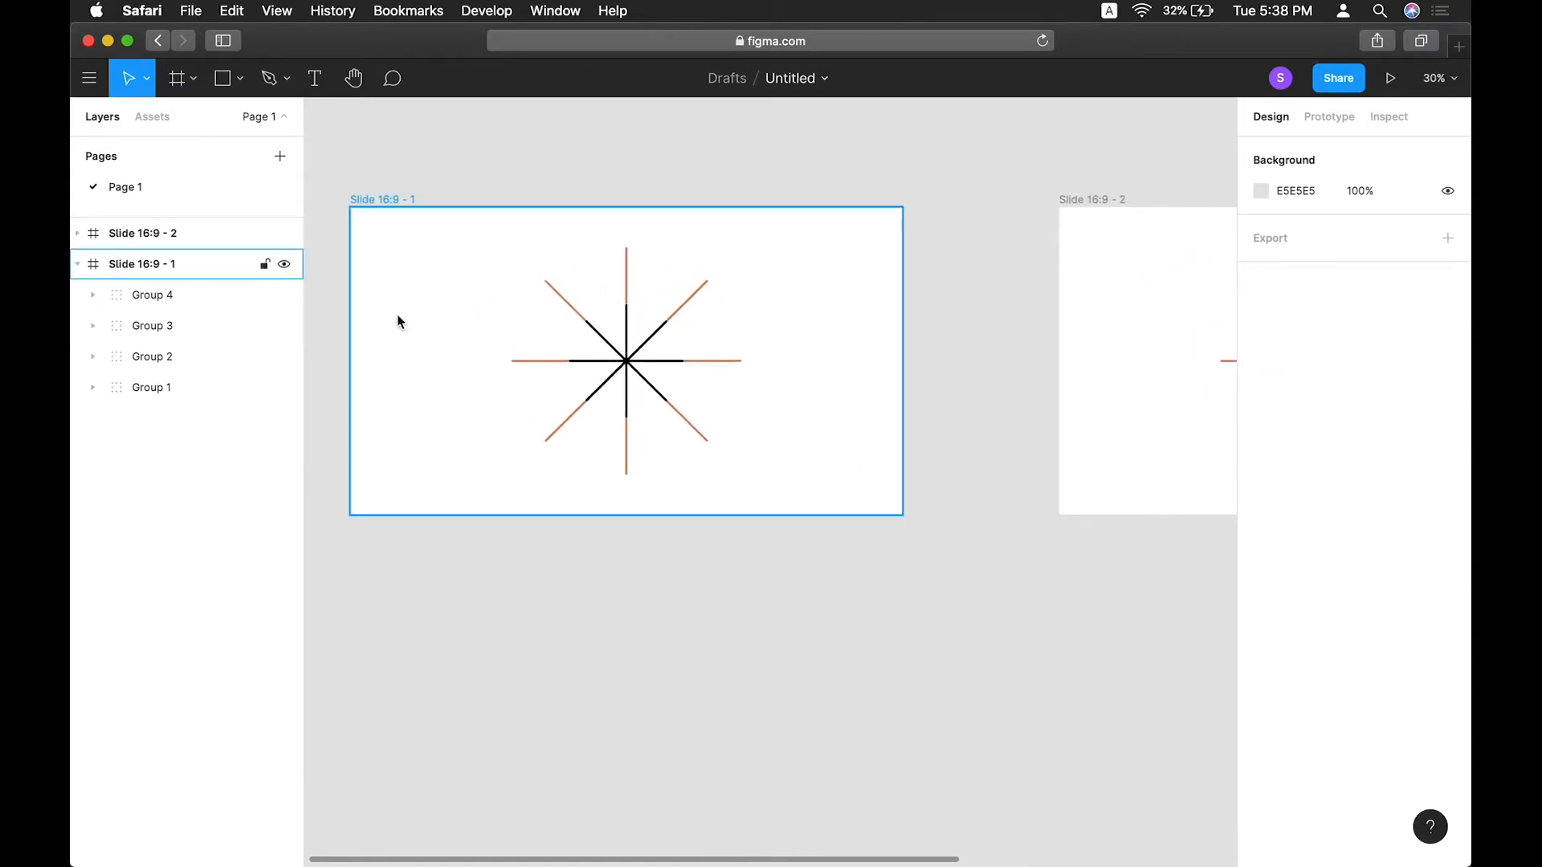
click(382, 200)
click(205, 303)
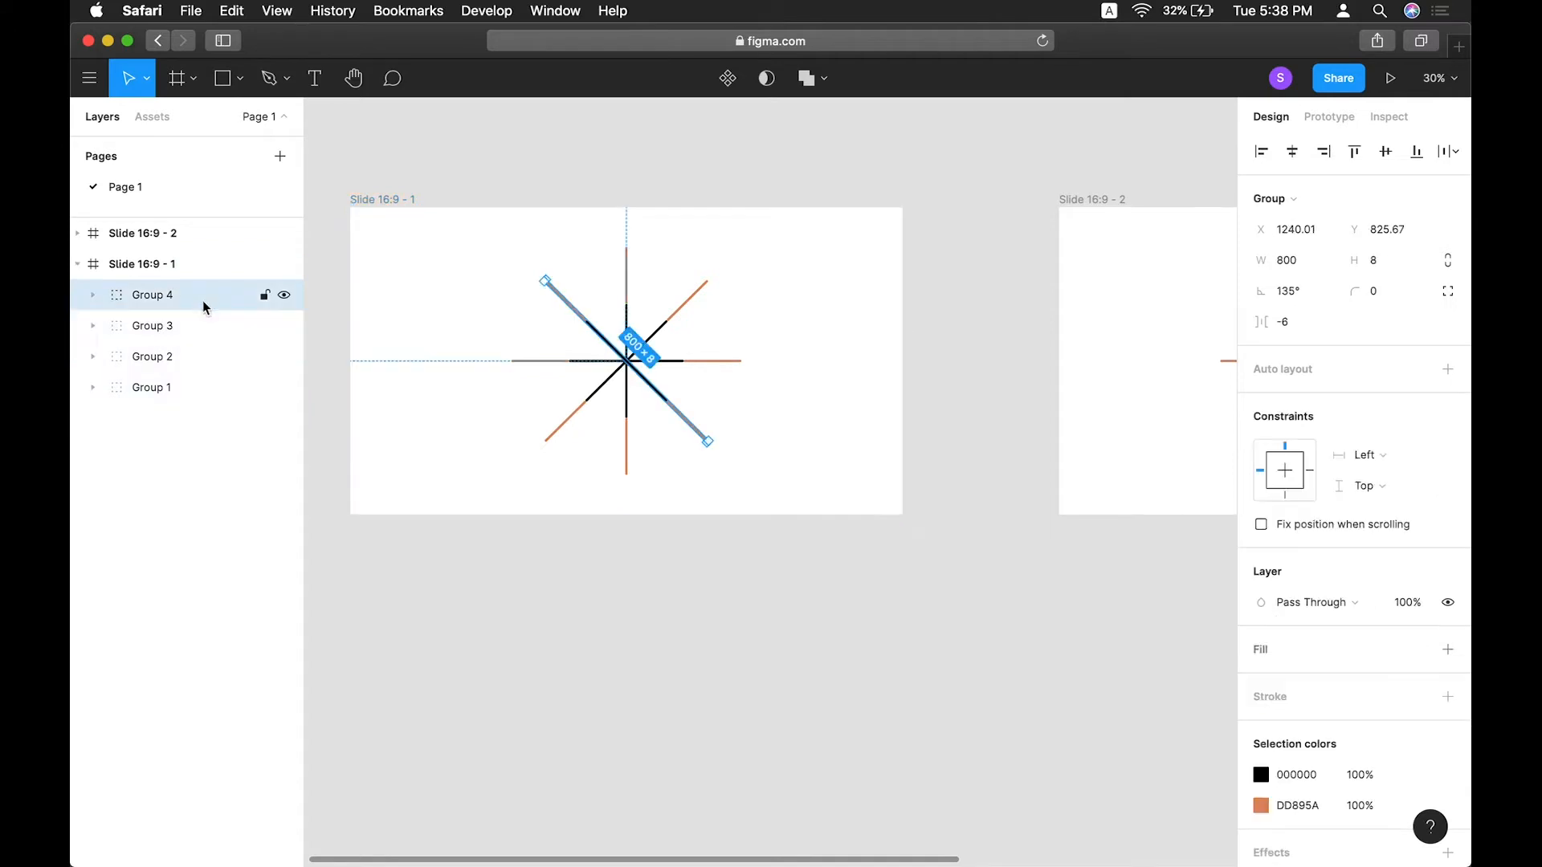
shift+click(205, 353)
key(Delete)
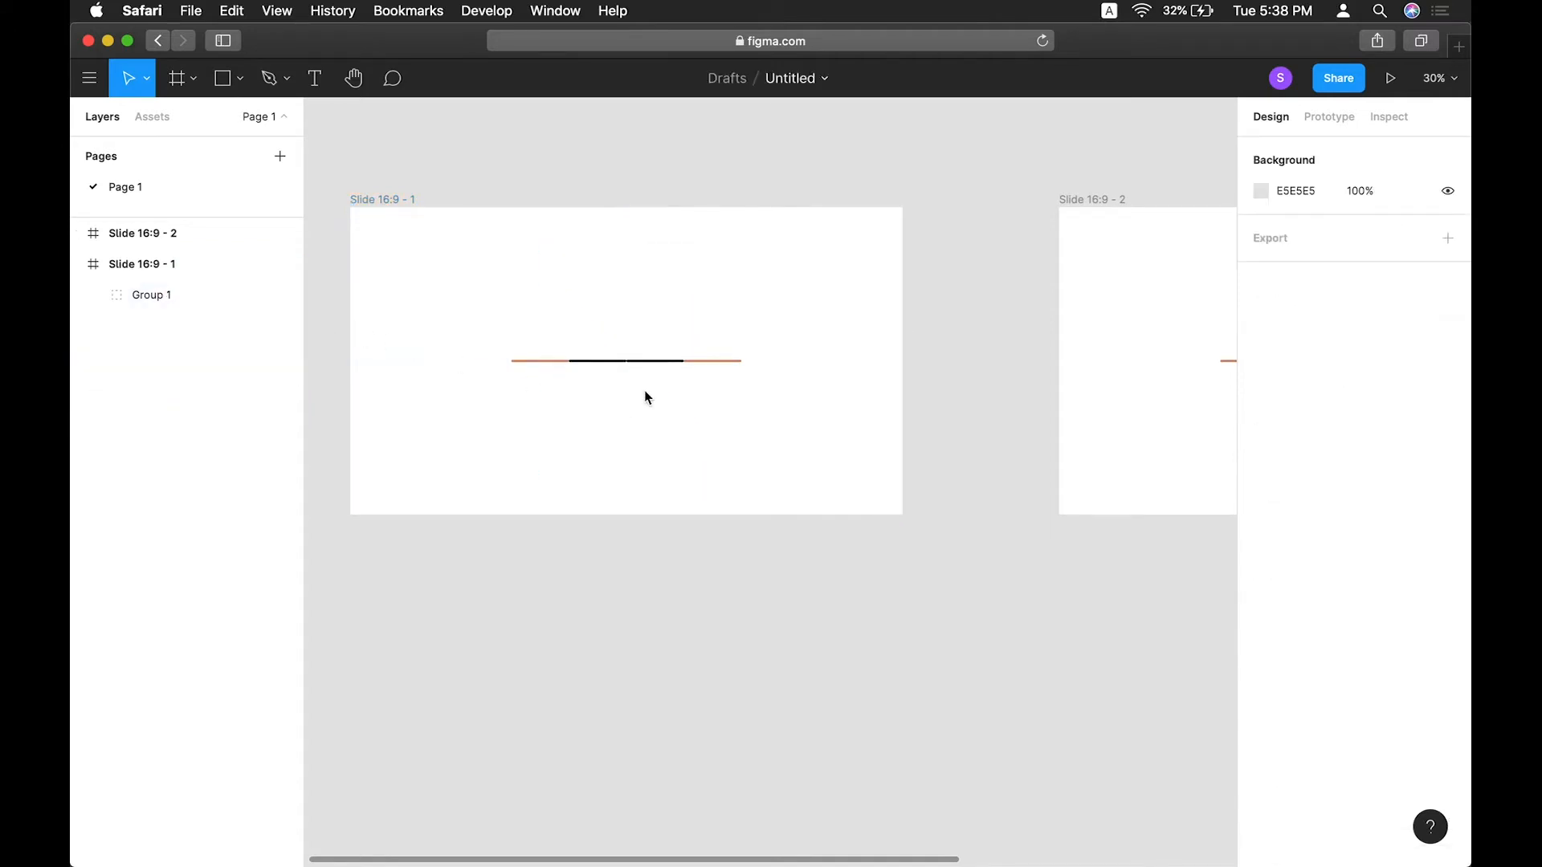
scroll(636, 372, up, 2)
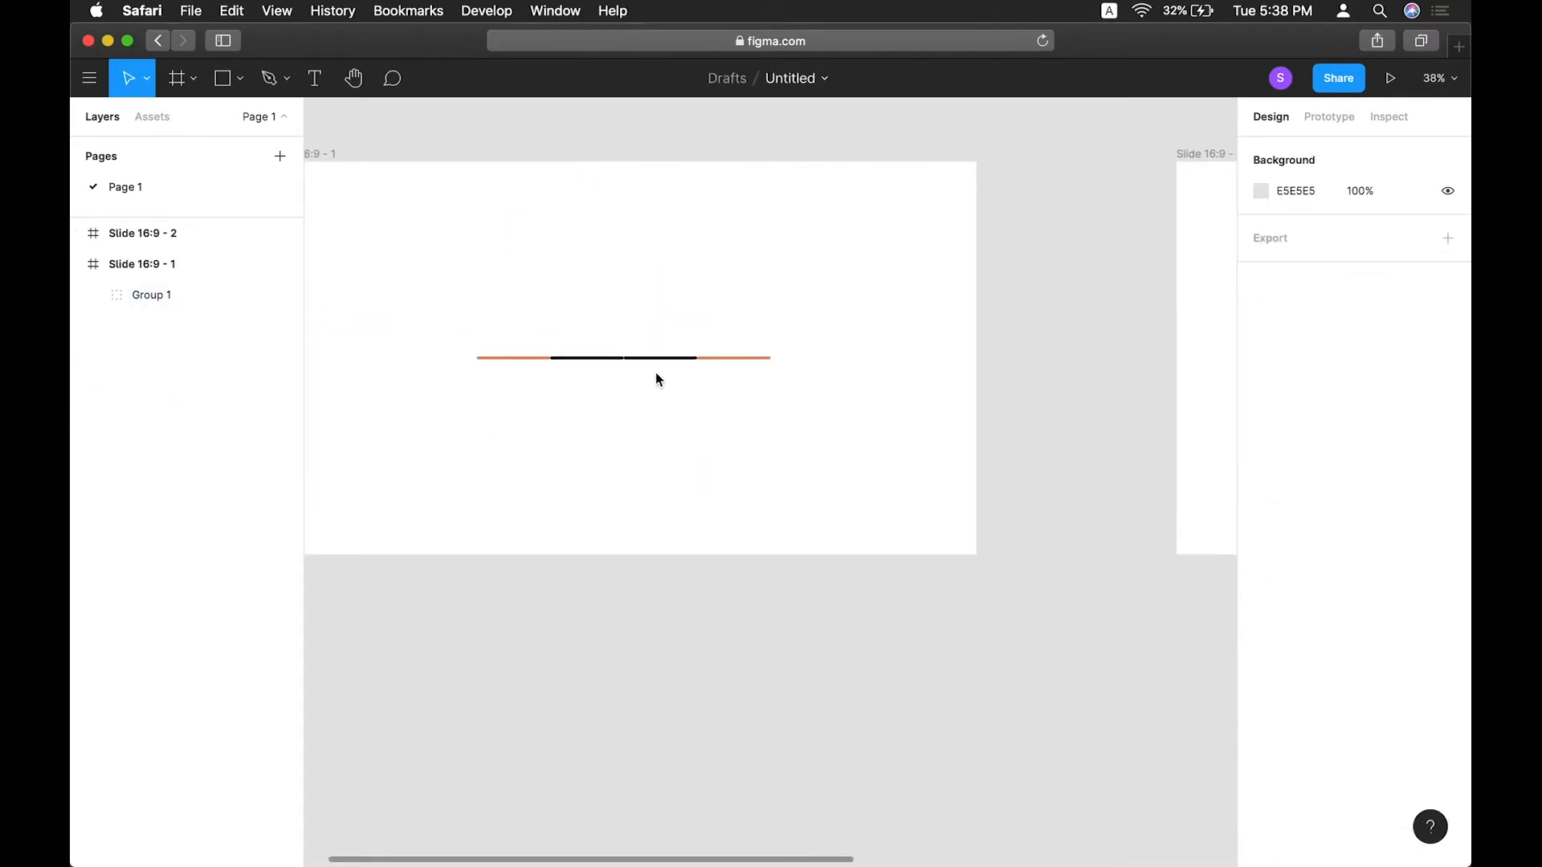
Ungroup the remaining bar group on the first slide and delete its right-hand frame.
click(665, 355)
key(super+shift+g)
click(663, 374)
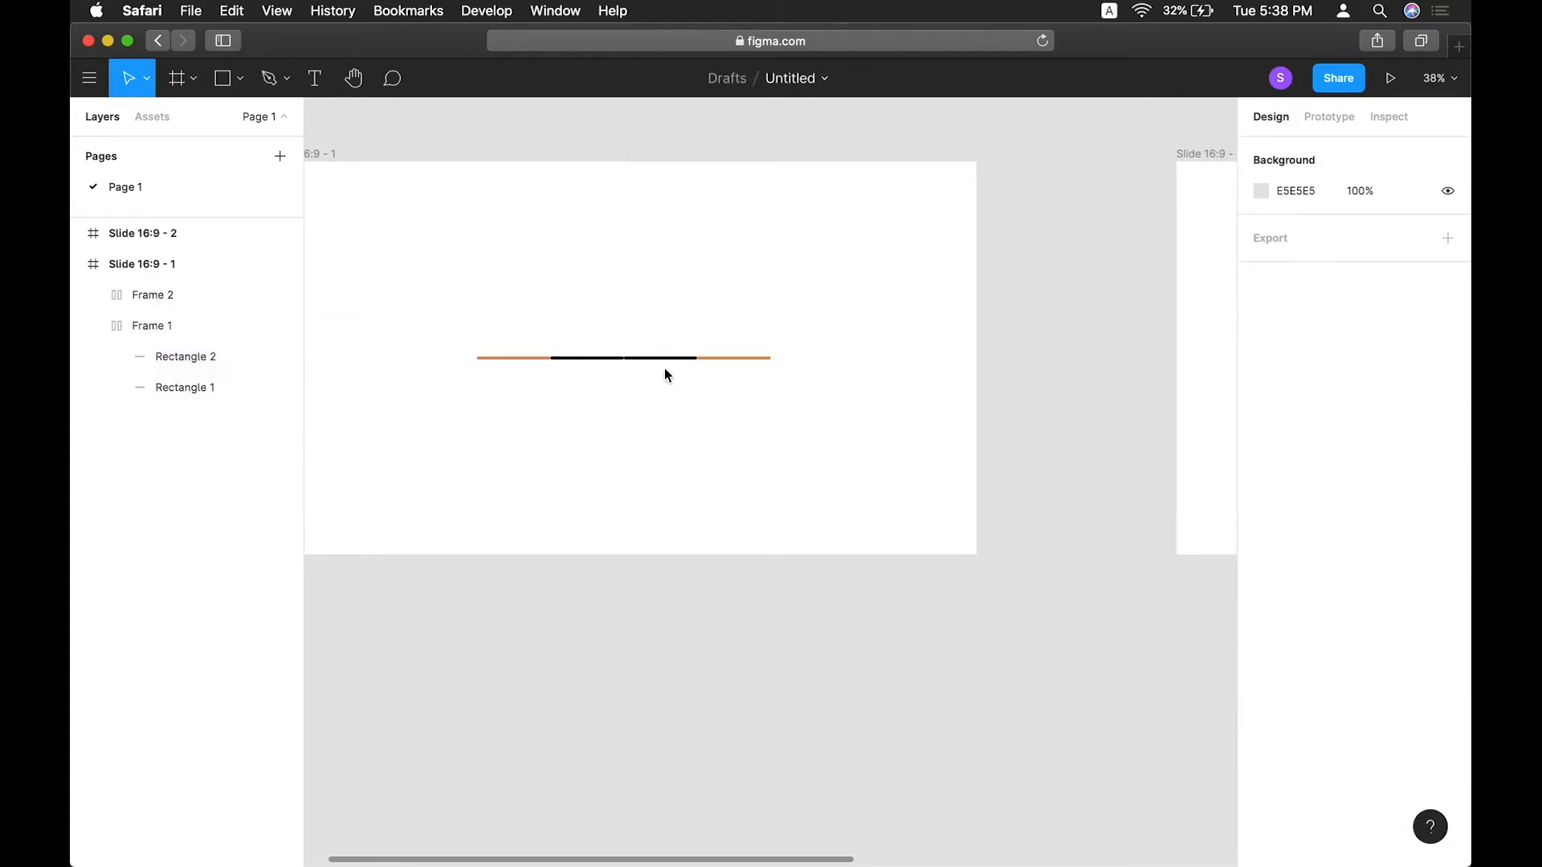
click(661, 357)
key(Delete)
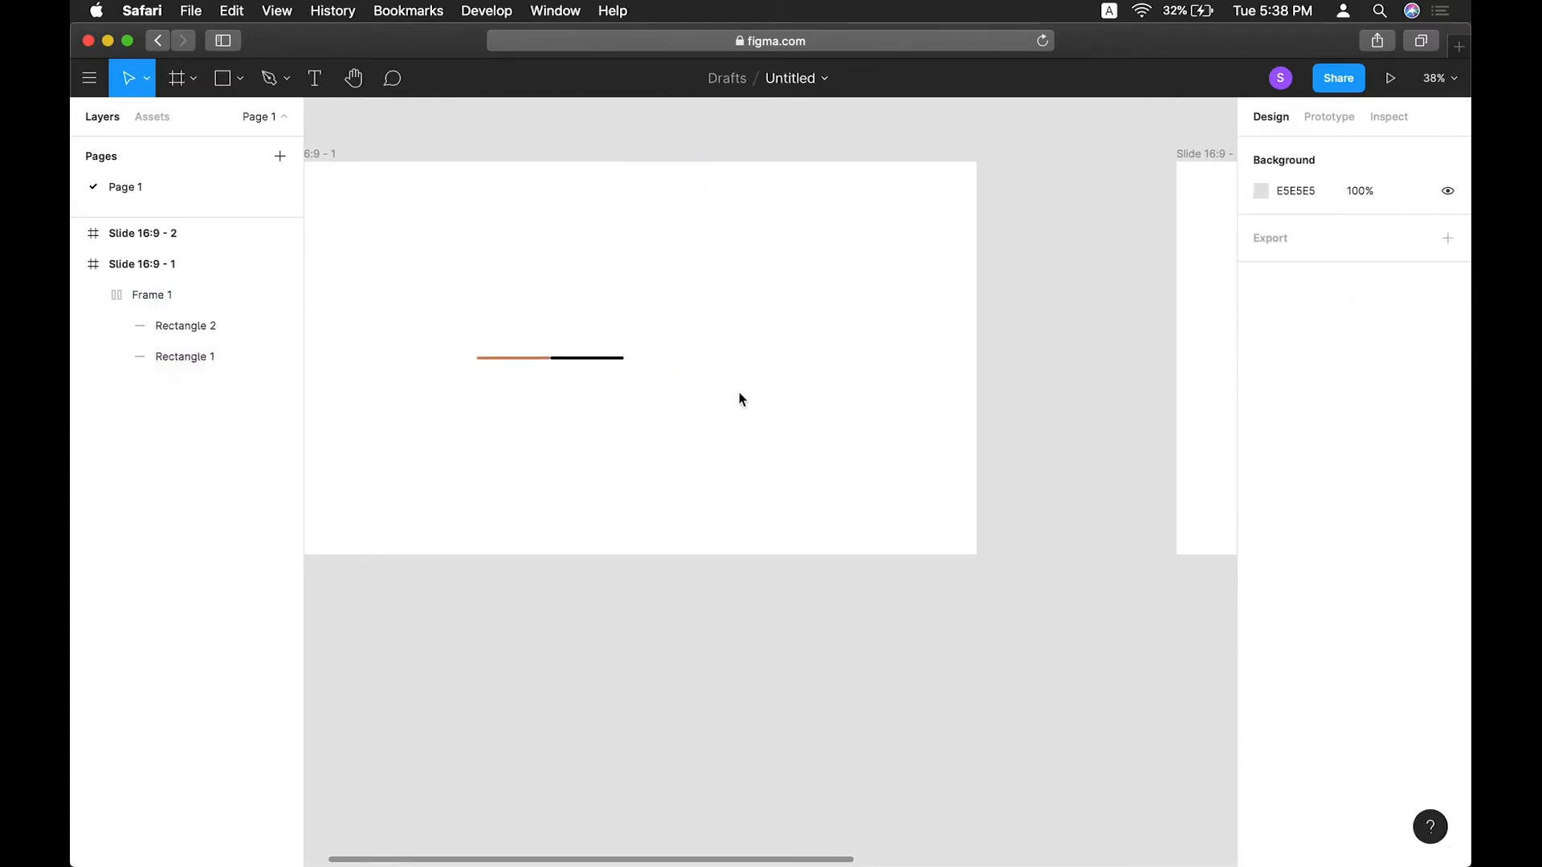
Set the remaining frame's horizontal resizing to fixed width.
click(532, 357)
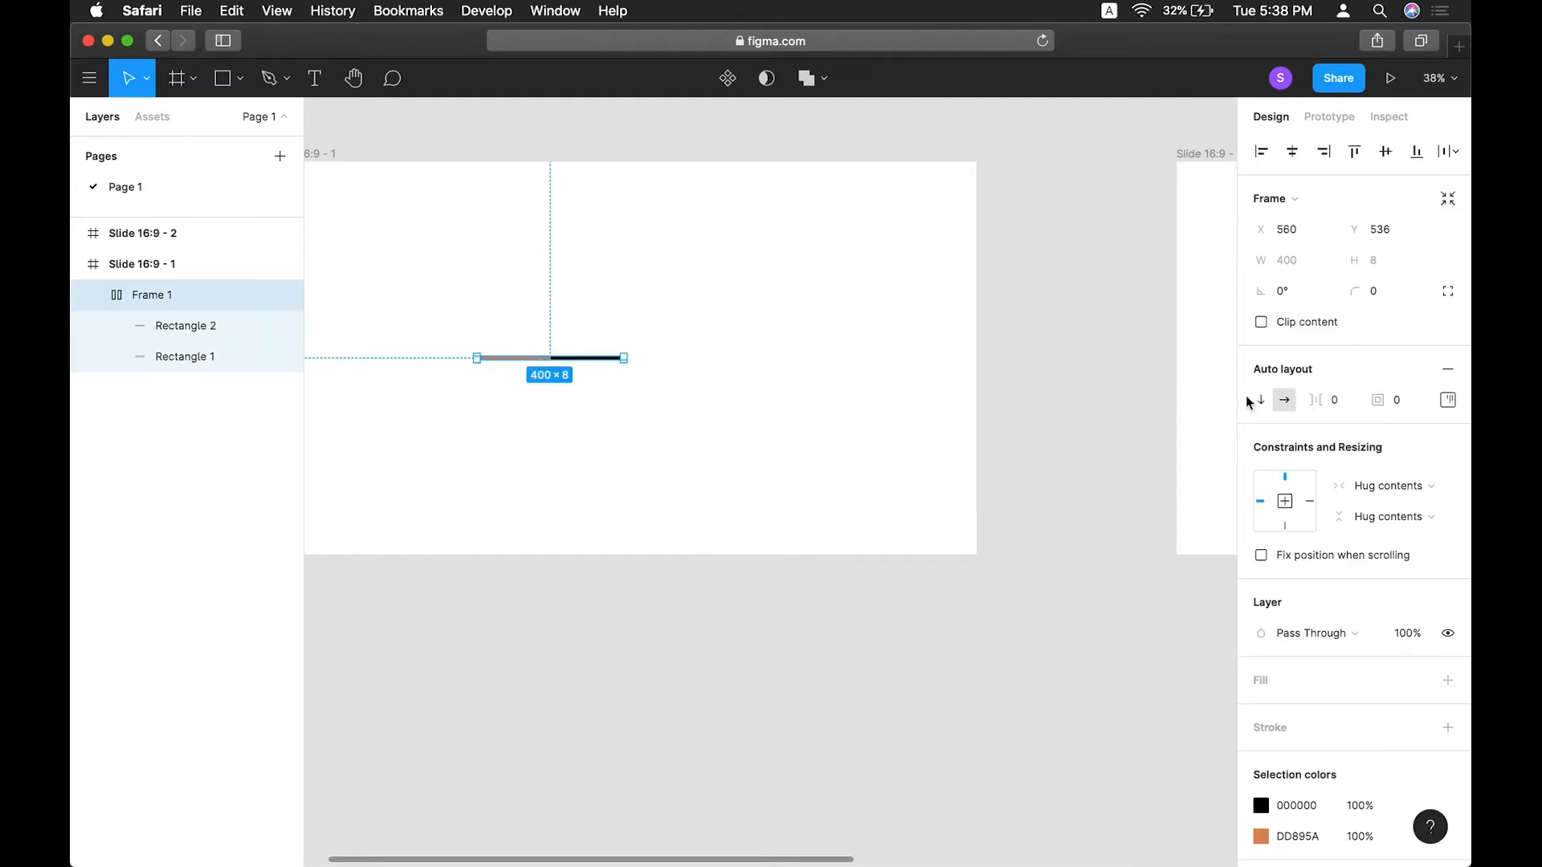
click(1421, 489)
click(1395, 465)
click(958, 411)
Set the orange rectangle's width inside the frame to 1.
double_click(534, 357)
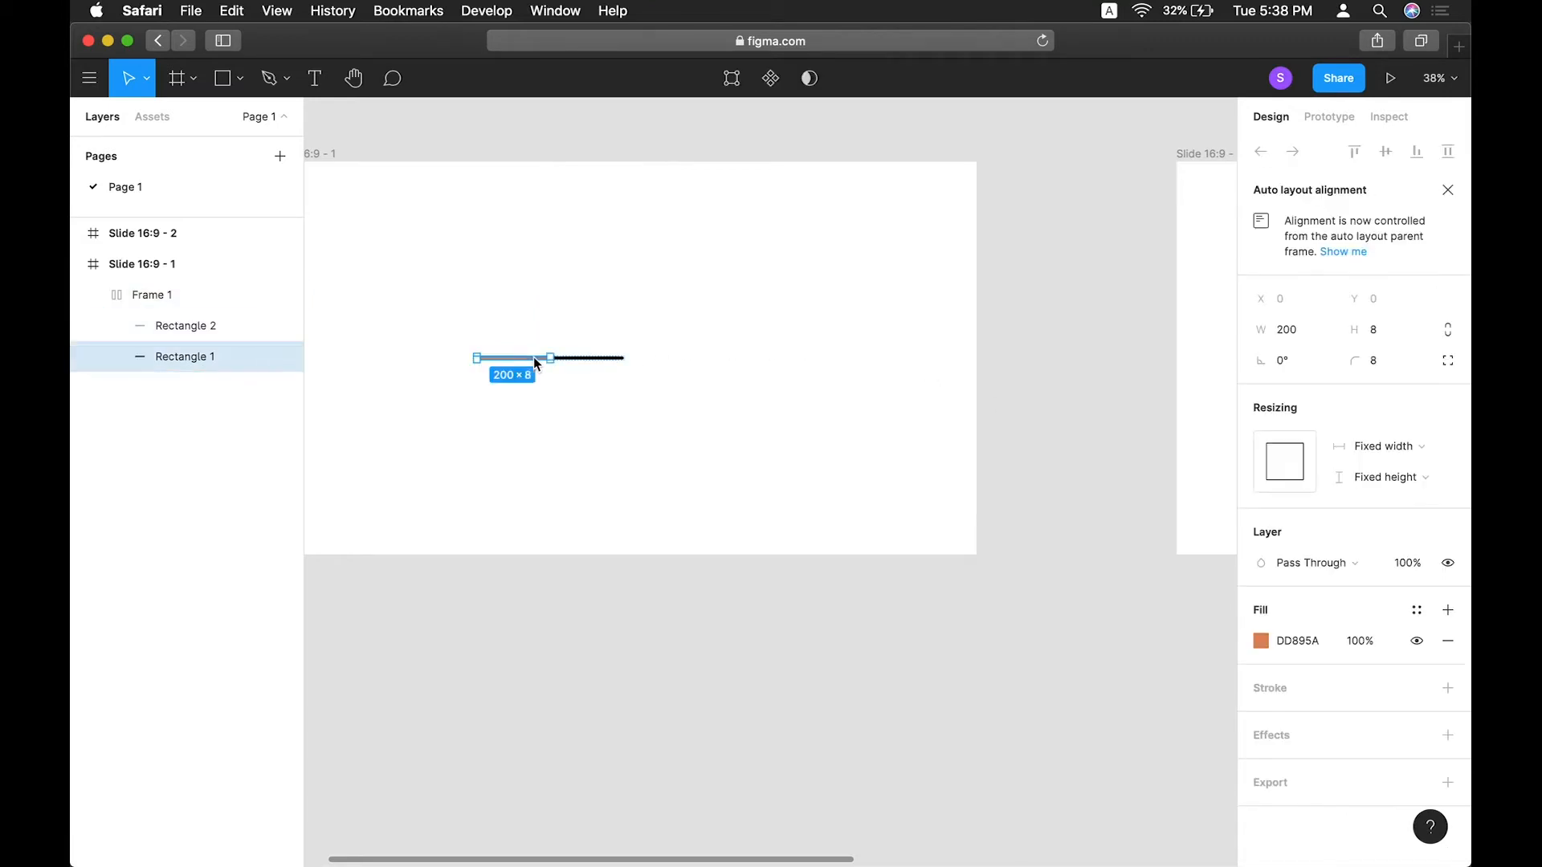
click(1299, 335)
text(1)
key(Return)
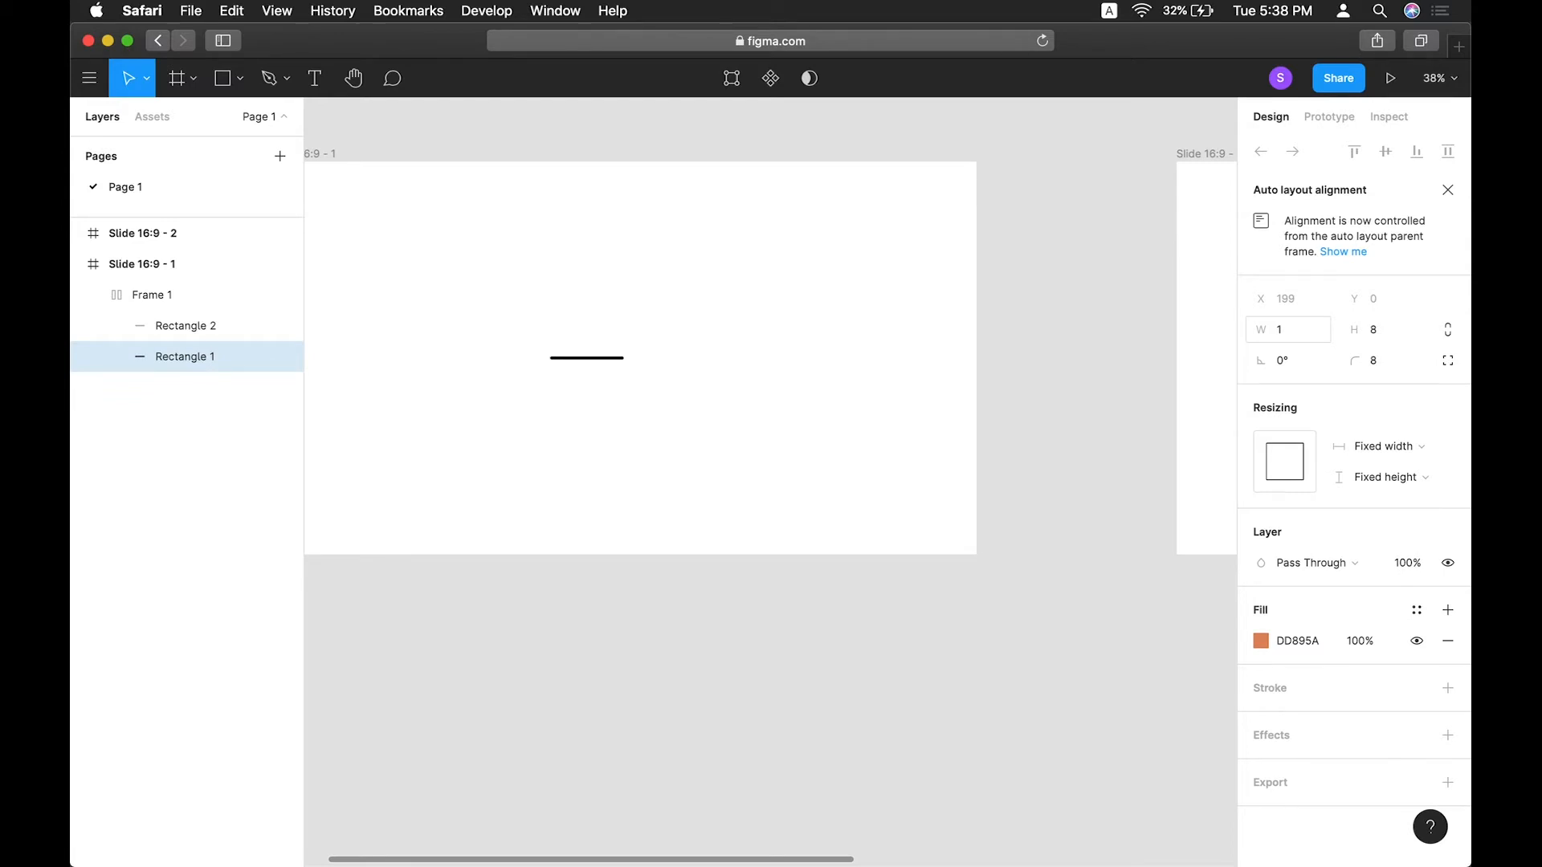
Duplicate the frame to its right and flip the copy horizontally.
click(790, 493)
click(151, 298)
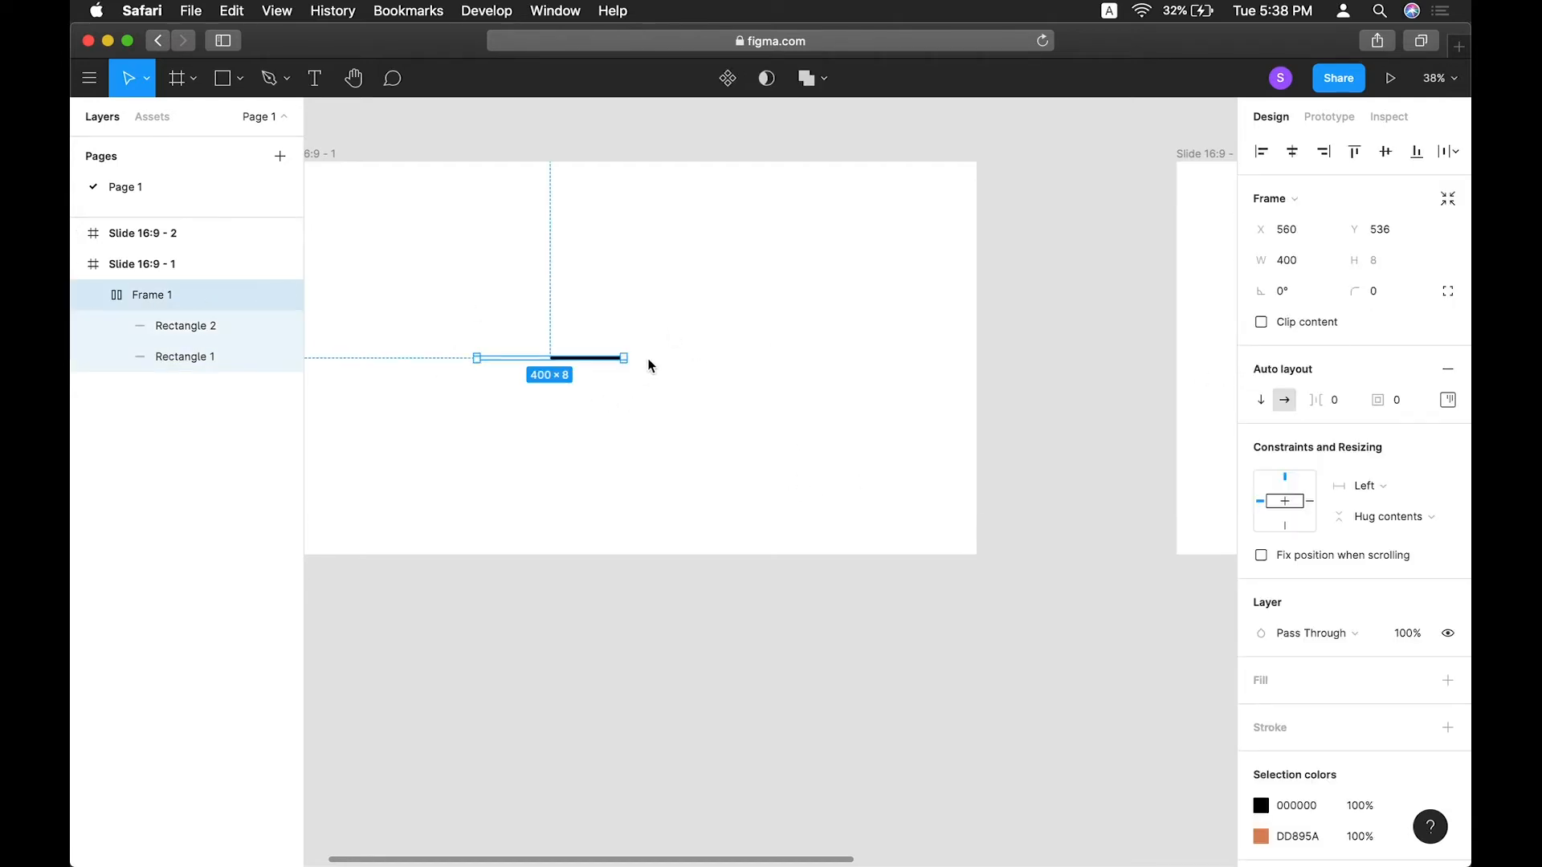
drag(554, 358, 729, 362)
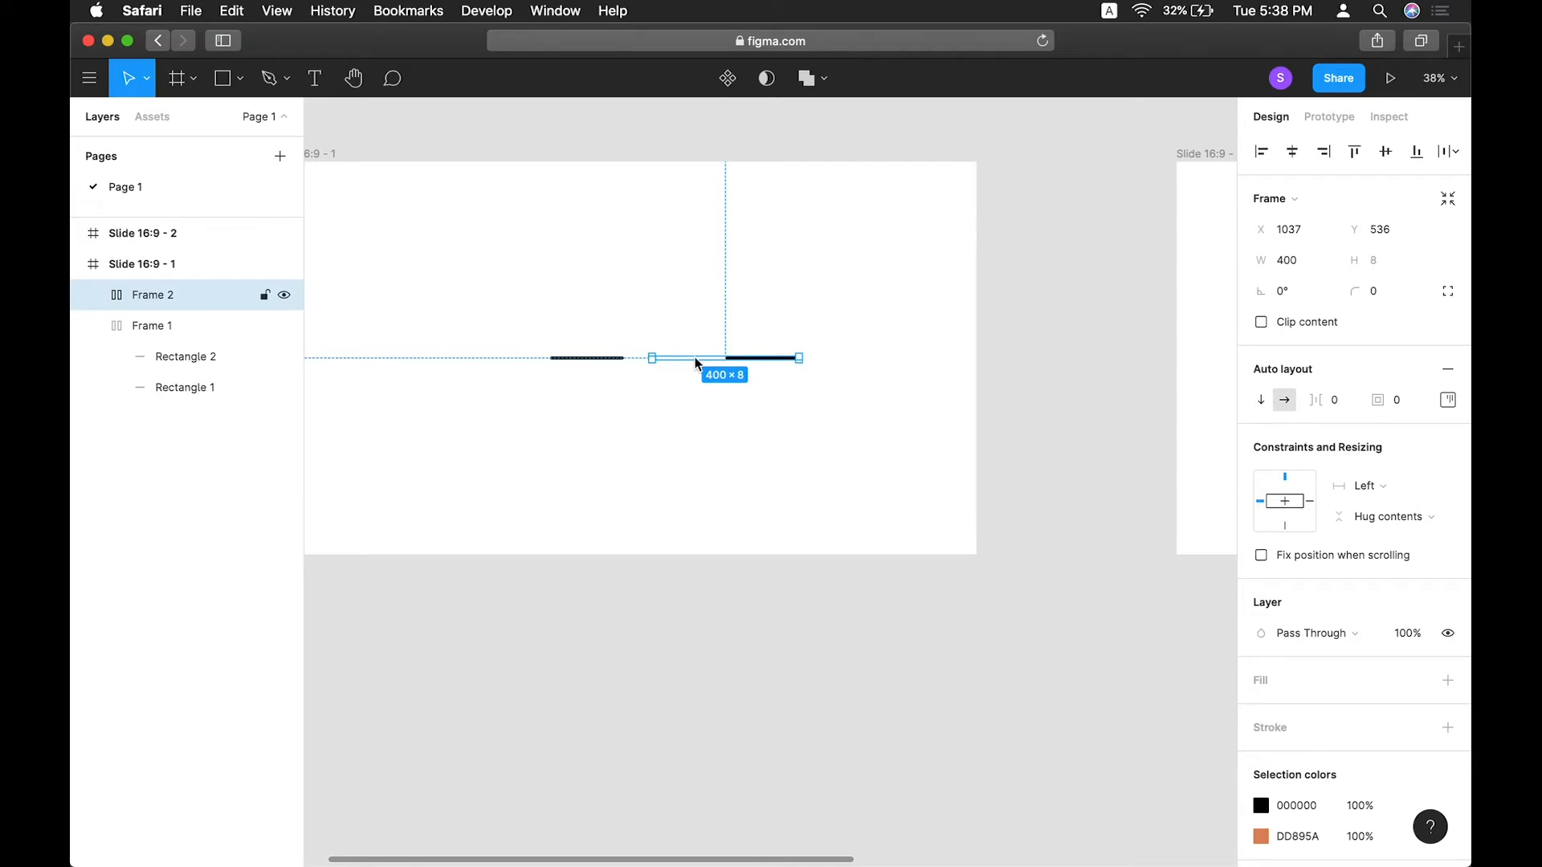
key(shift+h)
click(547, 291)
Set the spacing between both frames to 0 and group them together.
drag(417, 242, 939, 503)
click(1284, 361)
text(0)
key(Return)
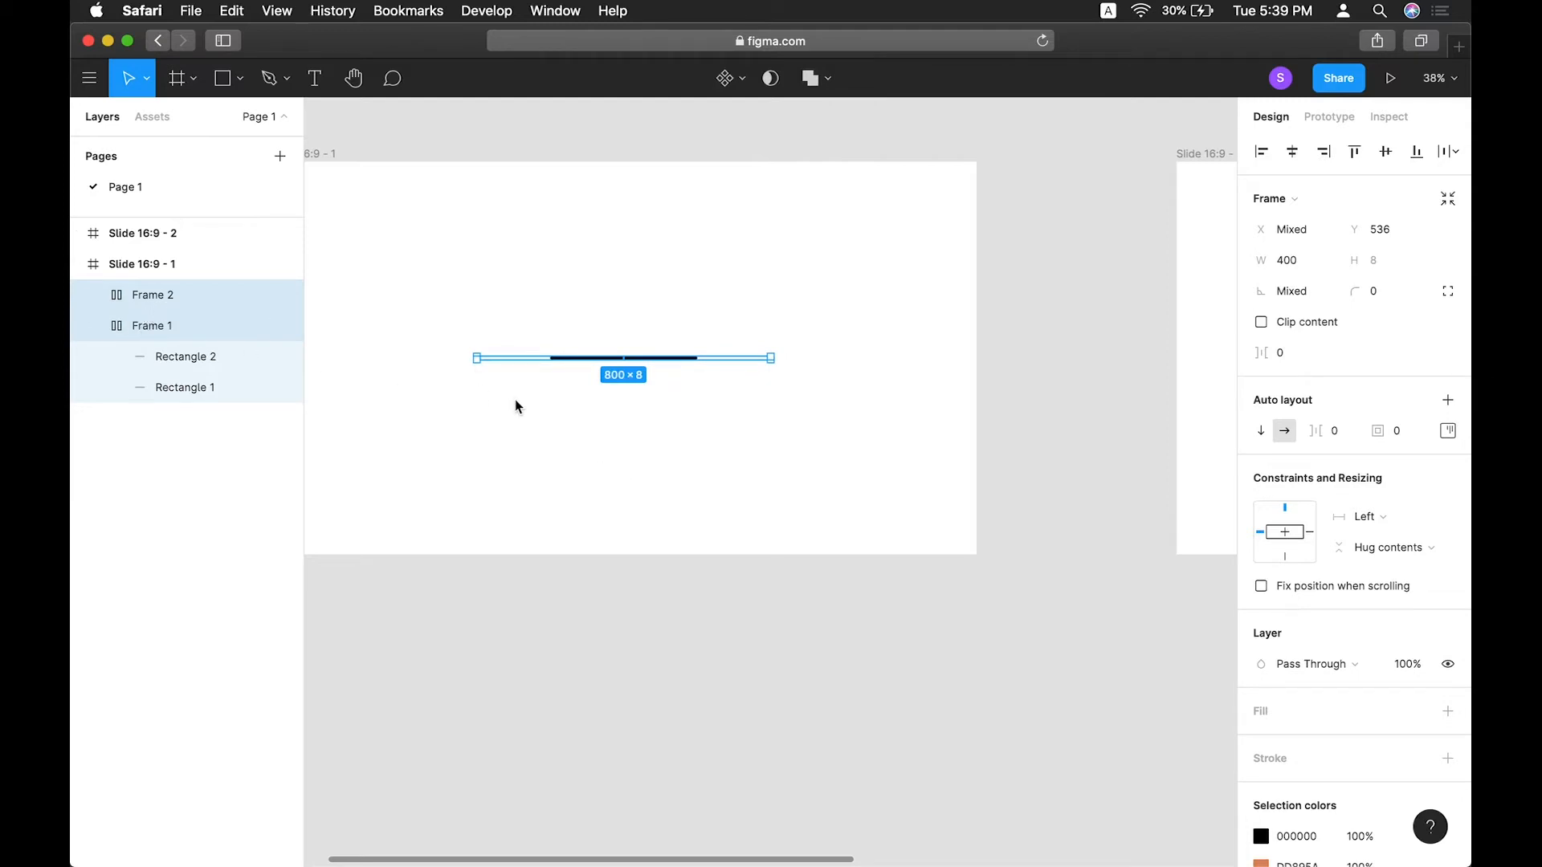
key(super+g)
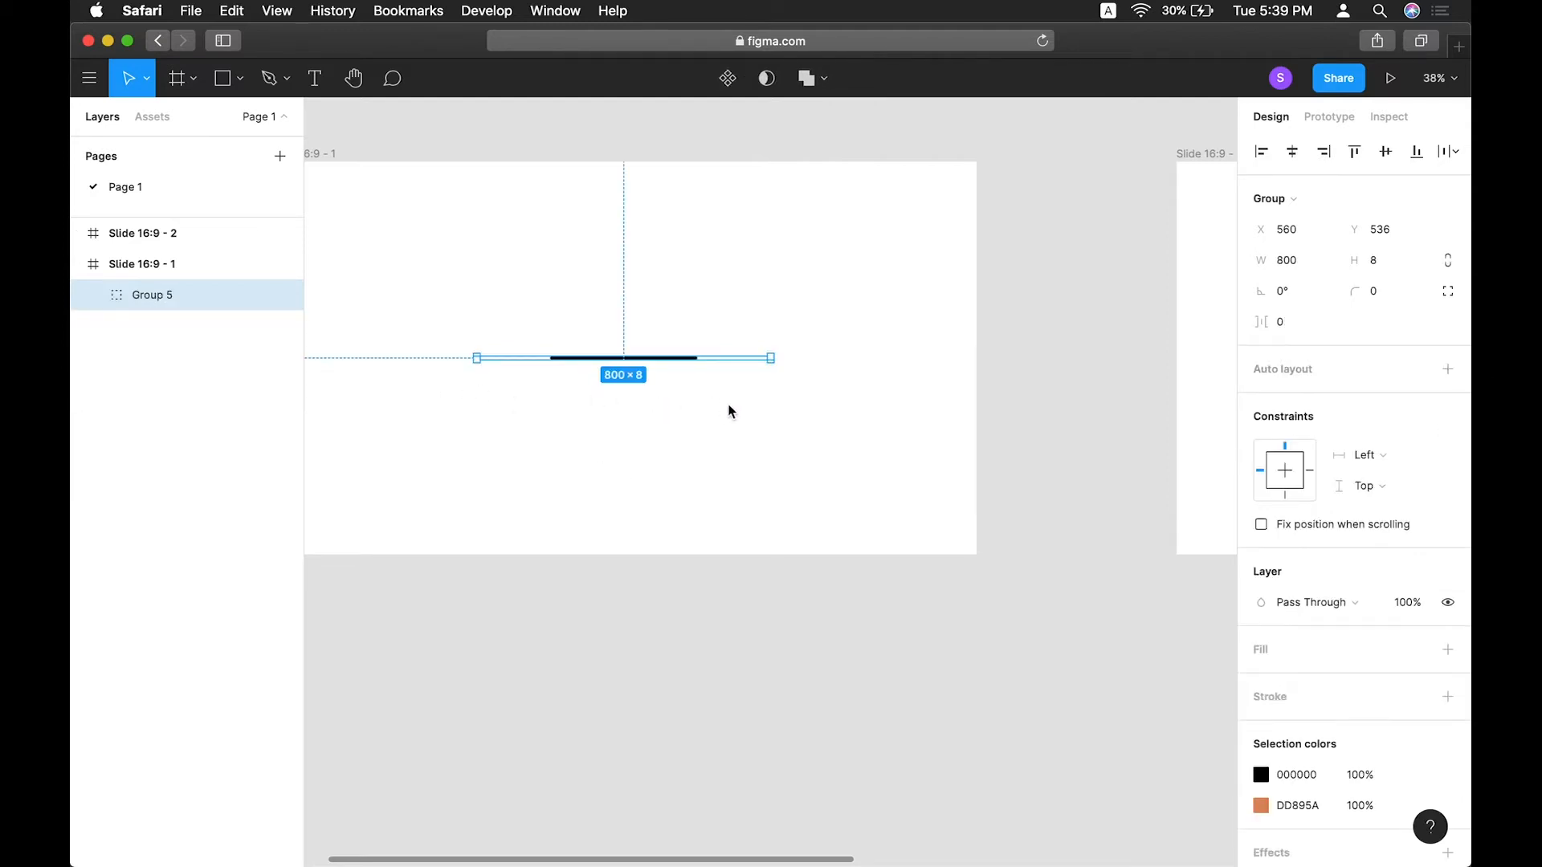
Duplicate the new bar group three times.
key(super+d)
key(super+d)
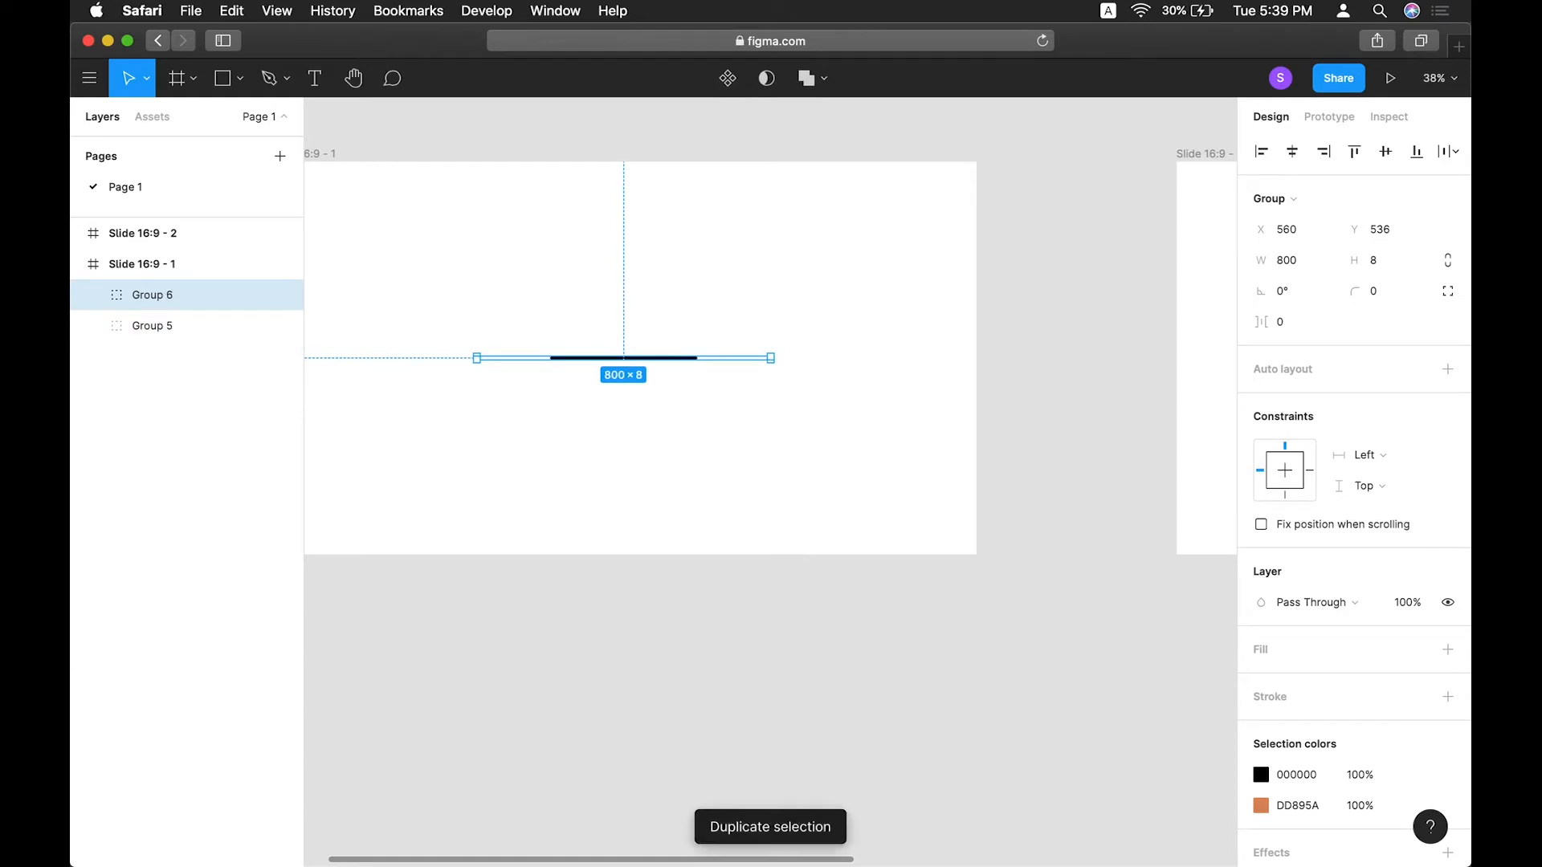
key(super+d)
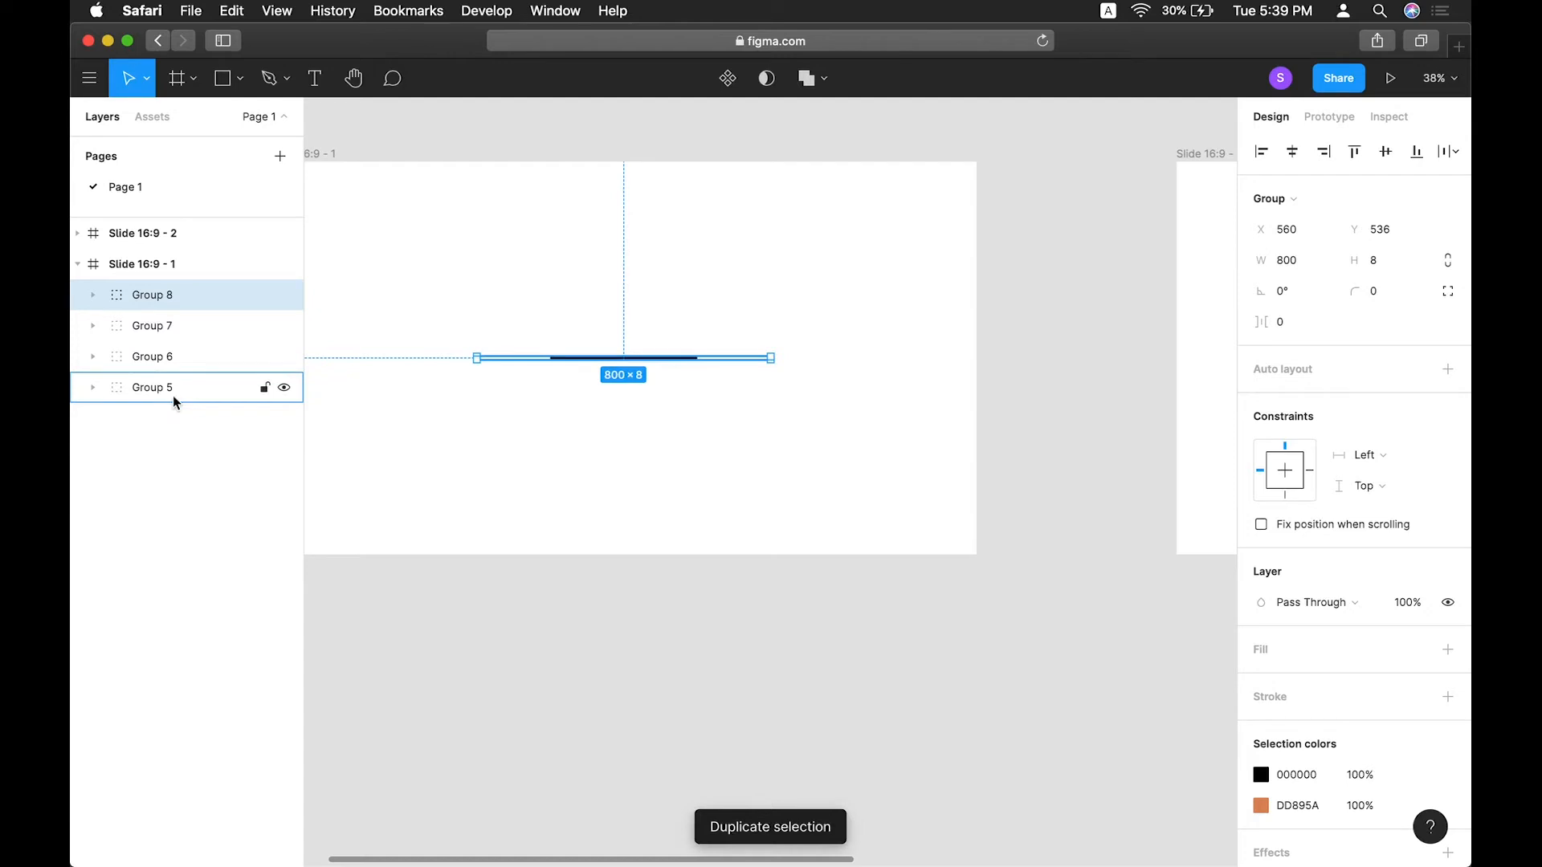
Batch-rename the four groups to Group $N, numbered descending from 4 to 1.
shift+click(171, 391)
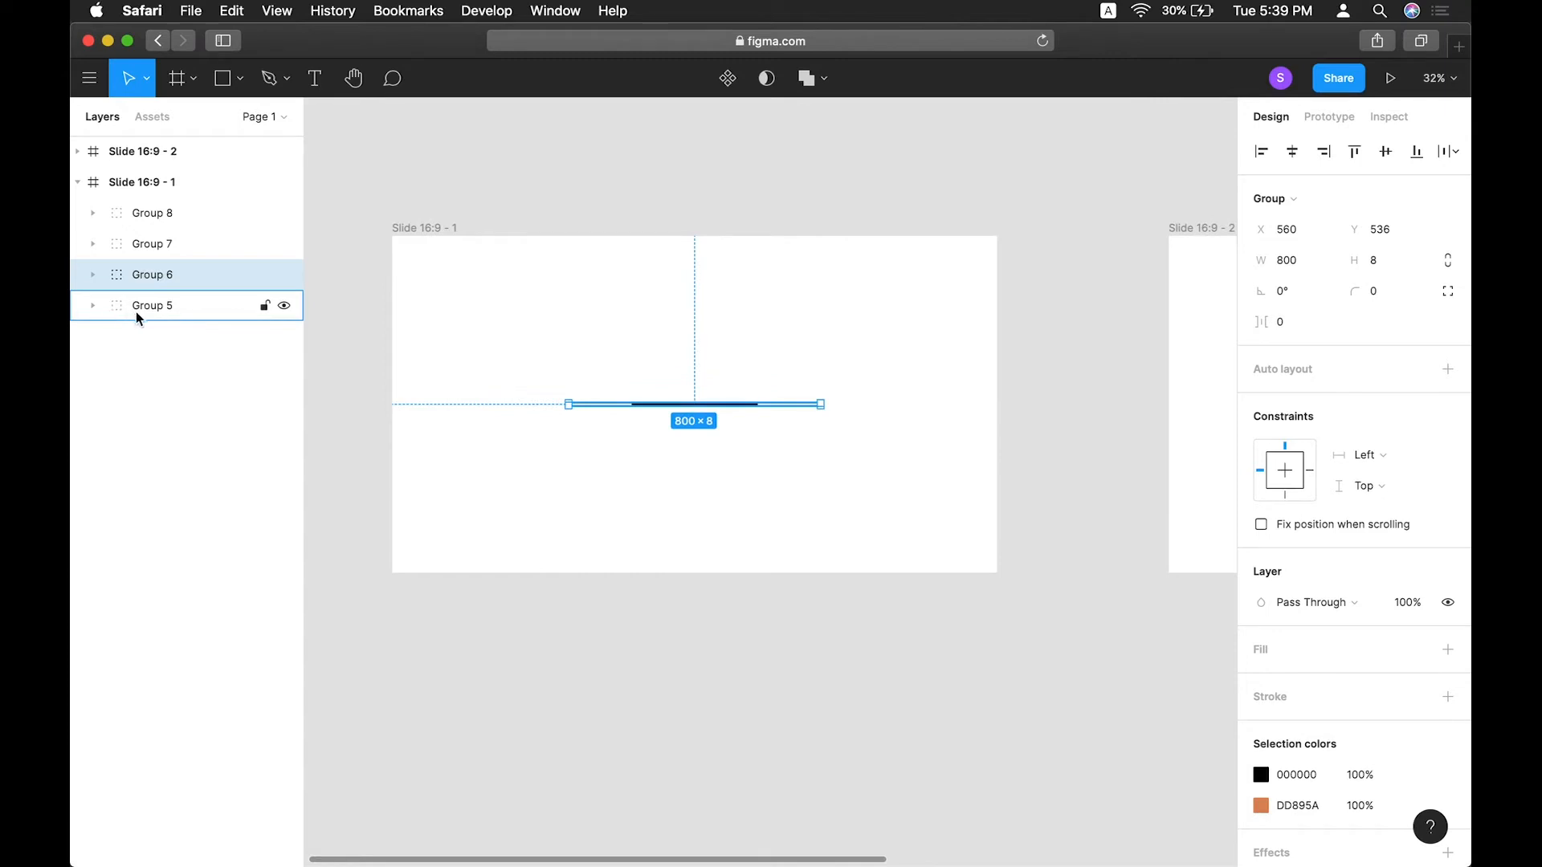
click(137, 312)
shift+click(156, 213)
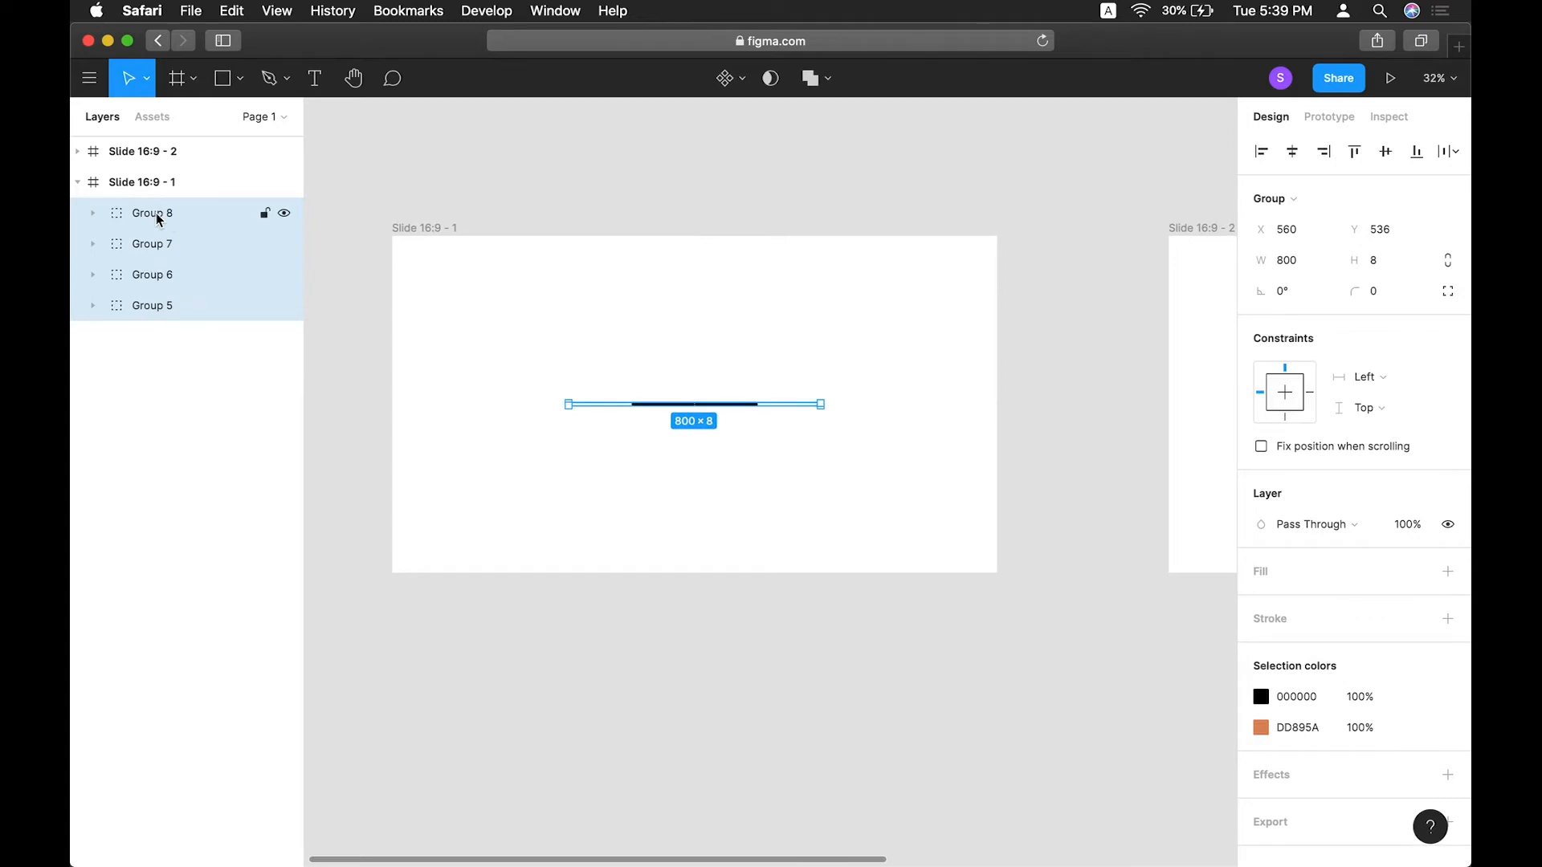
key(super+r)
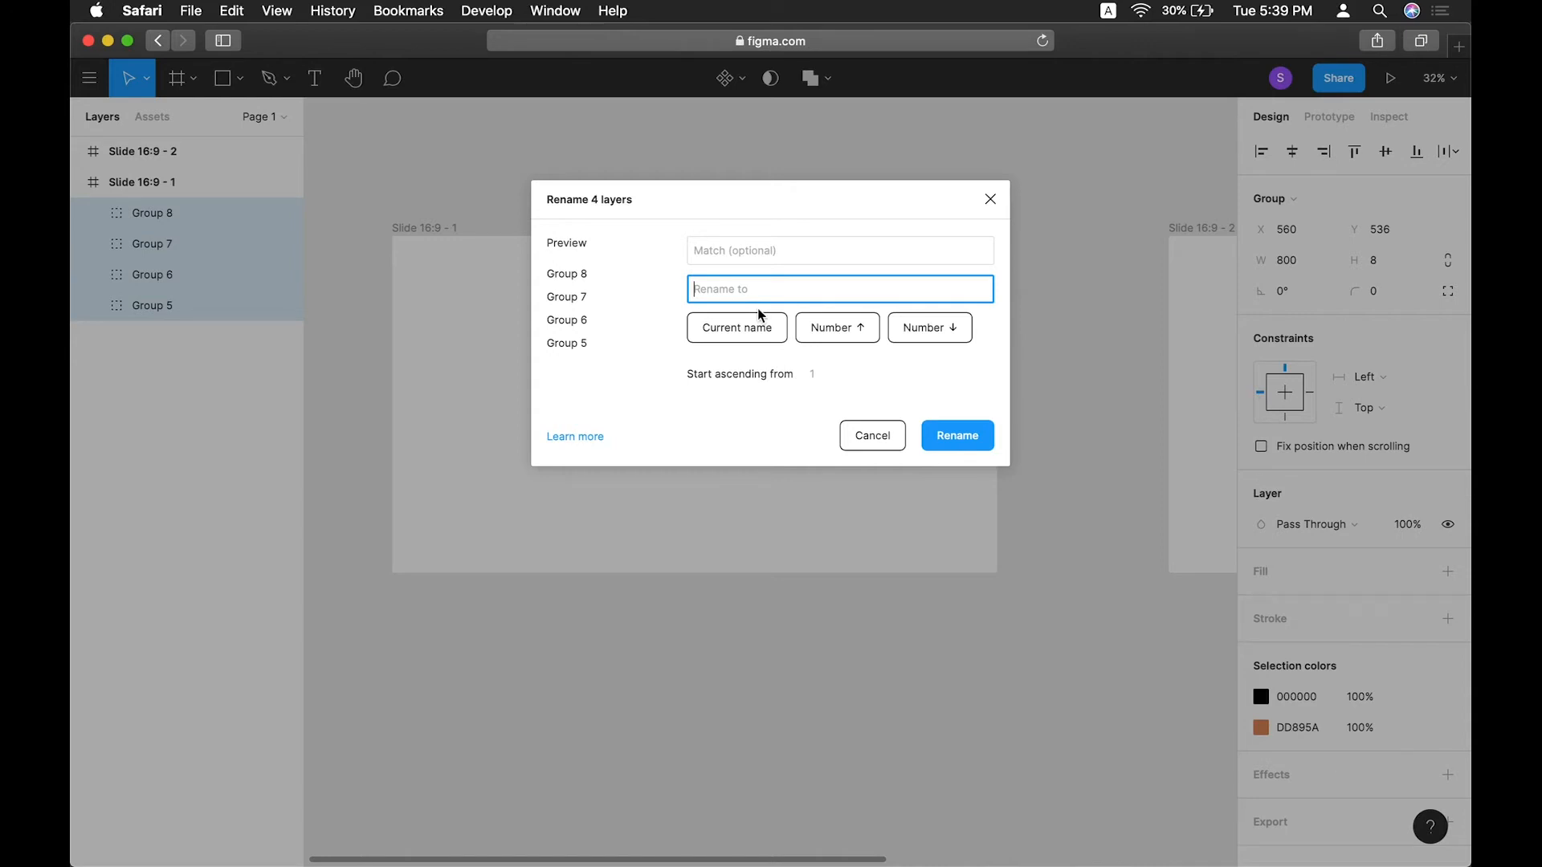
text(Group)
click(936, 337)
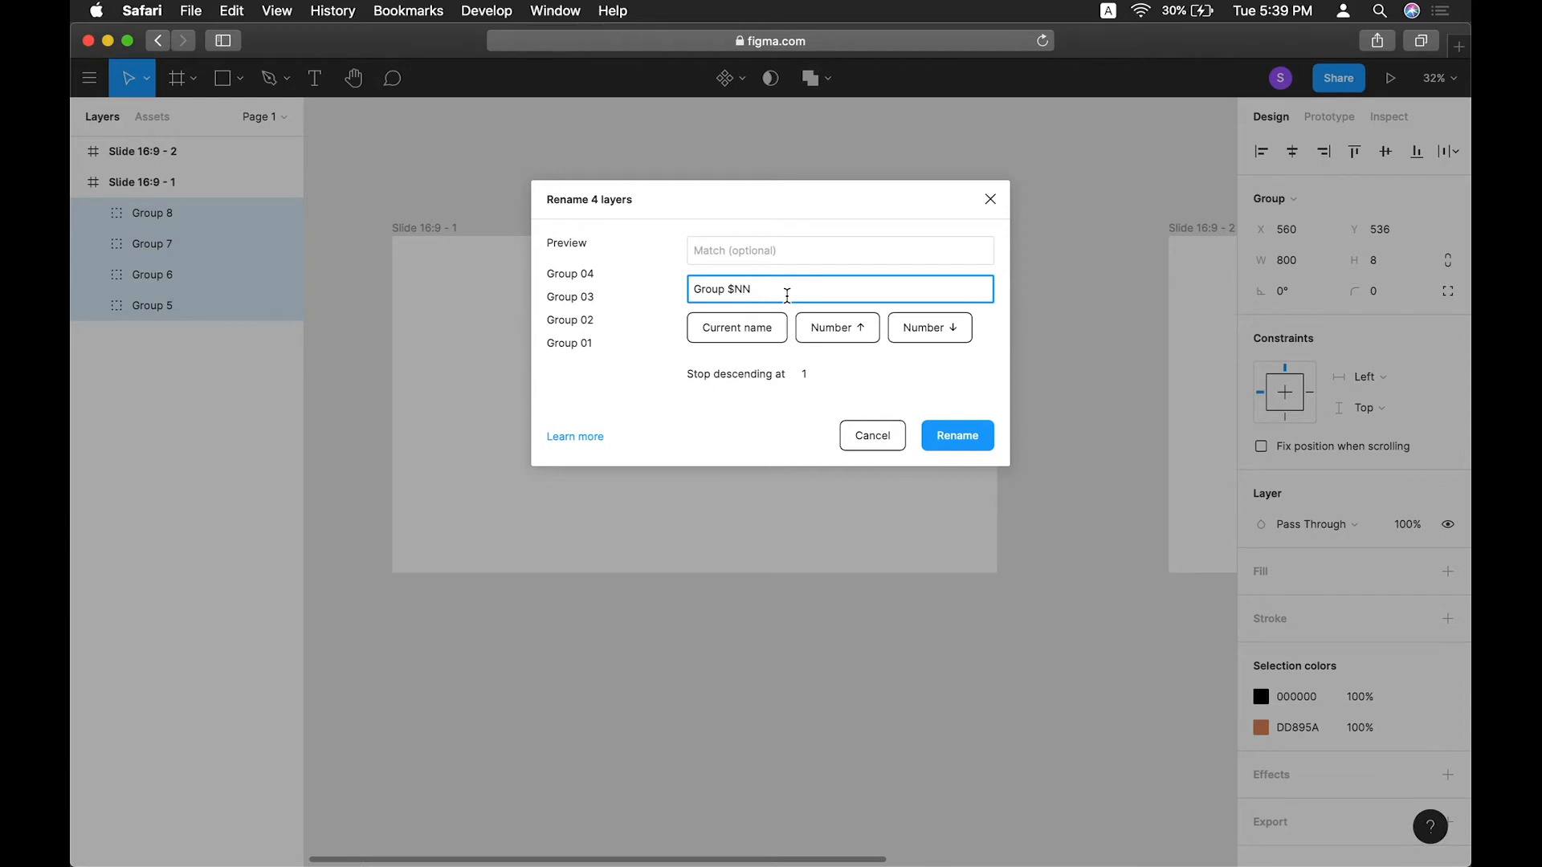
key(BackSpace)
click(935, 442)
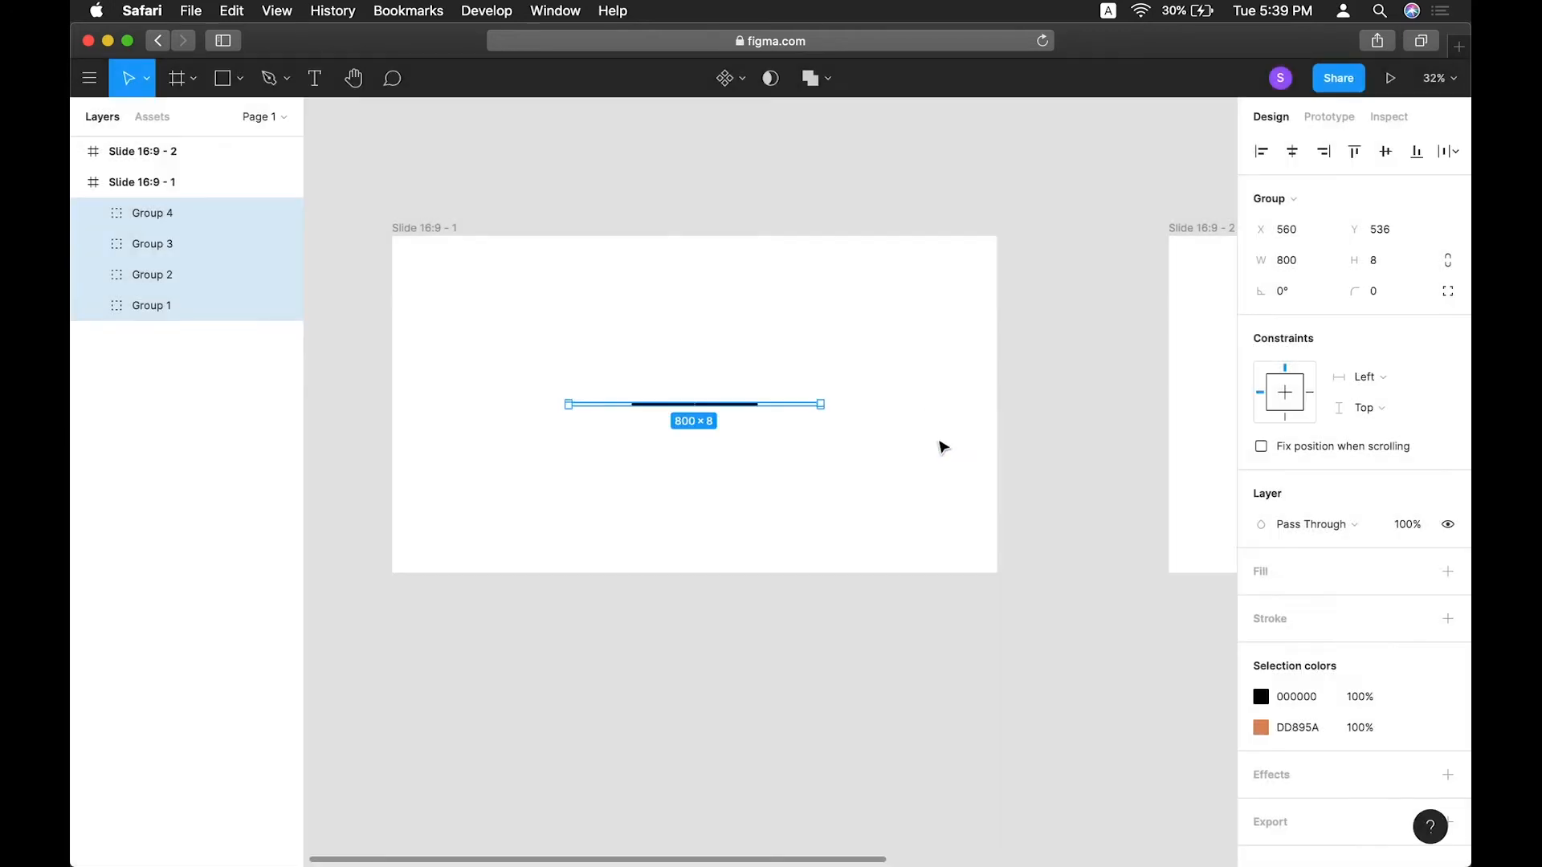
Rotate Group 2 on the first slide to 45°.
click(78, 151)
click(881, 183)
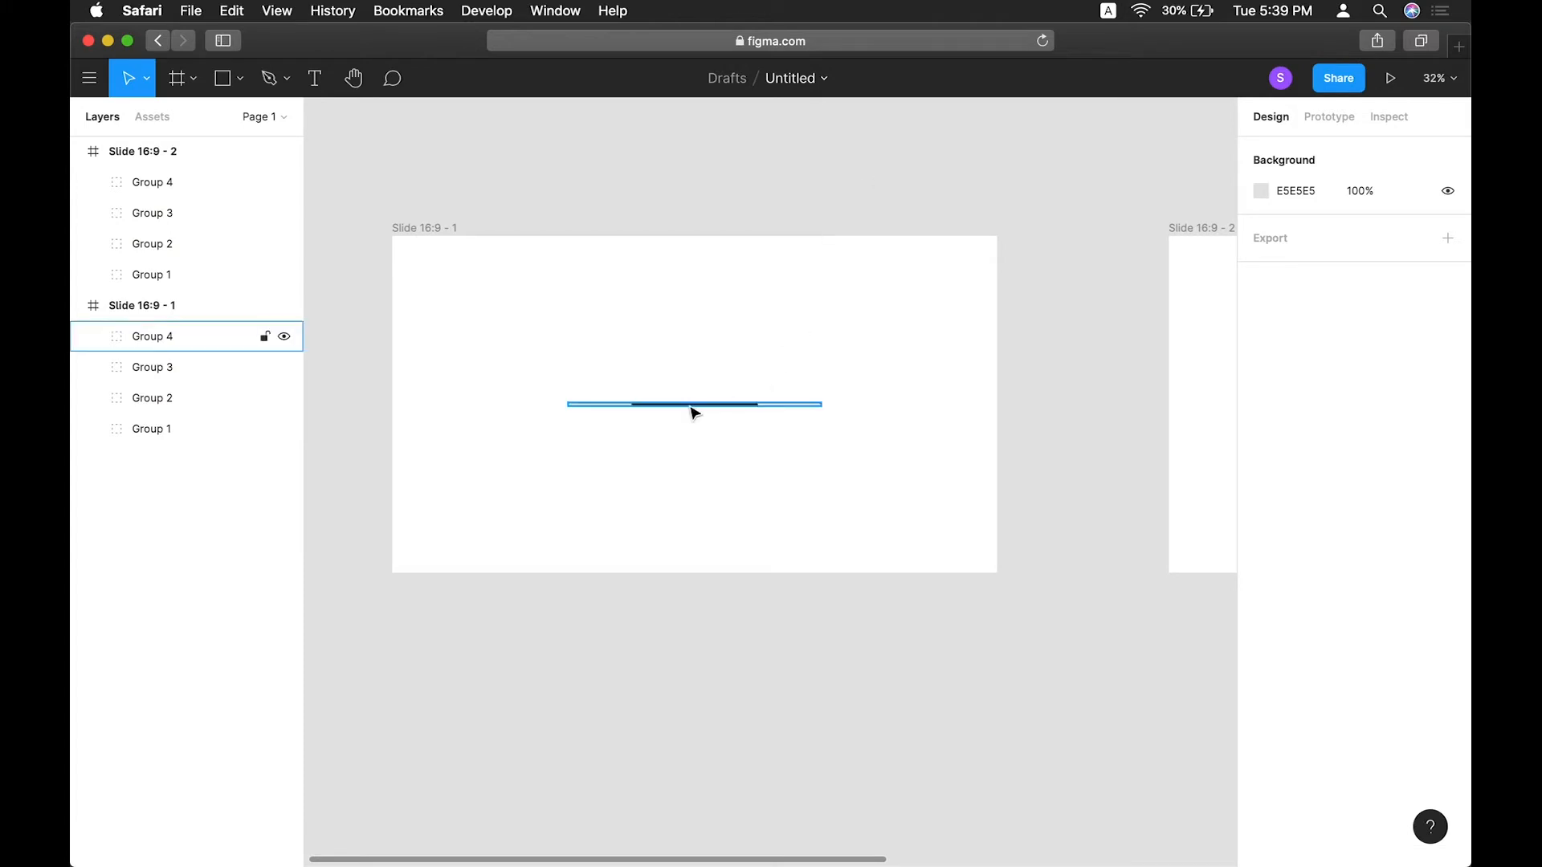
click(76, 405)
click(1298, 301)
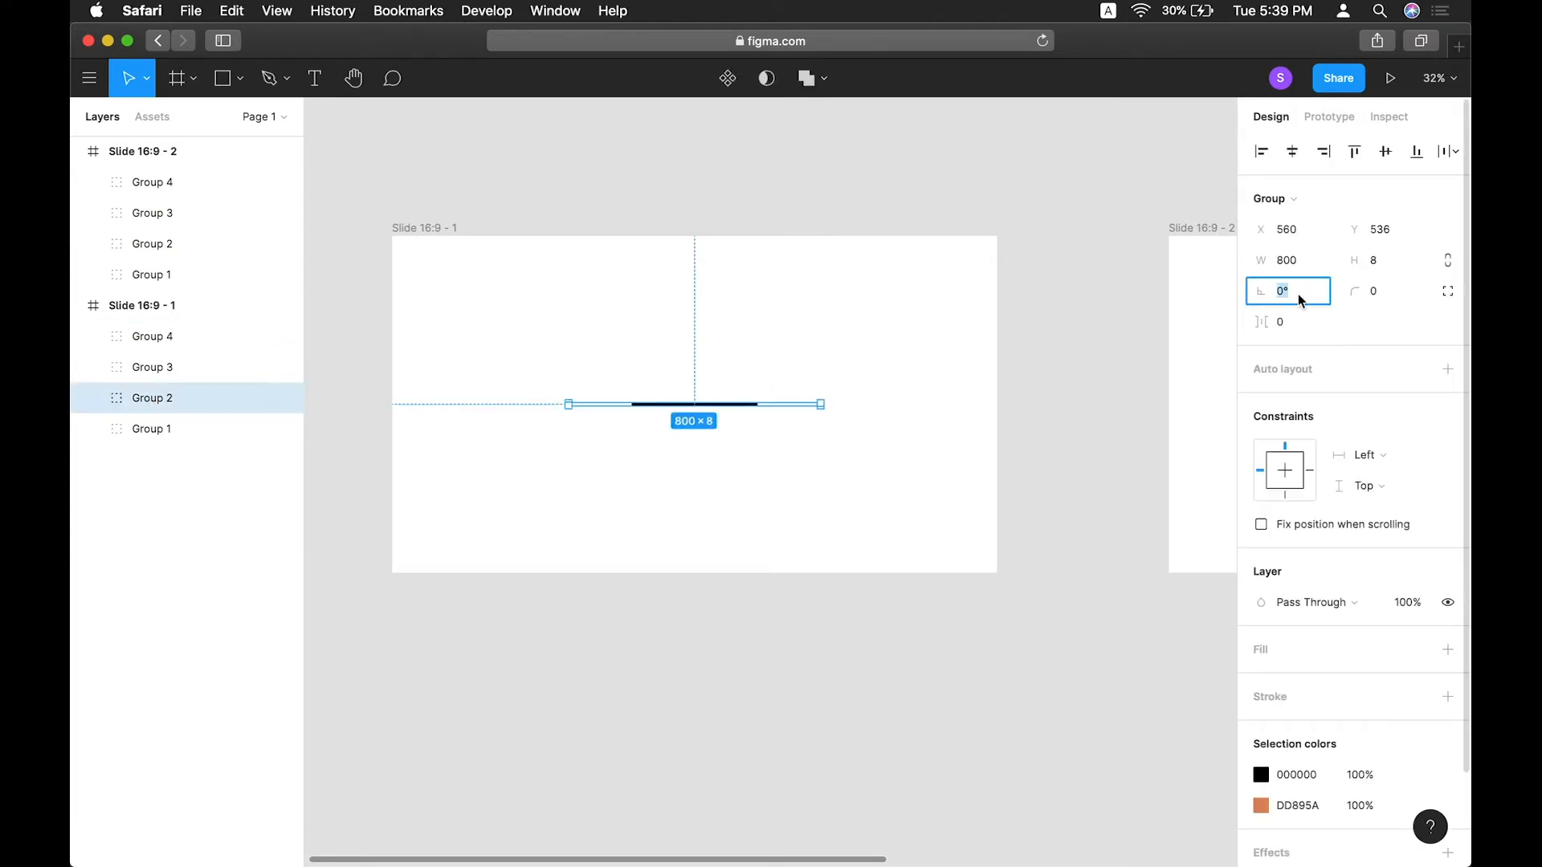
text(45)
key(Return)
Rotate Group 3 on the first slide to 90°.
click(164, 375)
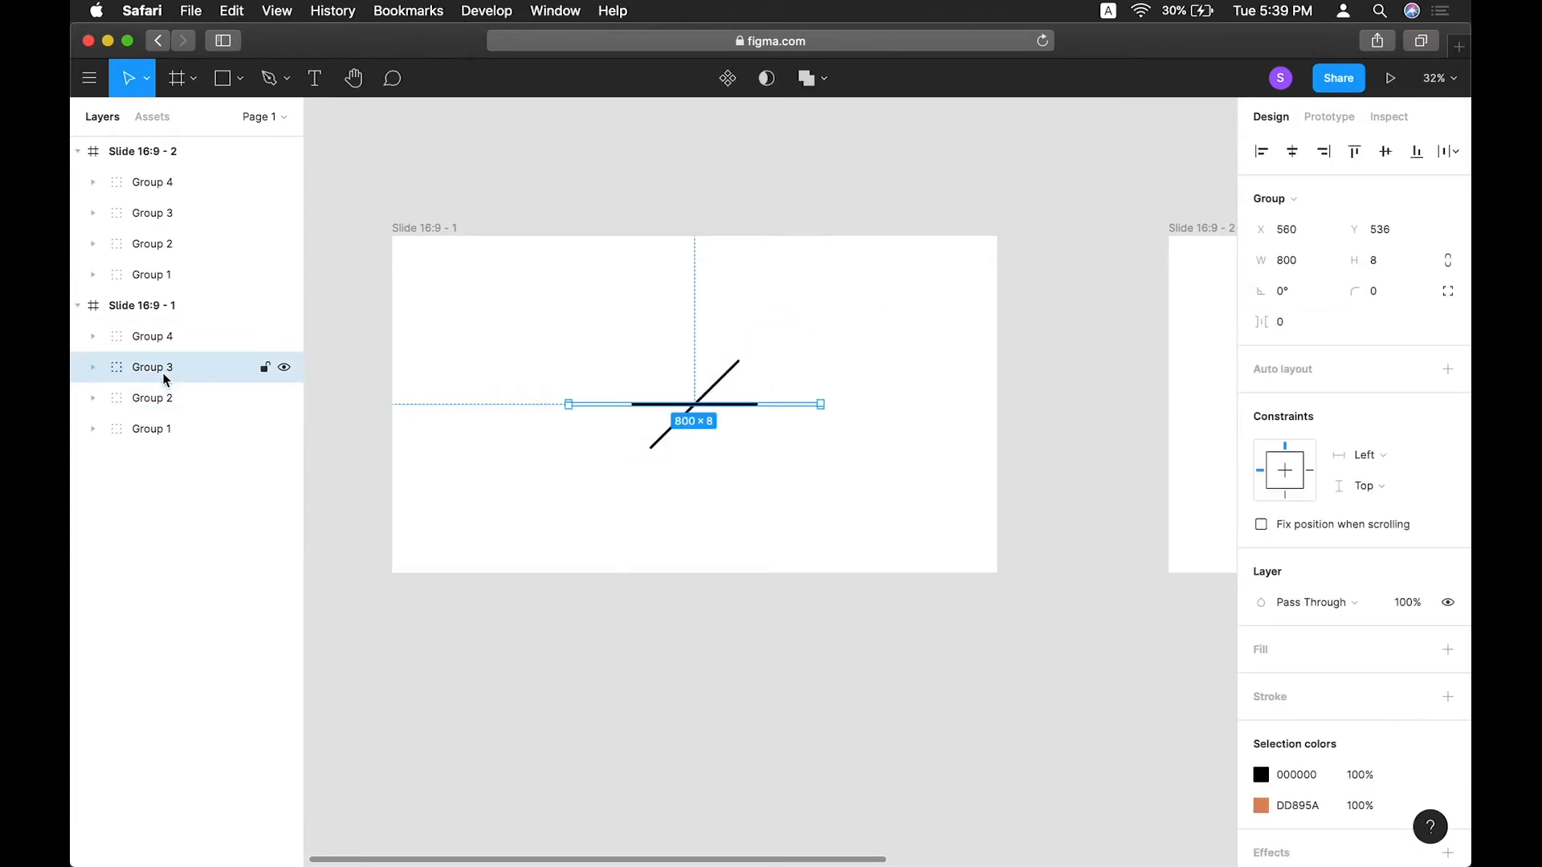
click(1304, 296)
text(90)
key(Tab)
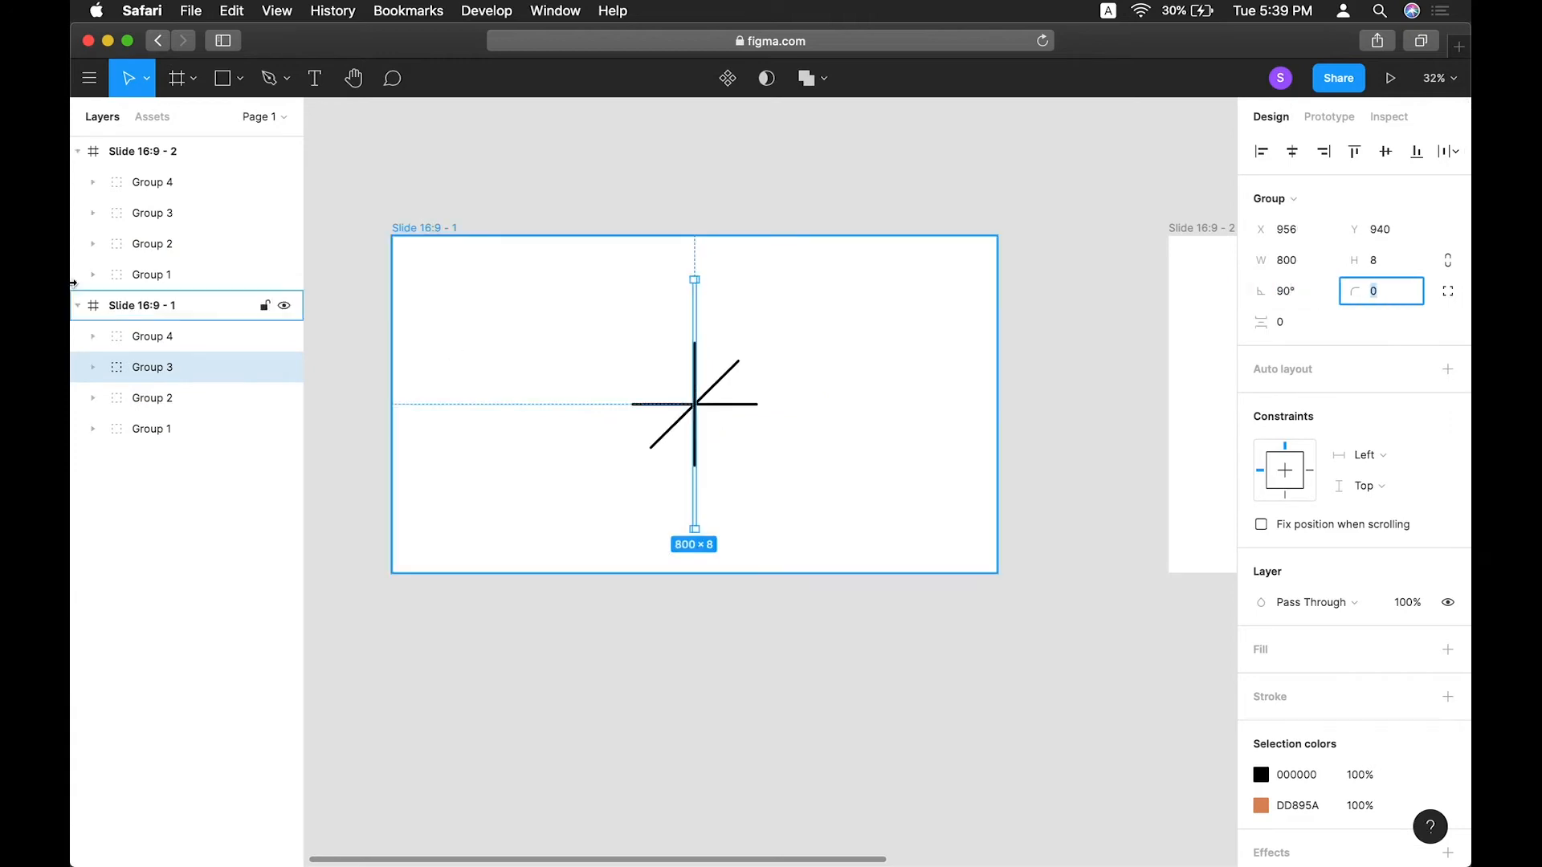
Rotate Group 4 on the first slide to 135°.
click(152, 337)
click(1289, 291)
text(135)
key(Return)
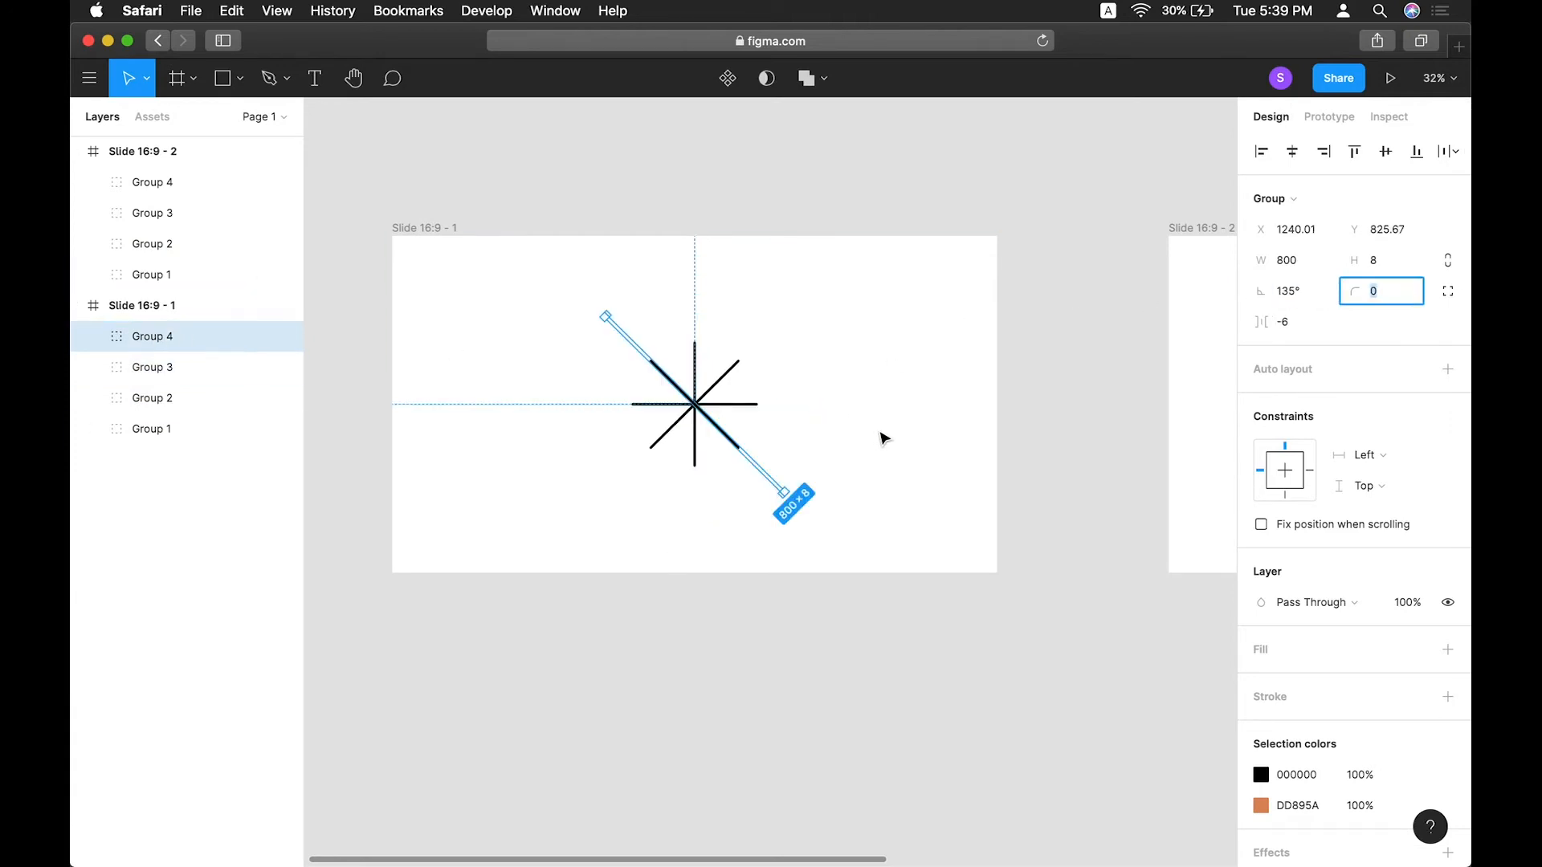
Create a prototype connection from the first slide to the second slide.
click(517, 297)
drag(527, 280, 877, 537)
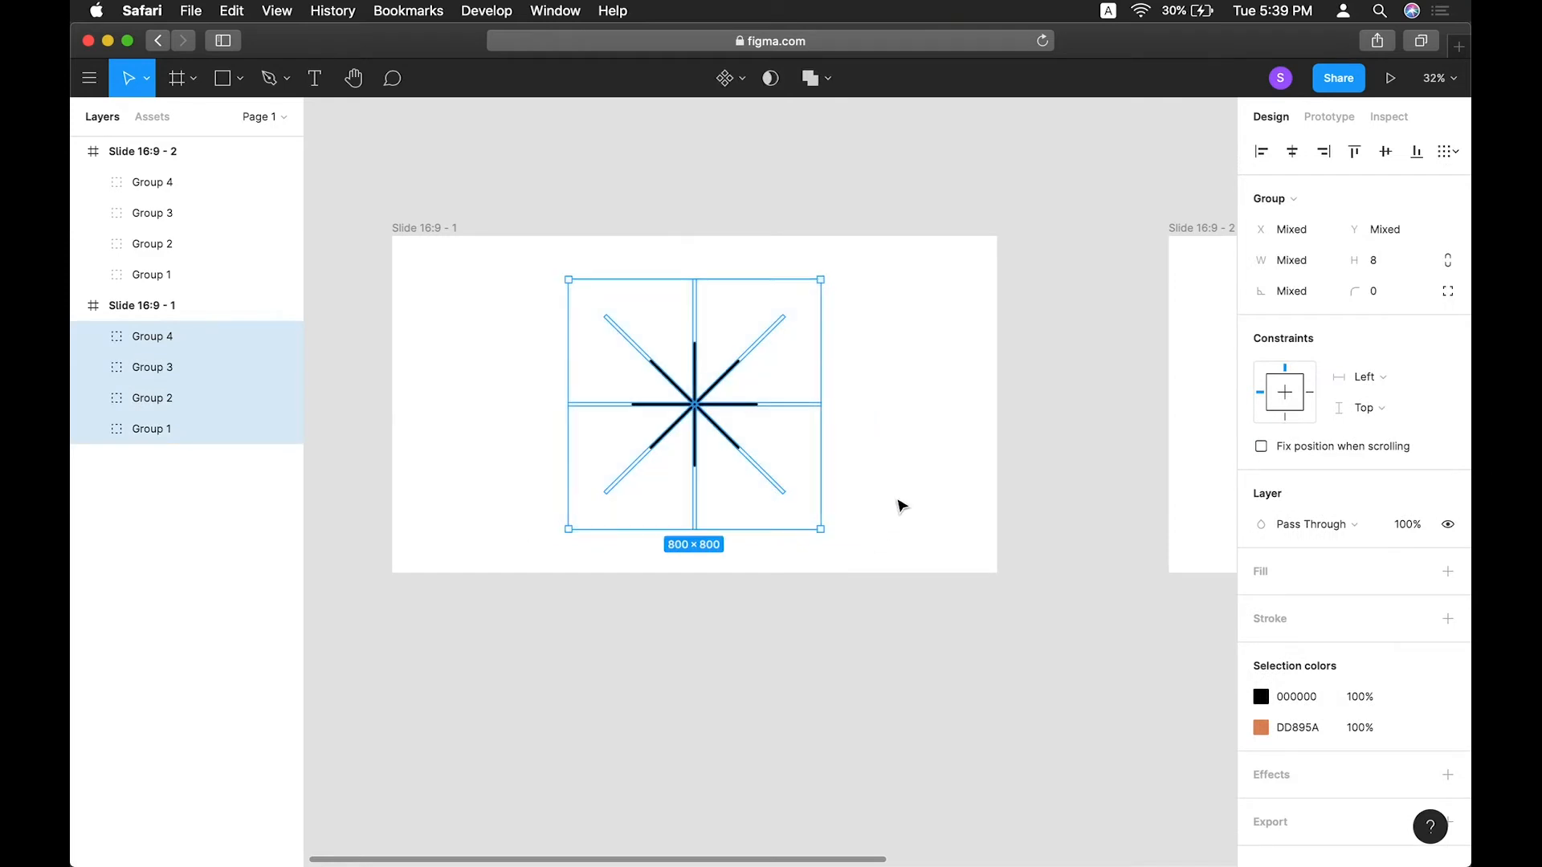
click(901, 504)
key(shift+1)
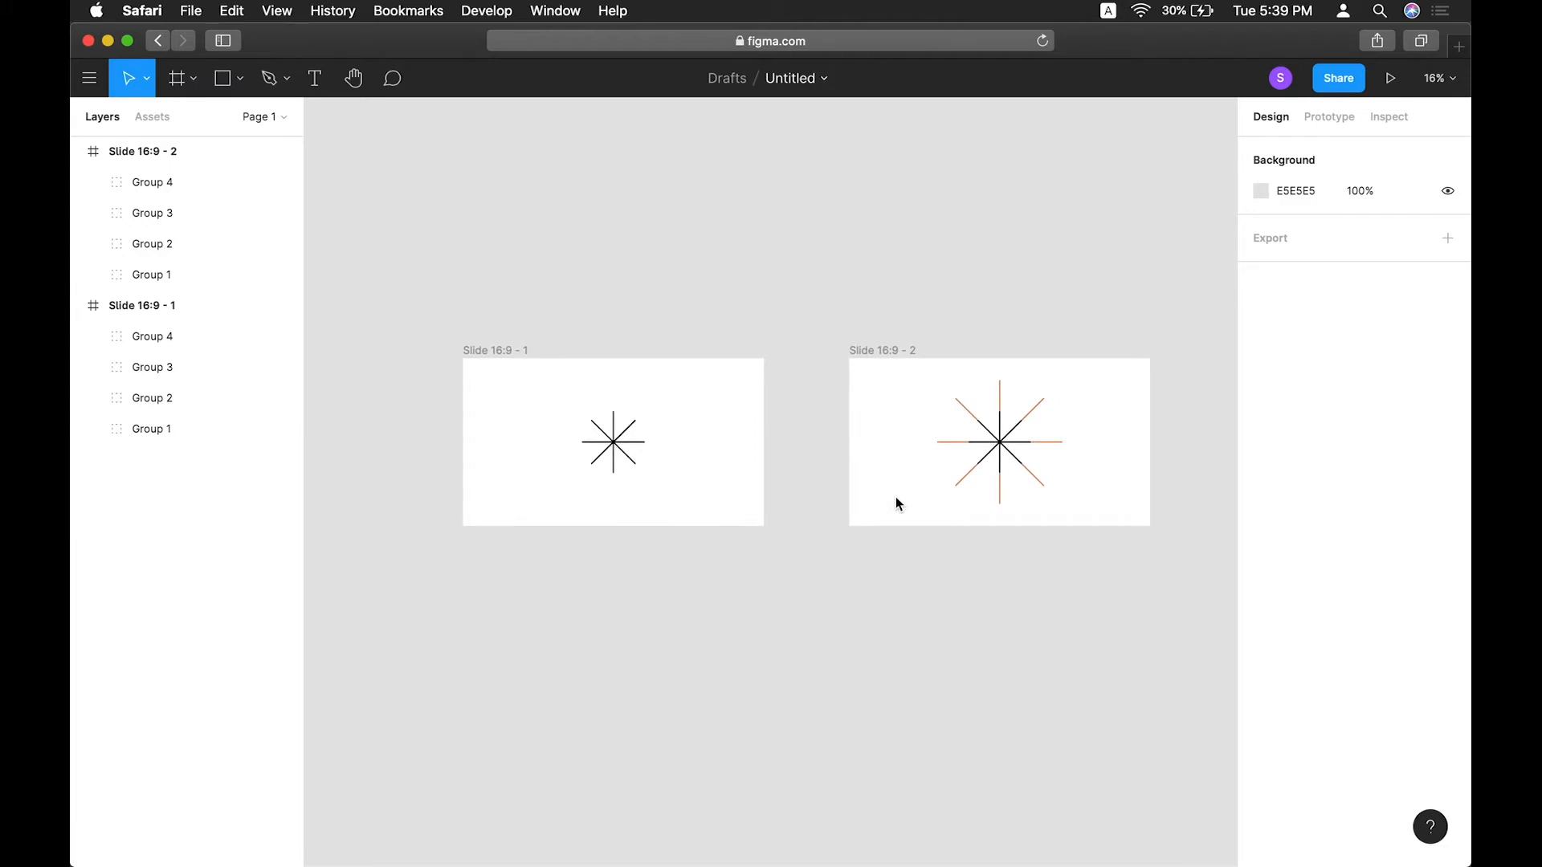
click(1346, 118)
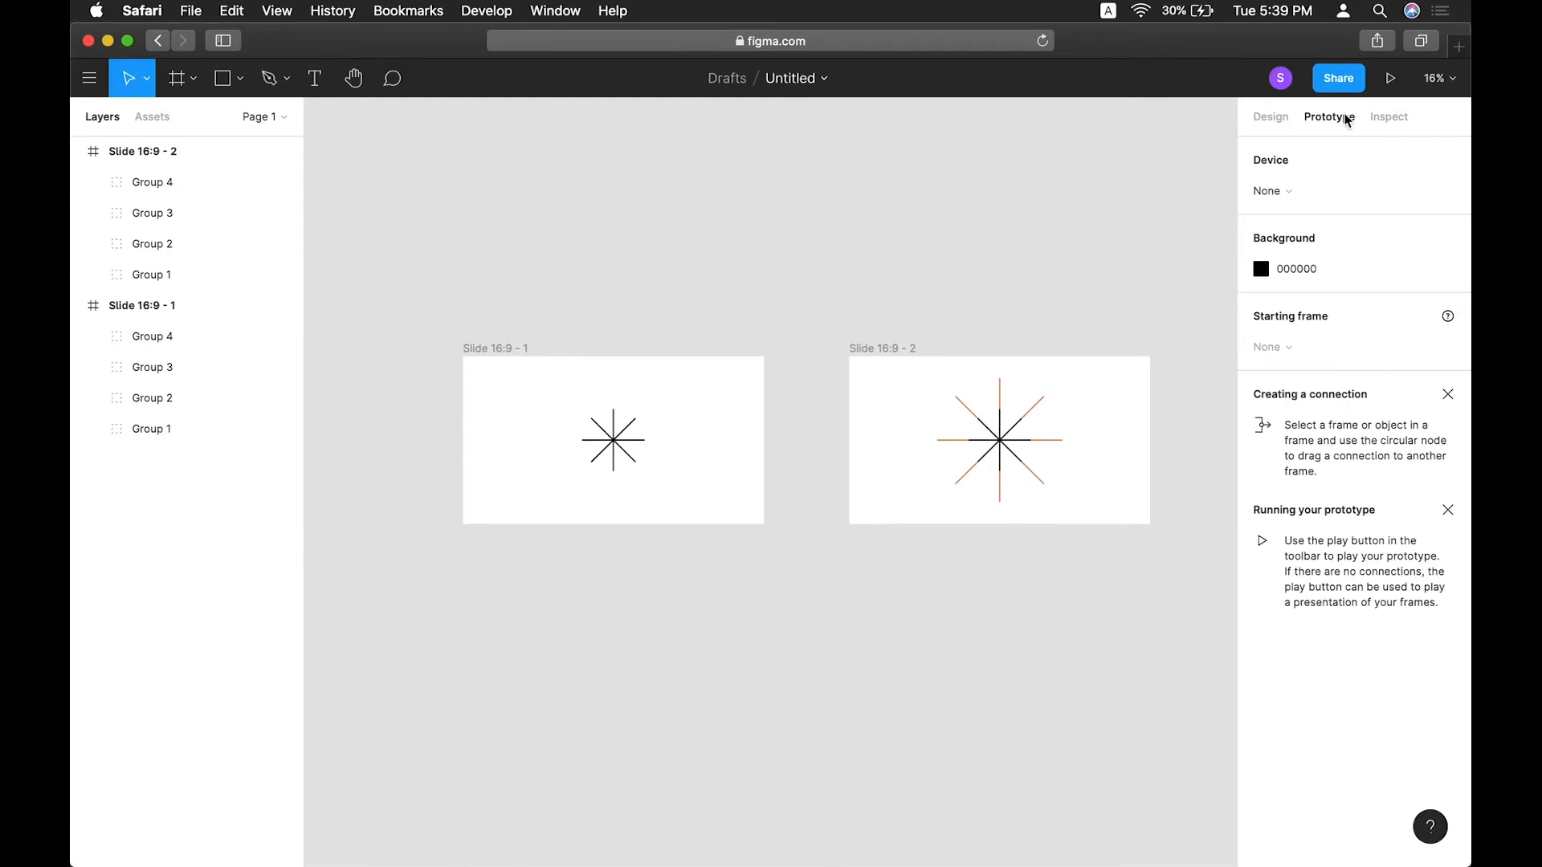
click(498, 347)
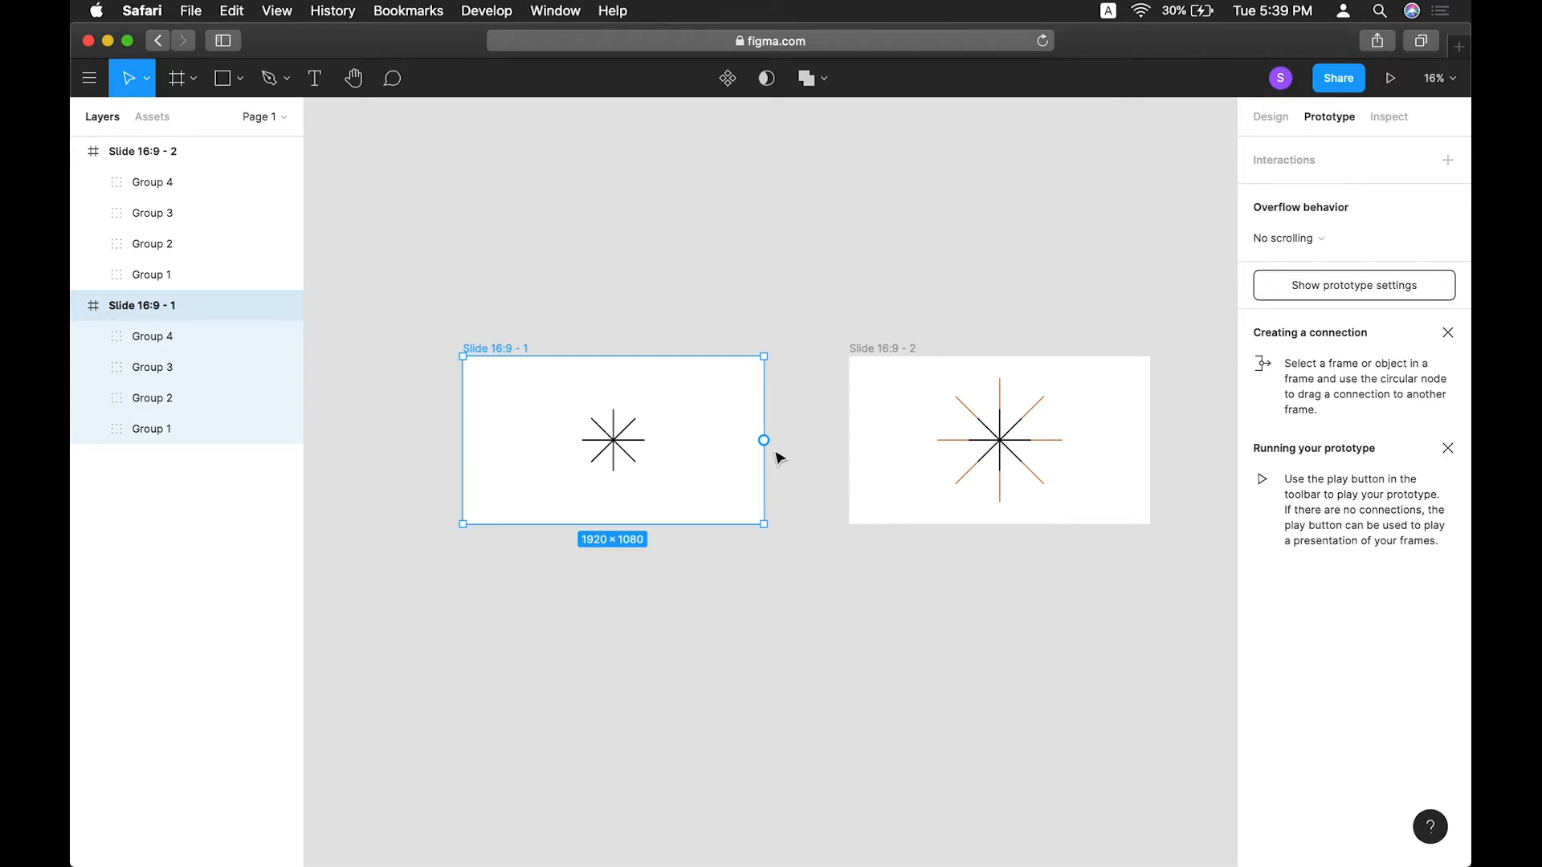
drag(763, 440, 892, 440)
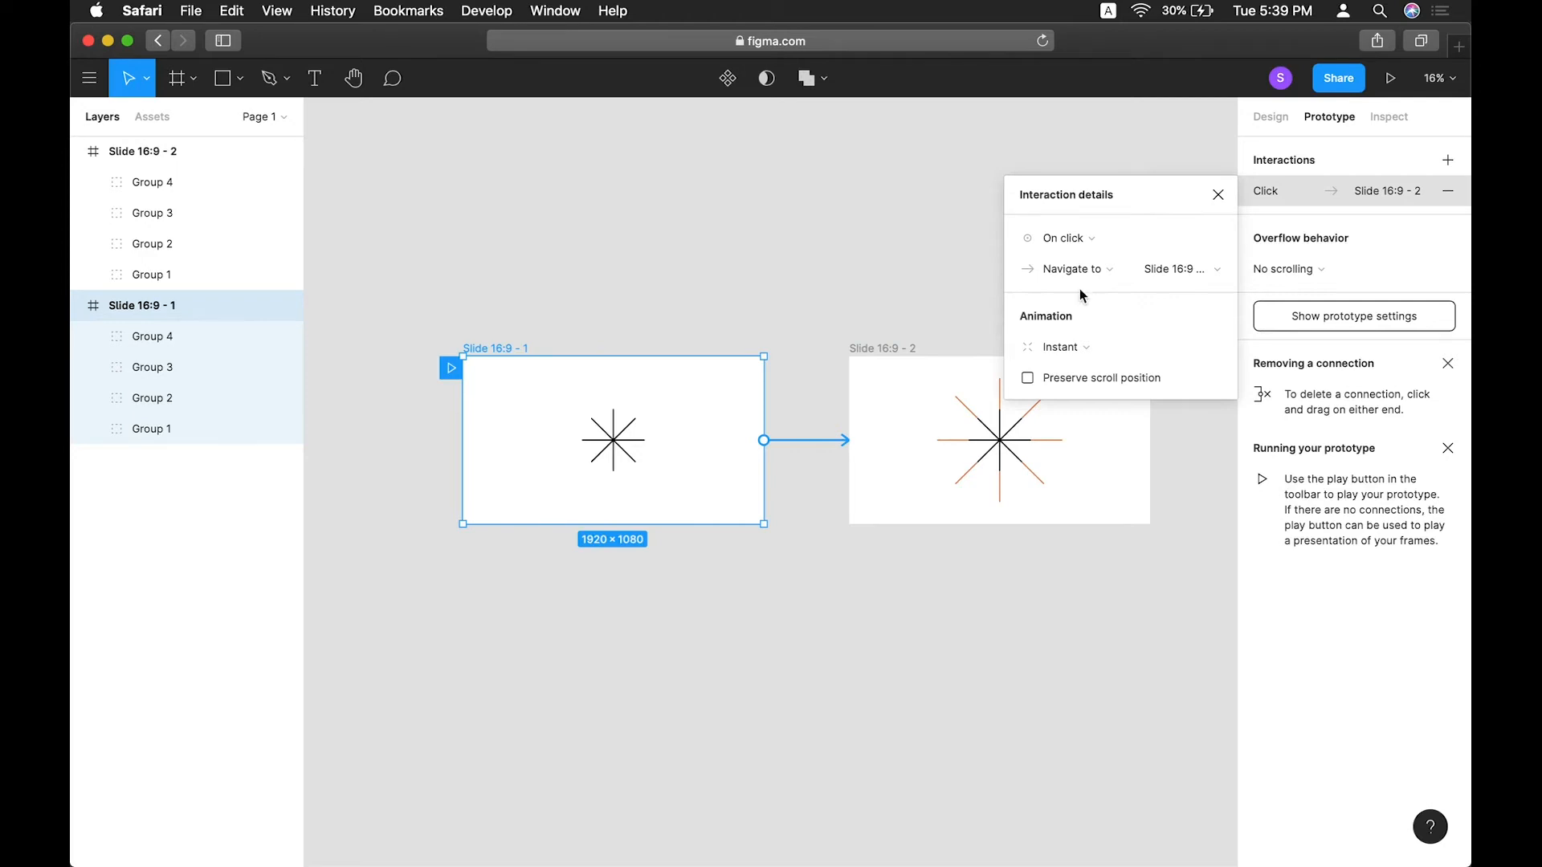
Set the interaction's animation to Smart animate with Ease In And Out easing.
click(1106, 269)
click(1158, 180)
click(1170, 268)
click(1190, 239)
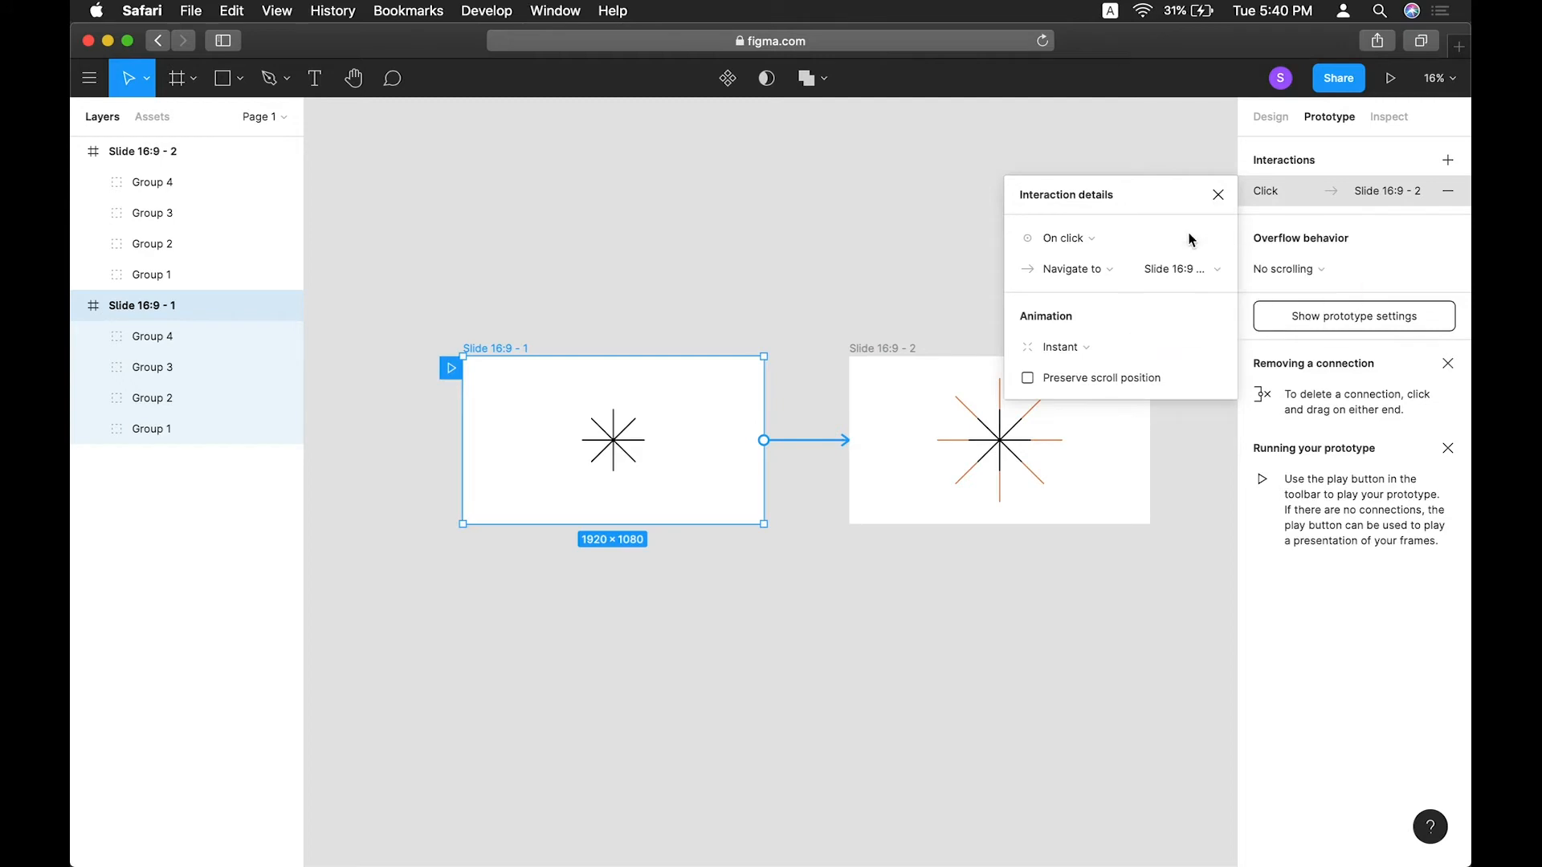
click(1078, 354)
click(1119, 393)
click(1085, 380)
click(1088, 401)
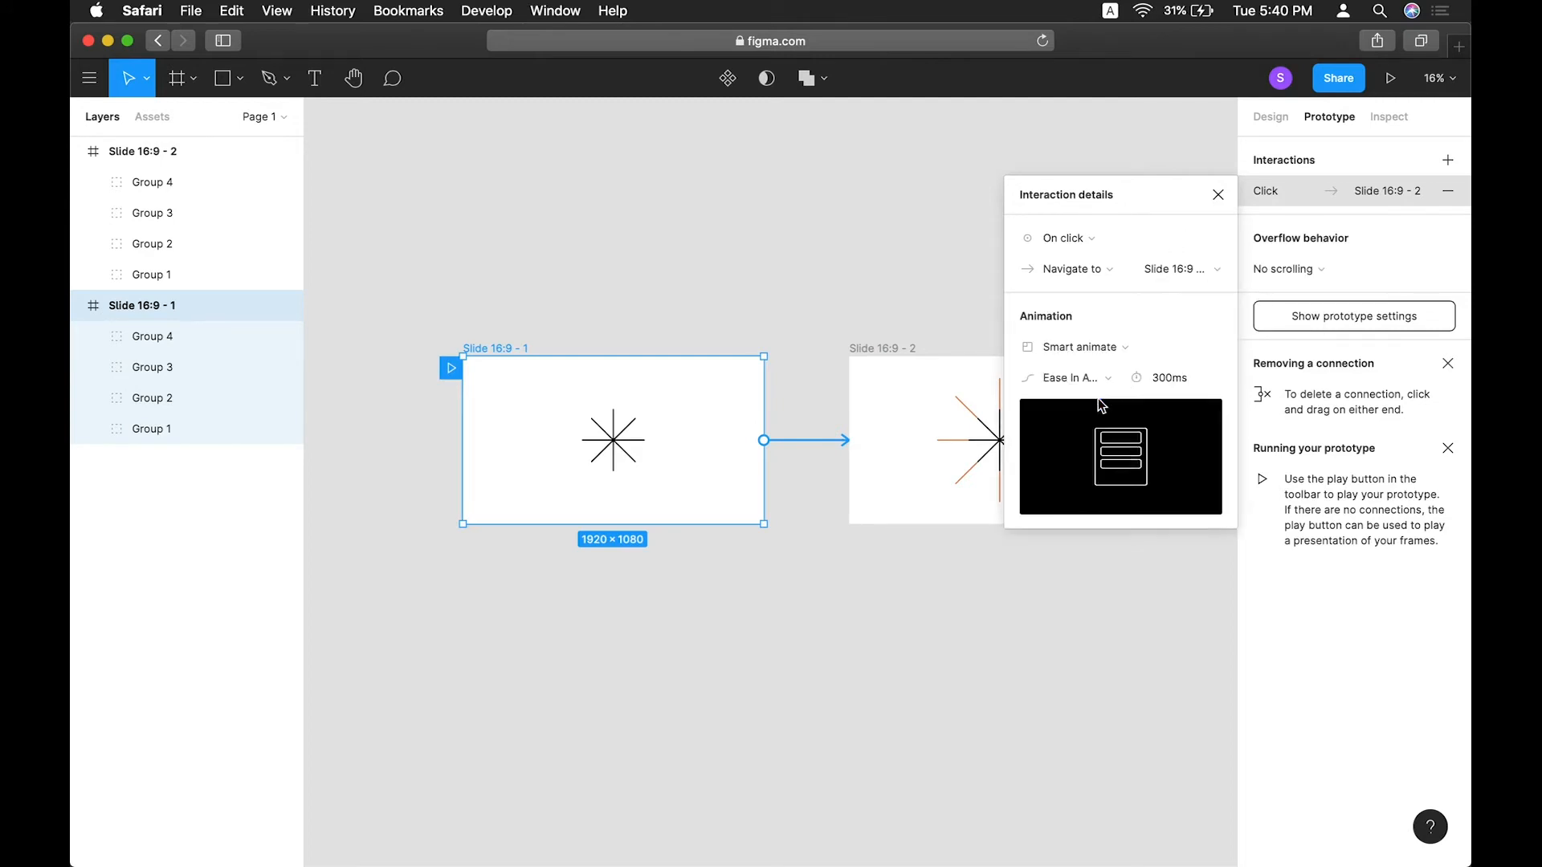
click(1218, 194)
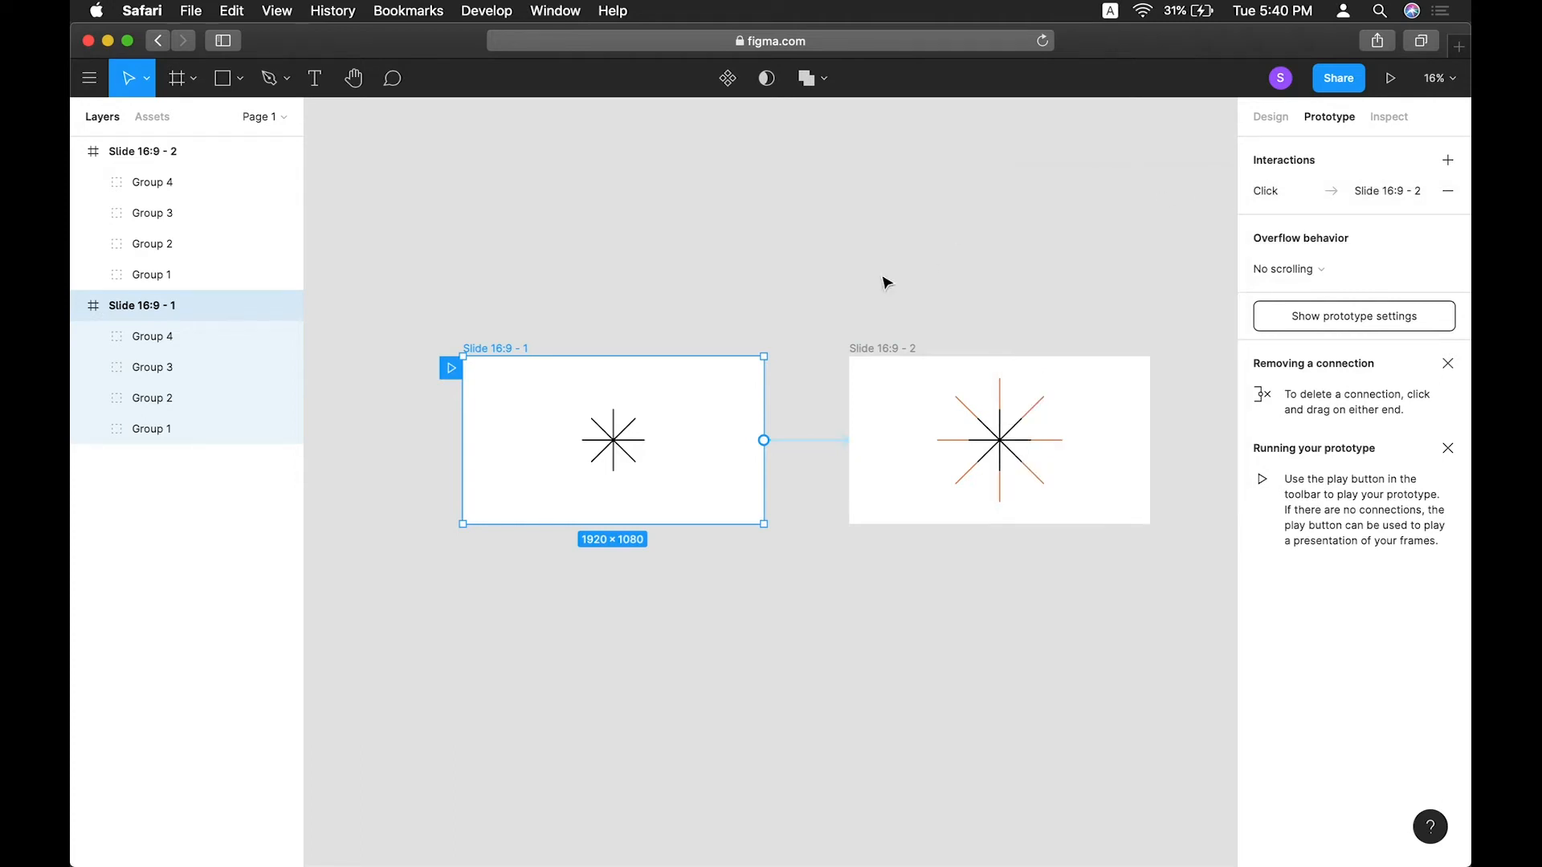
Play the prototype presentation and close it.
click(1390, 77)
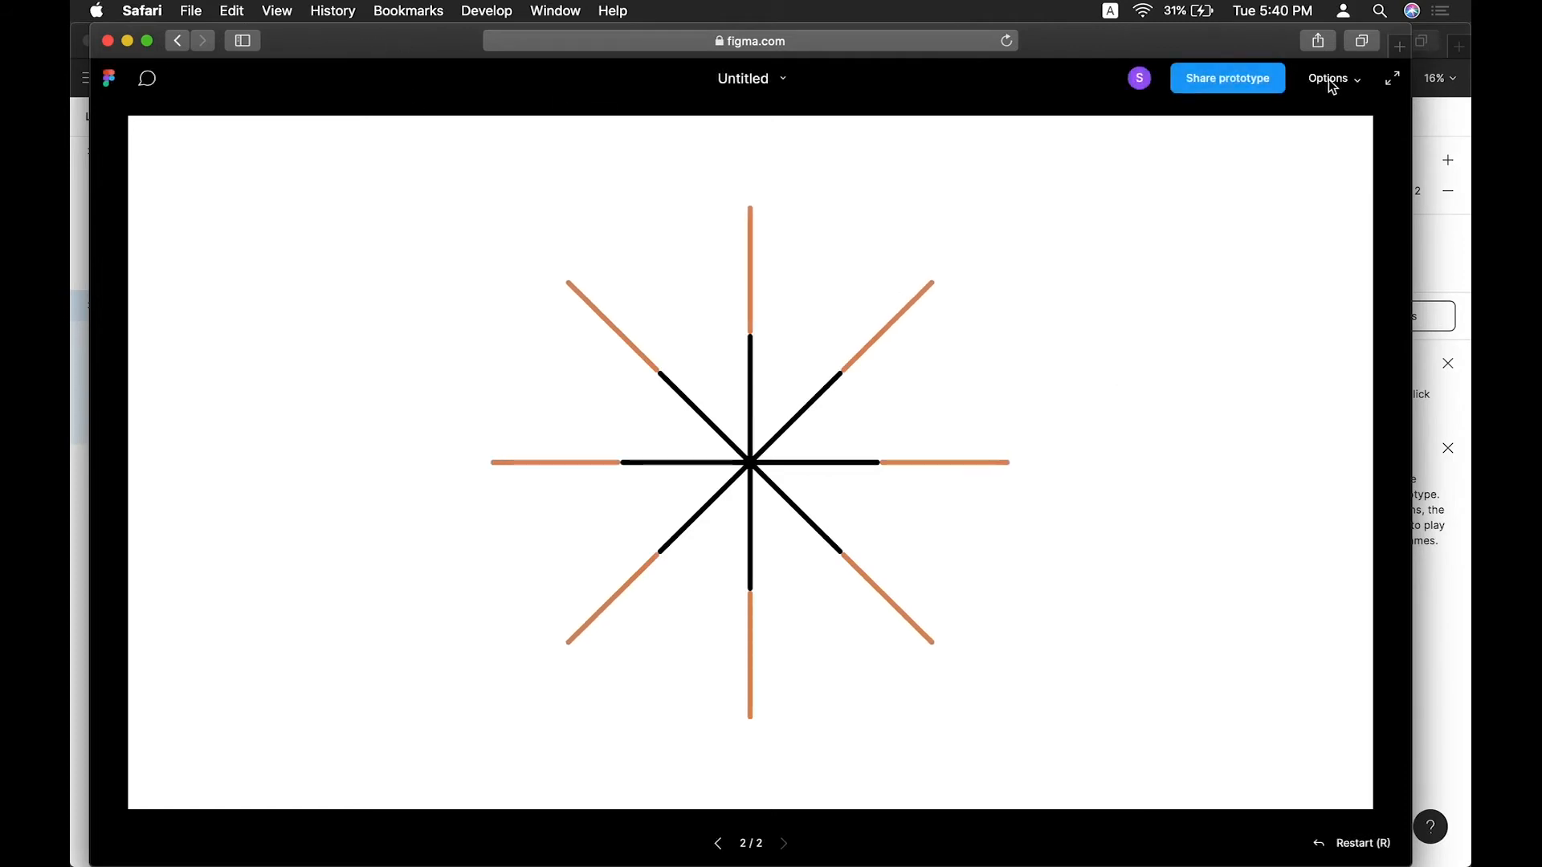
click(109, 44)
click(816, 323)
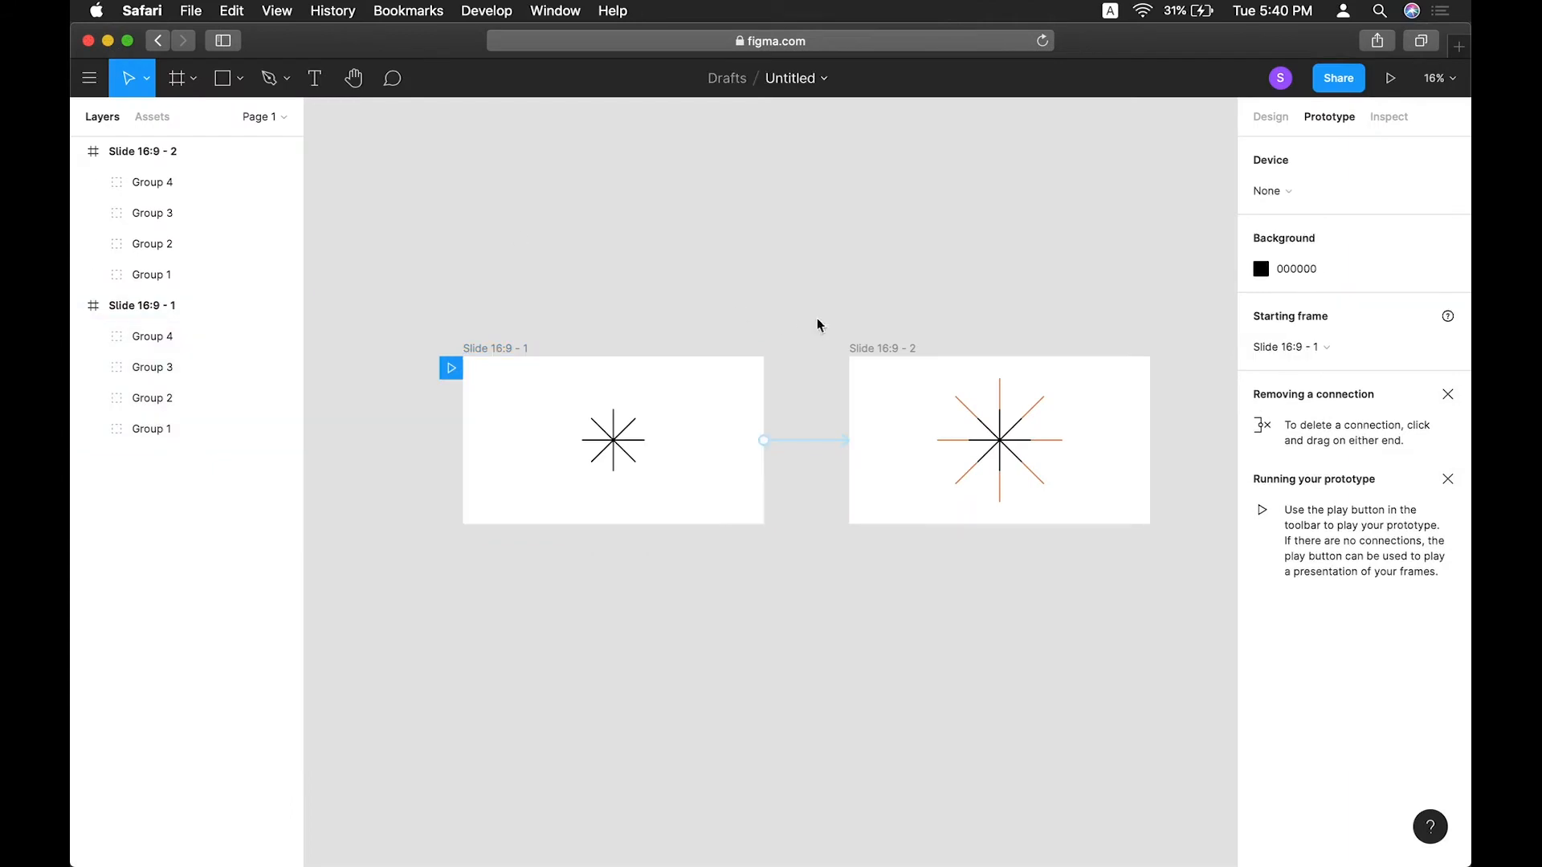
Change the interaction's trigger to After delay and preview the prototype again.
click(818, 442)
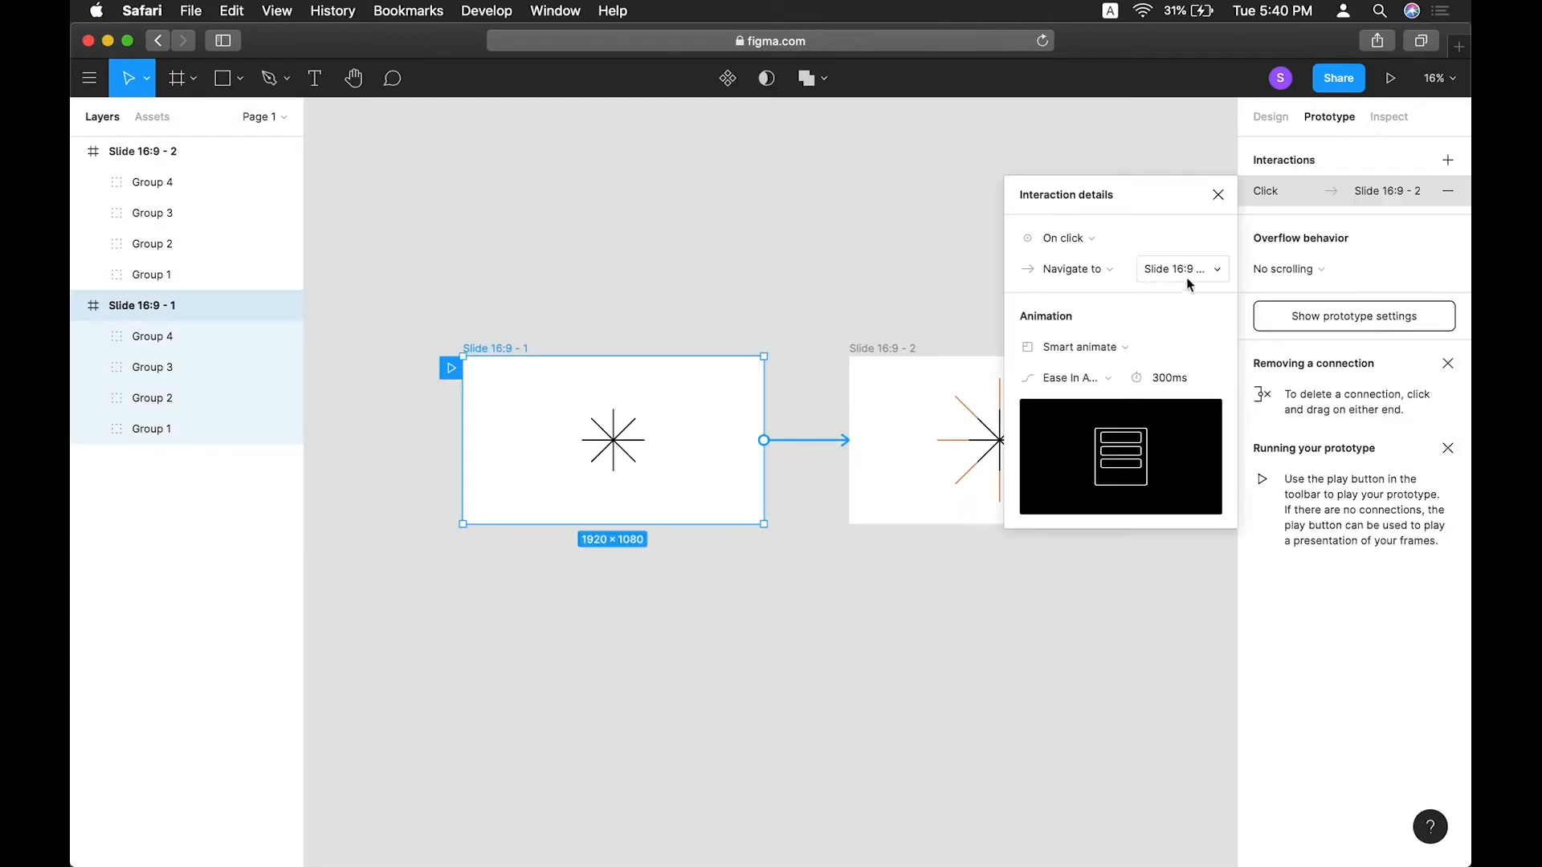
click(1093, 239)
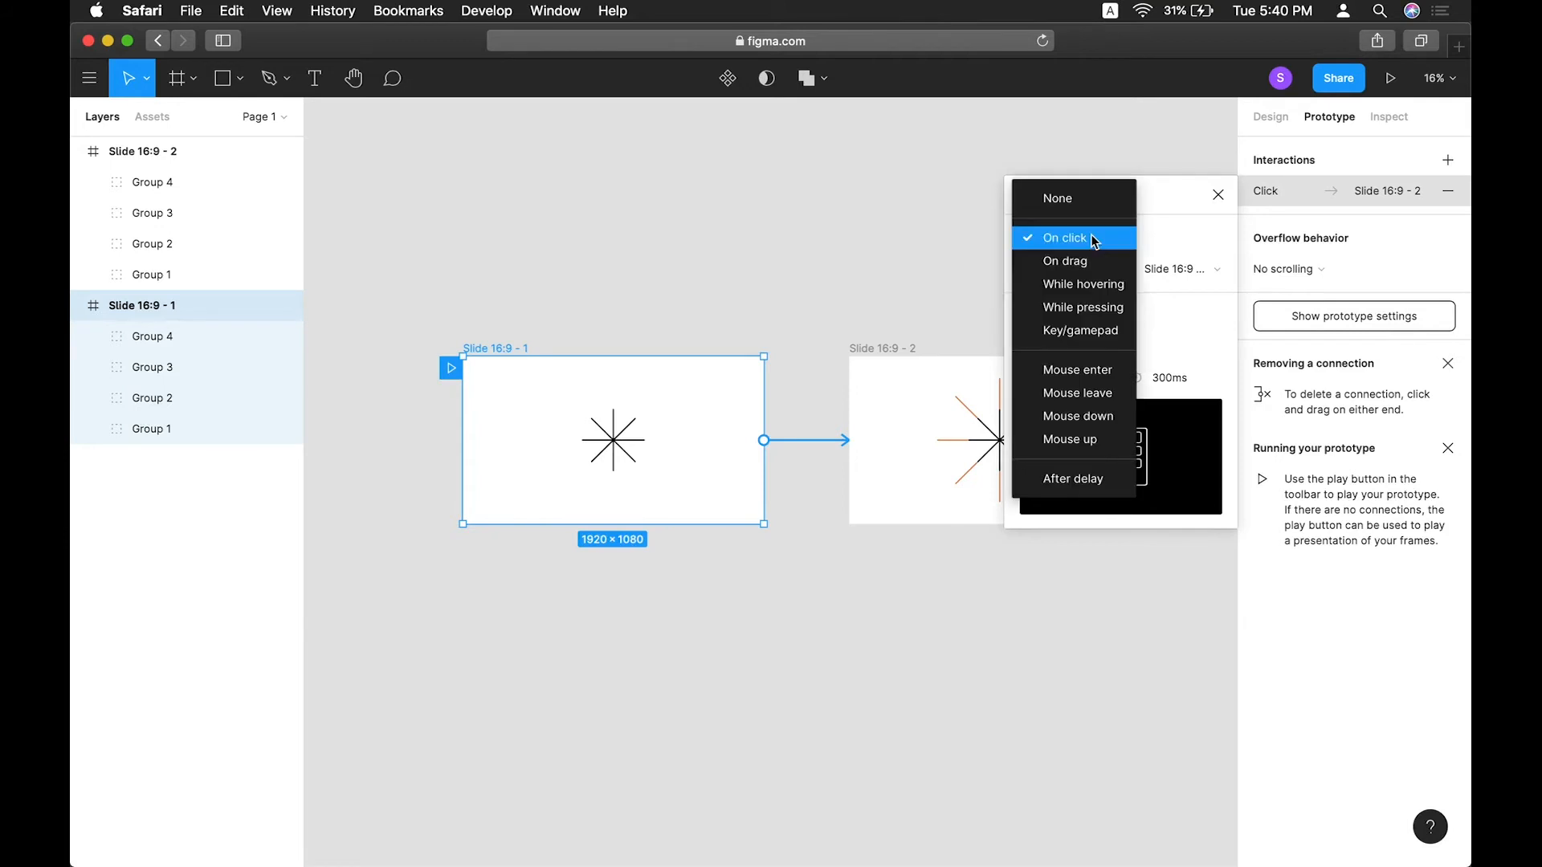
click(1076, 478)
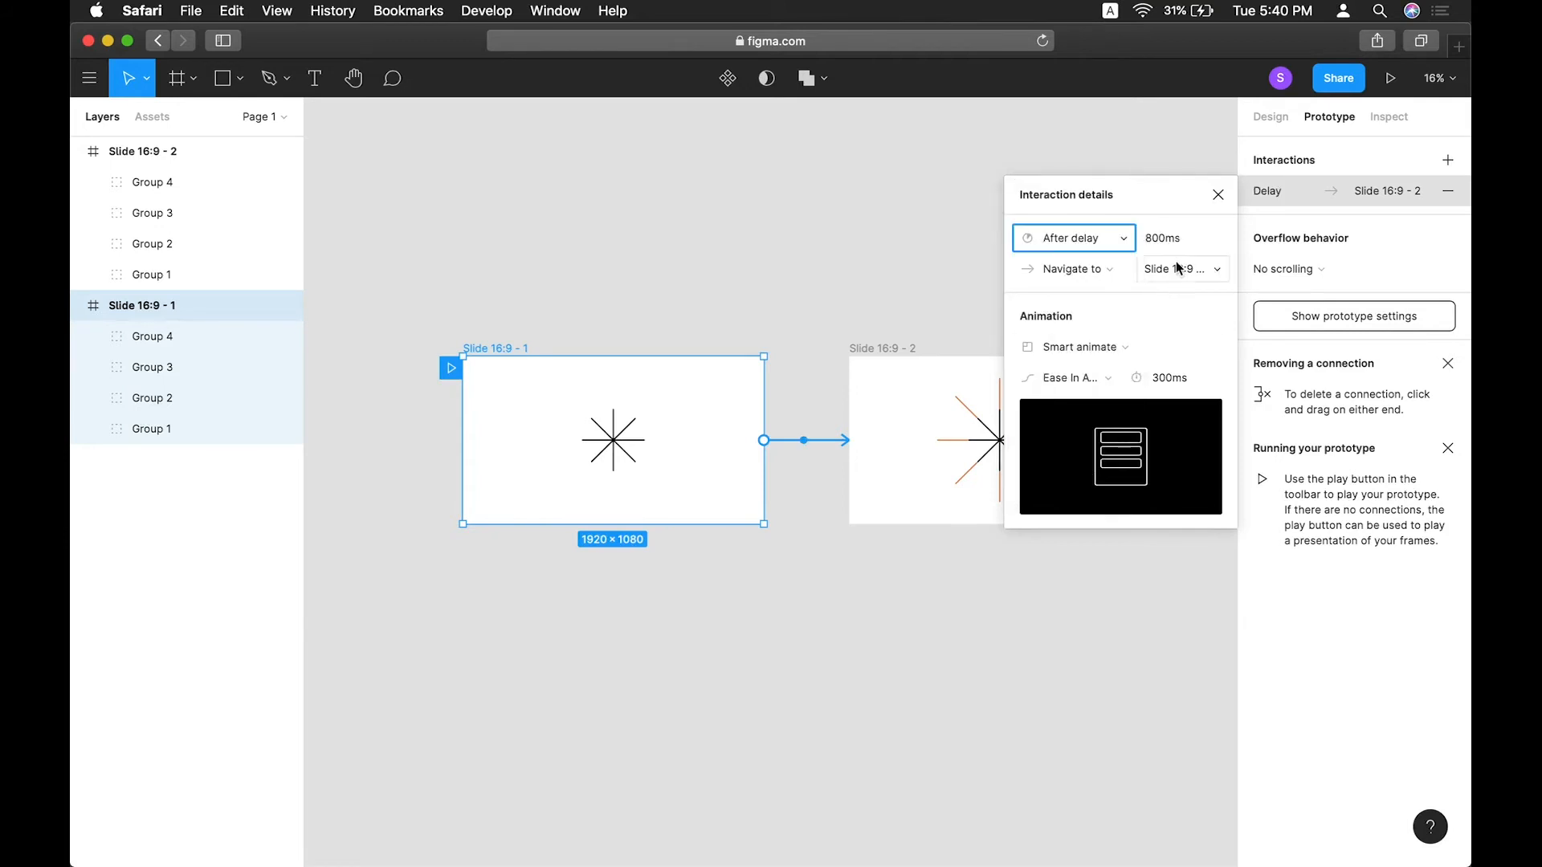
click(1217, 194)
click(1375, 92)
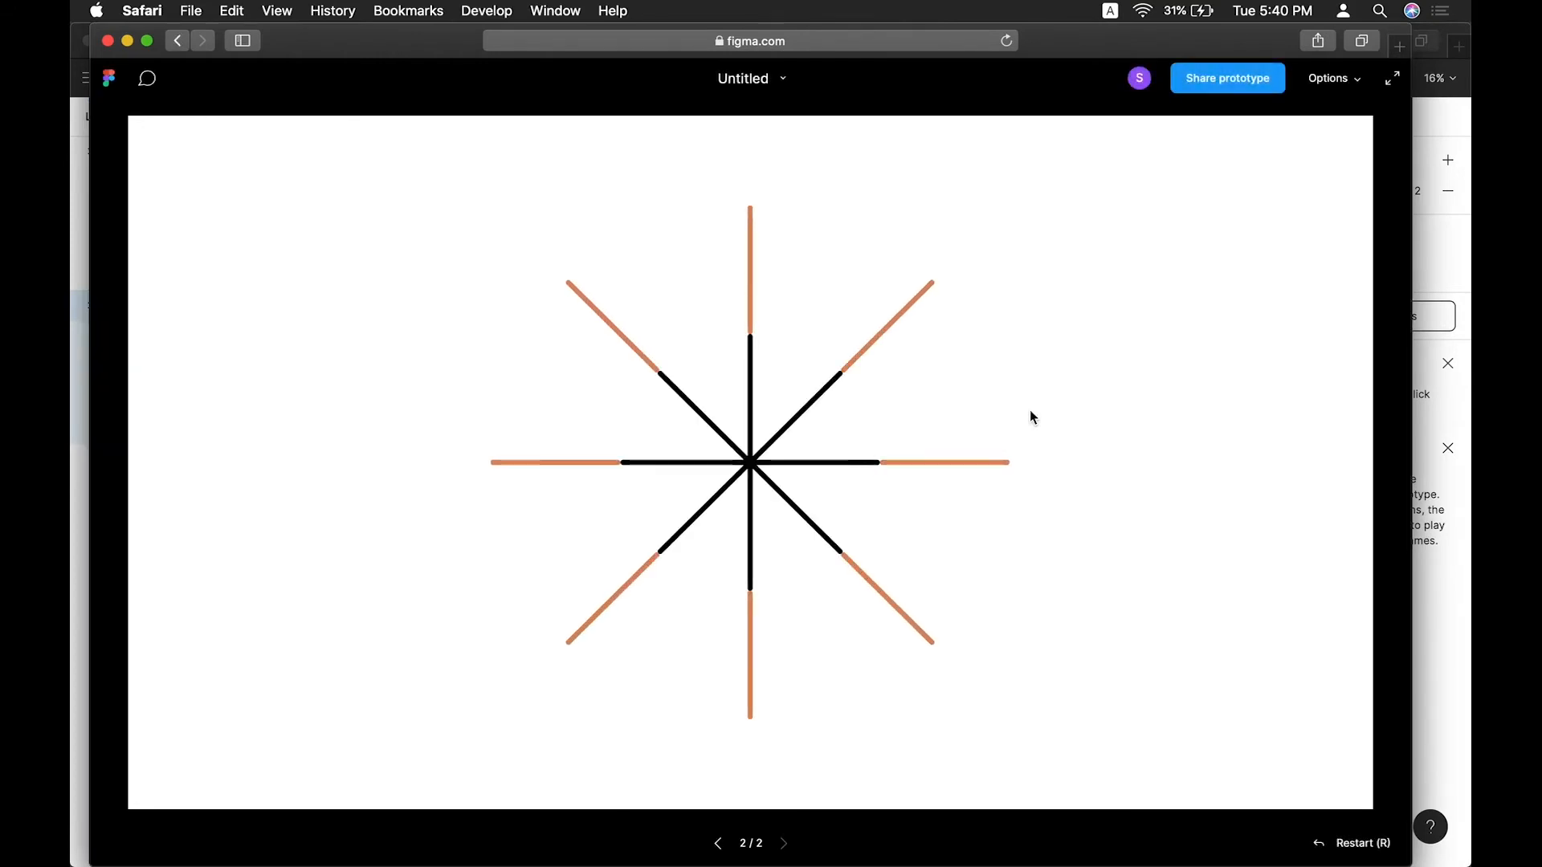
click(108, 40)
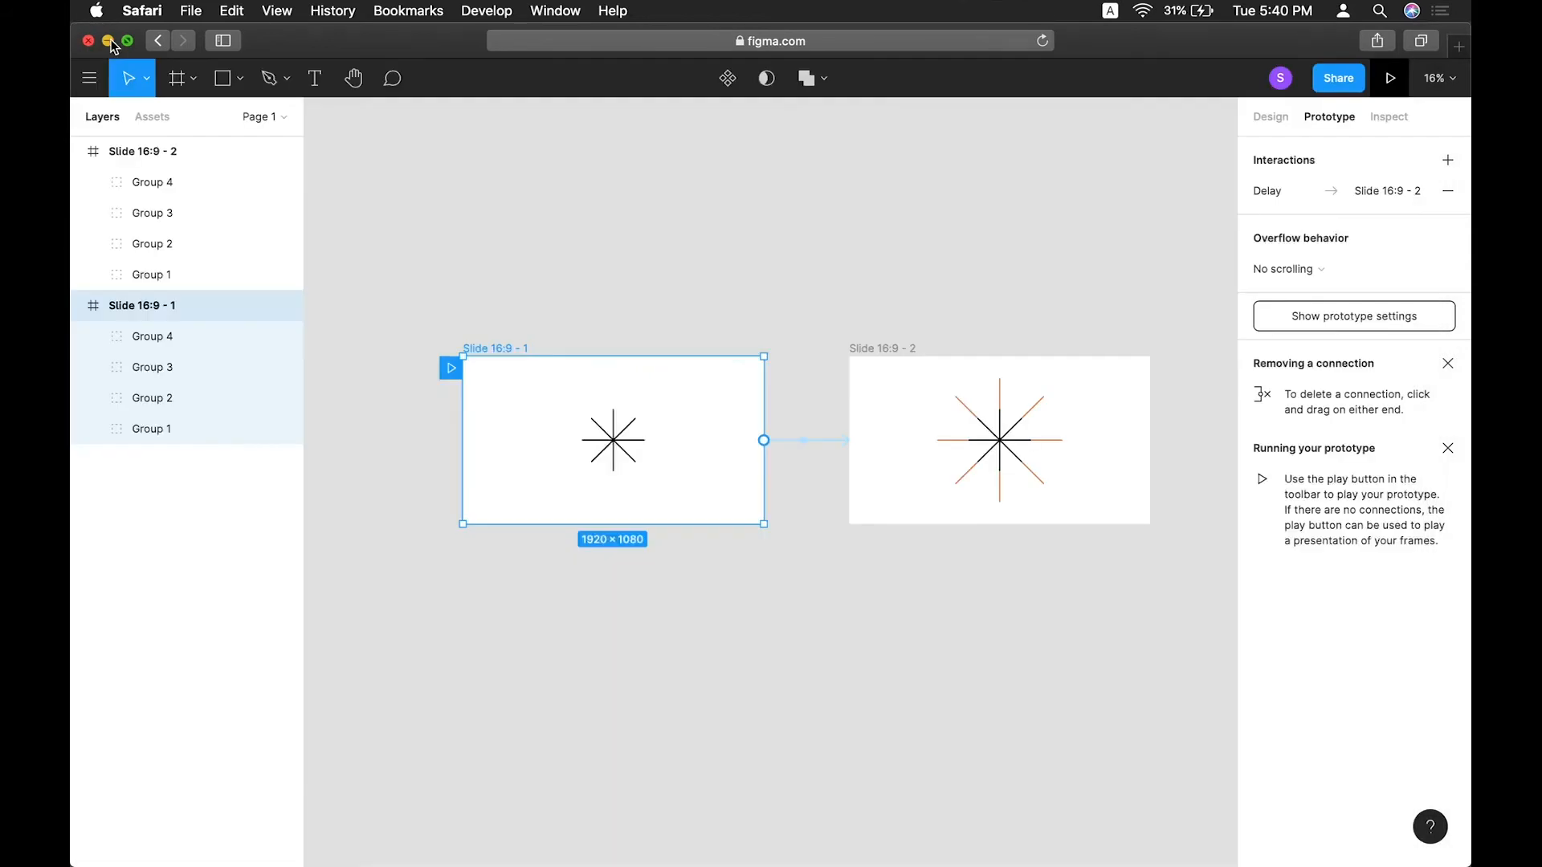
Duplicate the second slide to create a third slide beside it.
click(760, 320)
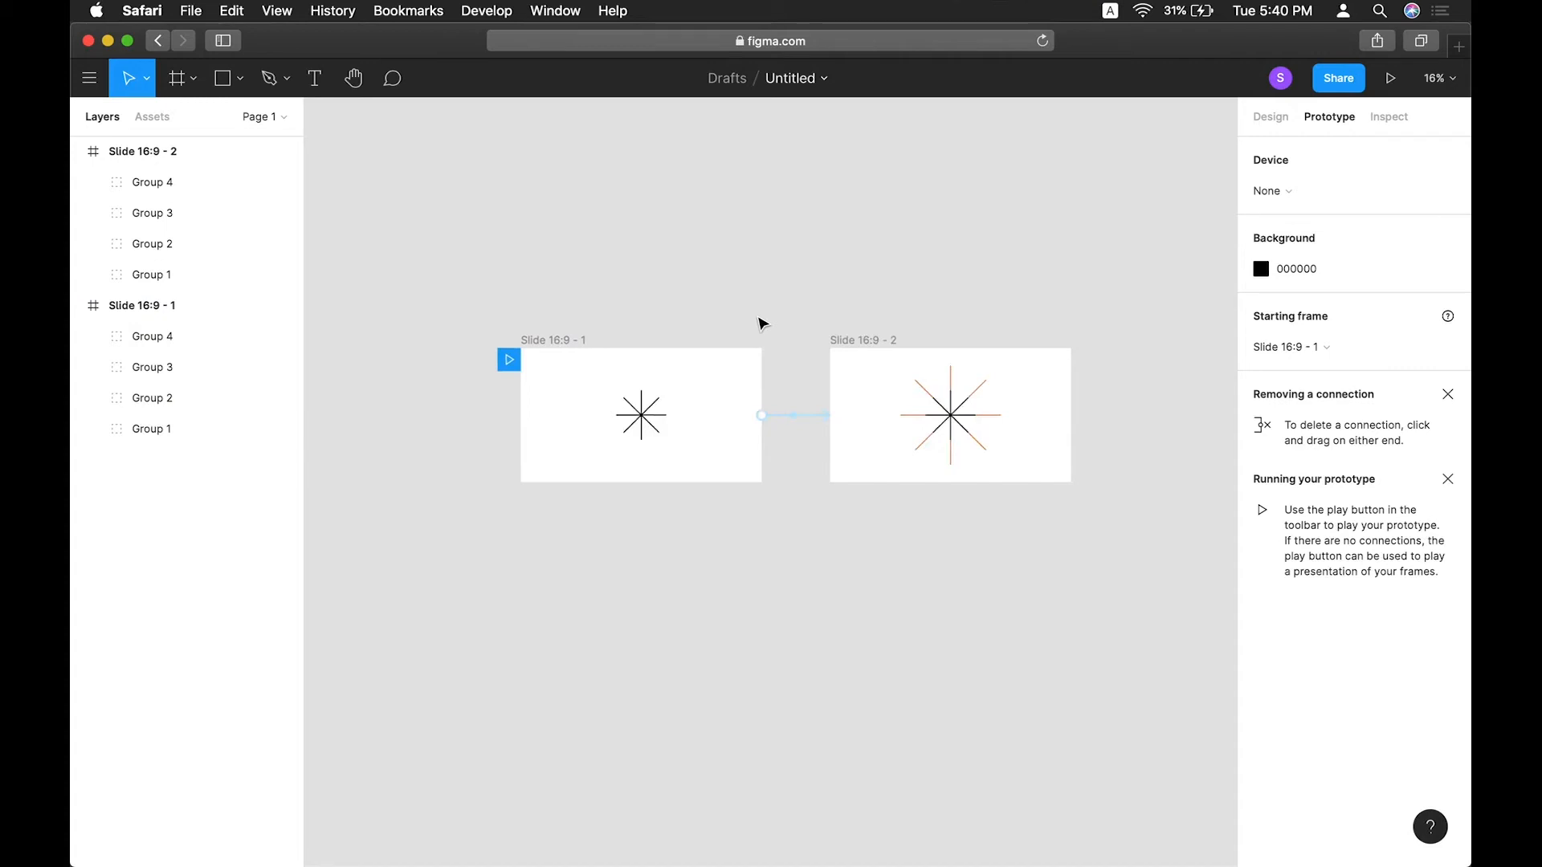
scroll(759, 318, down, 5)
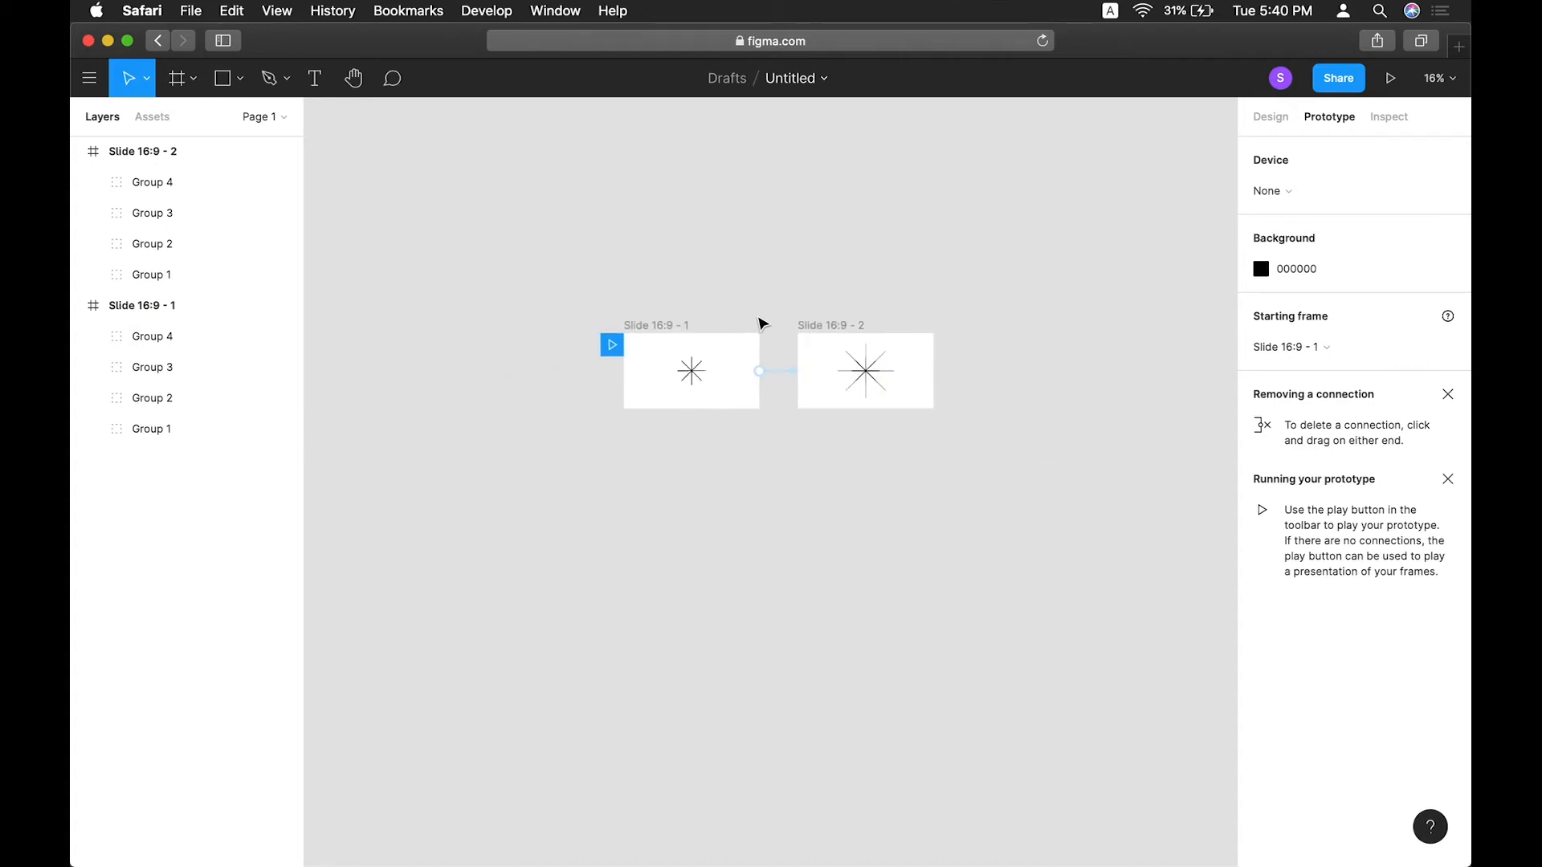
scroll(759, 318, right, 2)
scroll(762, 318, up, 5)
click(691, 324)
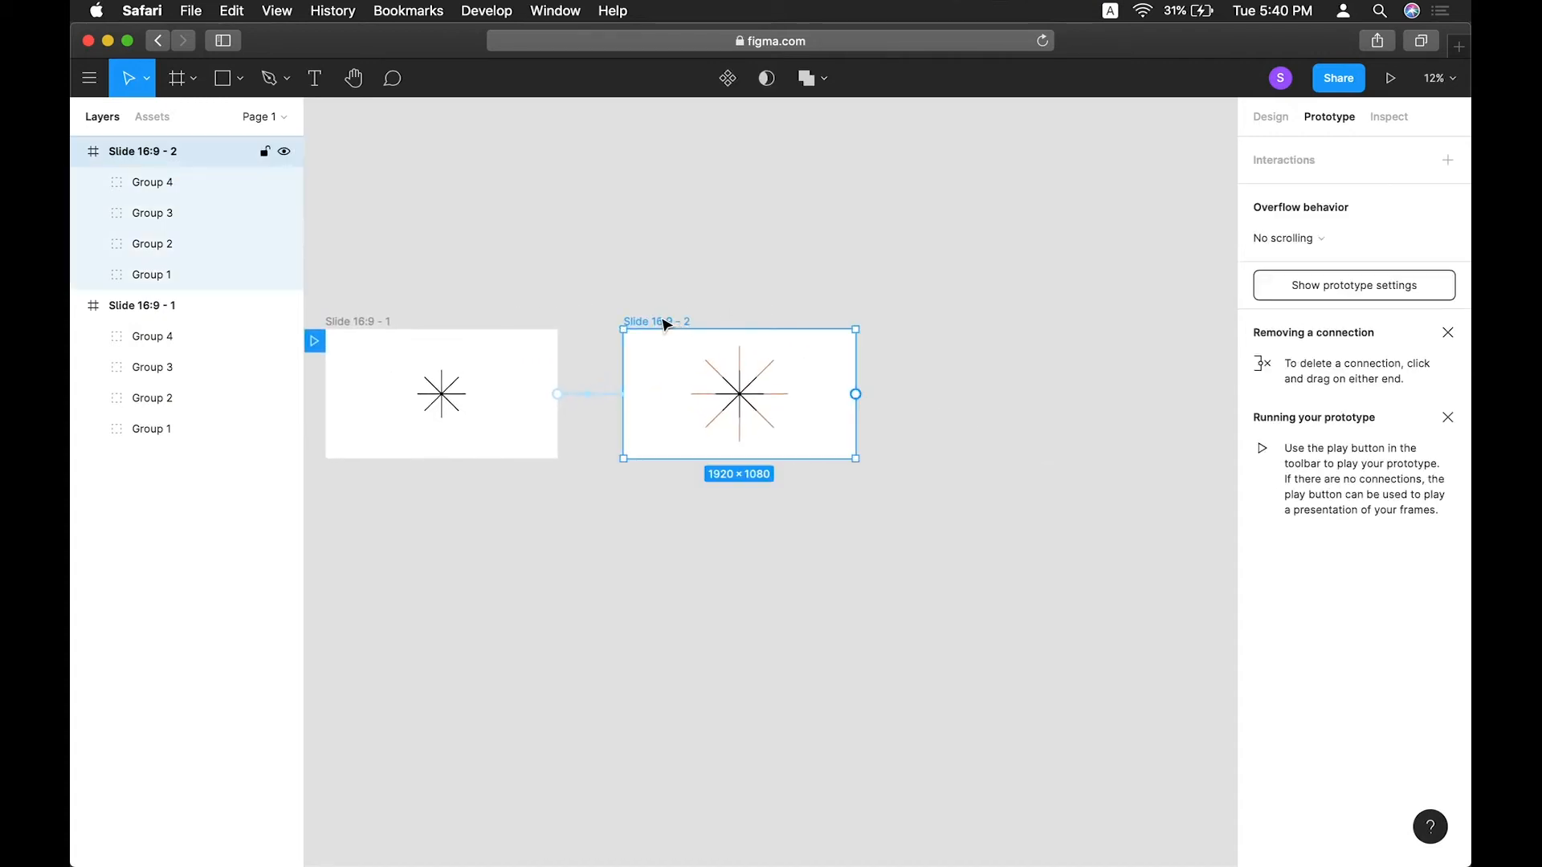
drag(662, 320, 939, 330)
click(1097, 237)
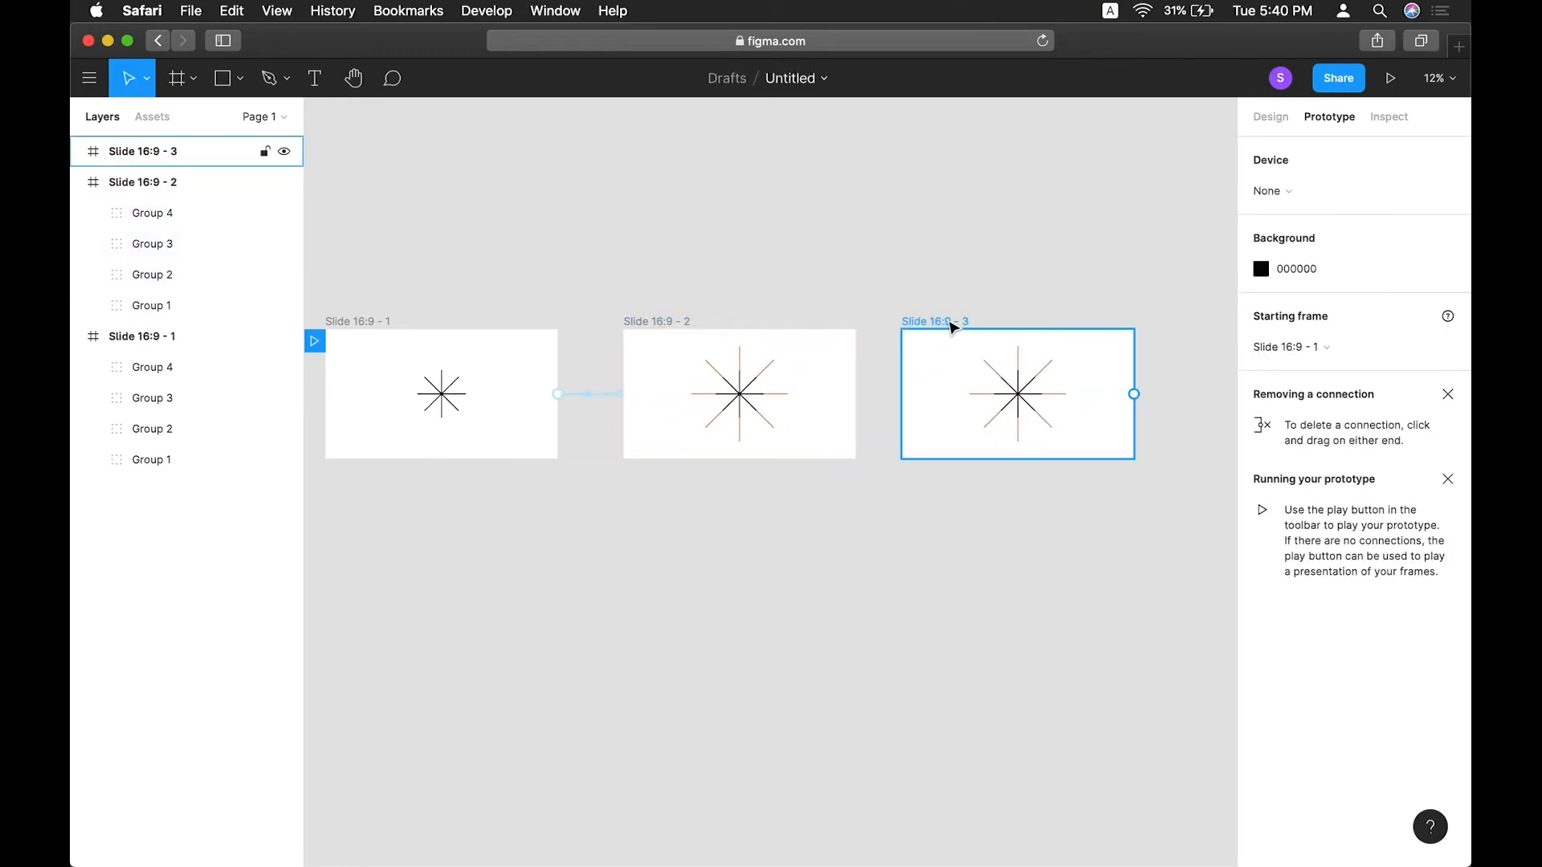
In the third slide, delete Group 4, Group 3 and Group 2, leaving only the horizontal bar group.
click(951, 323)
click(1270, 118)
click(1167, 169)
scroll(1051, 357, up, 3)
scroll(913, 431, up, 5)
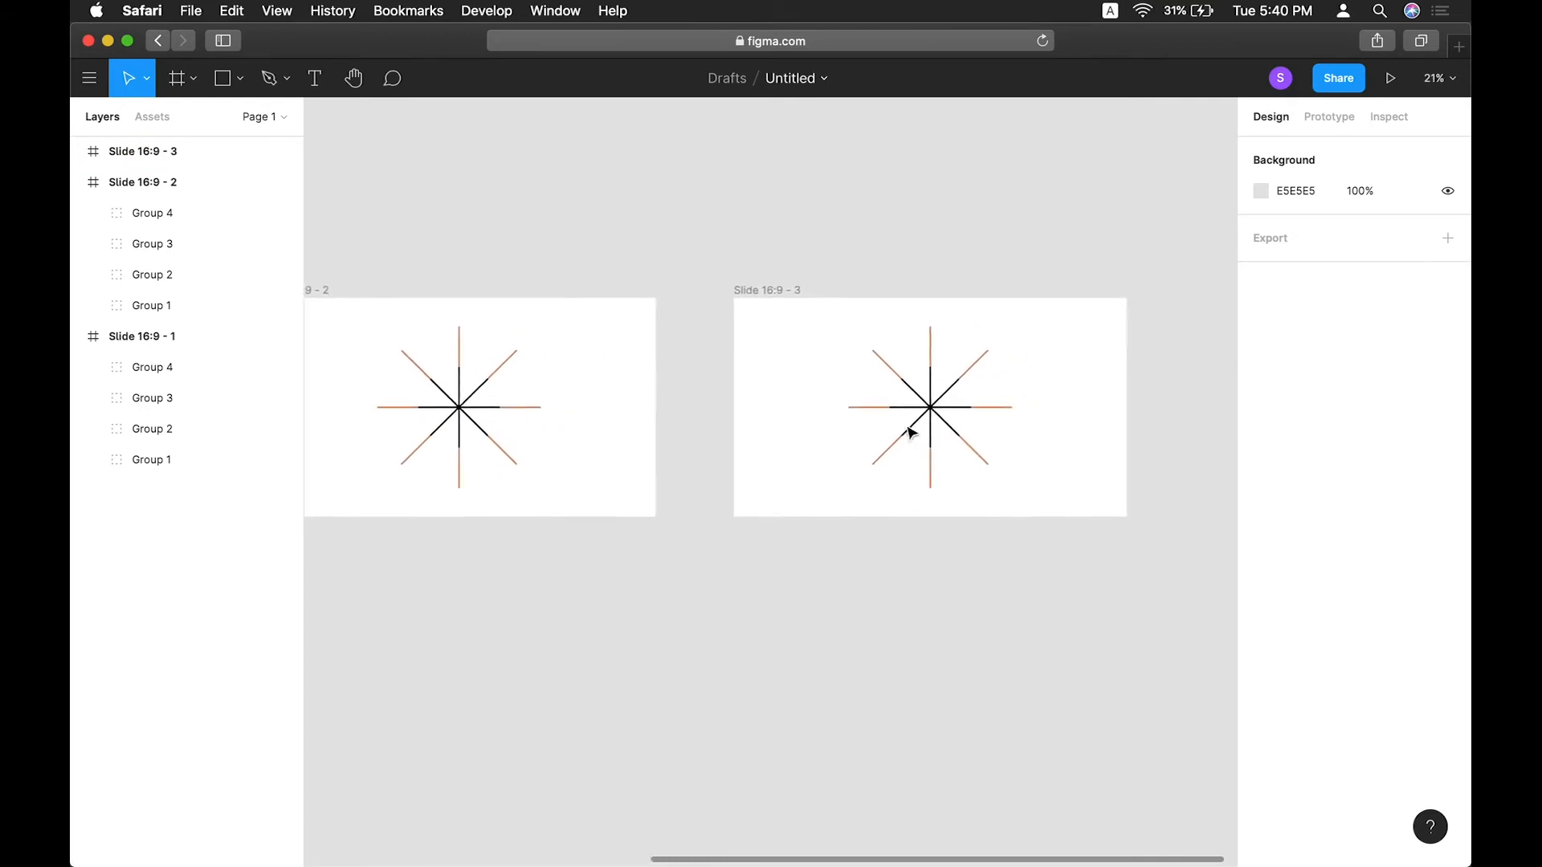
scroll(899, 417, right, 1)
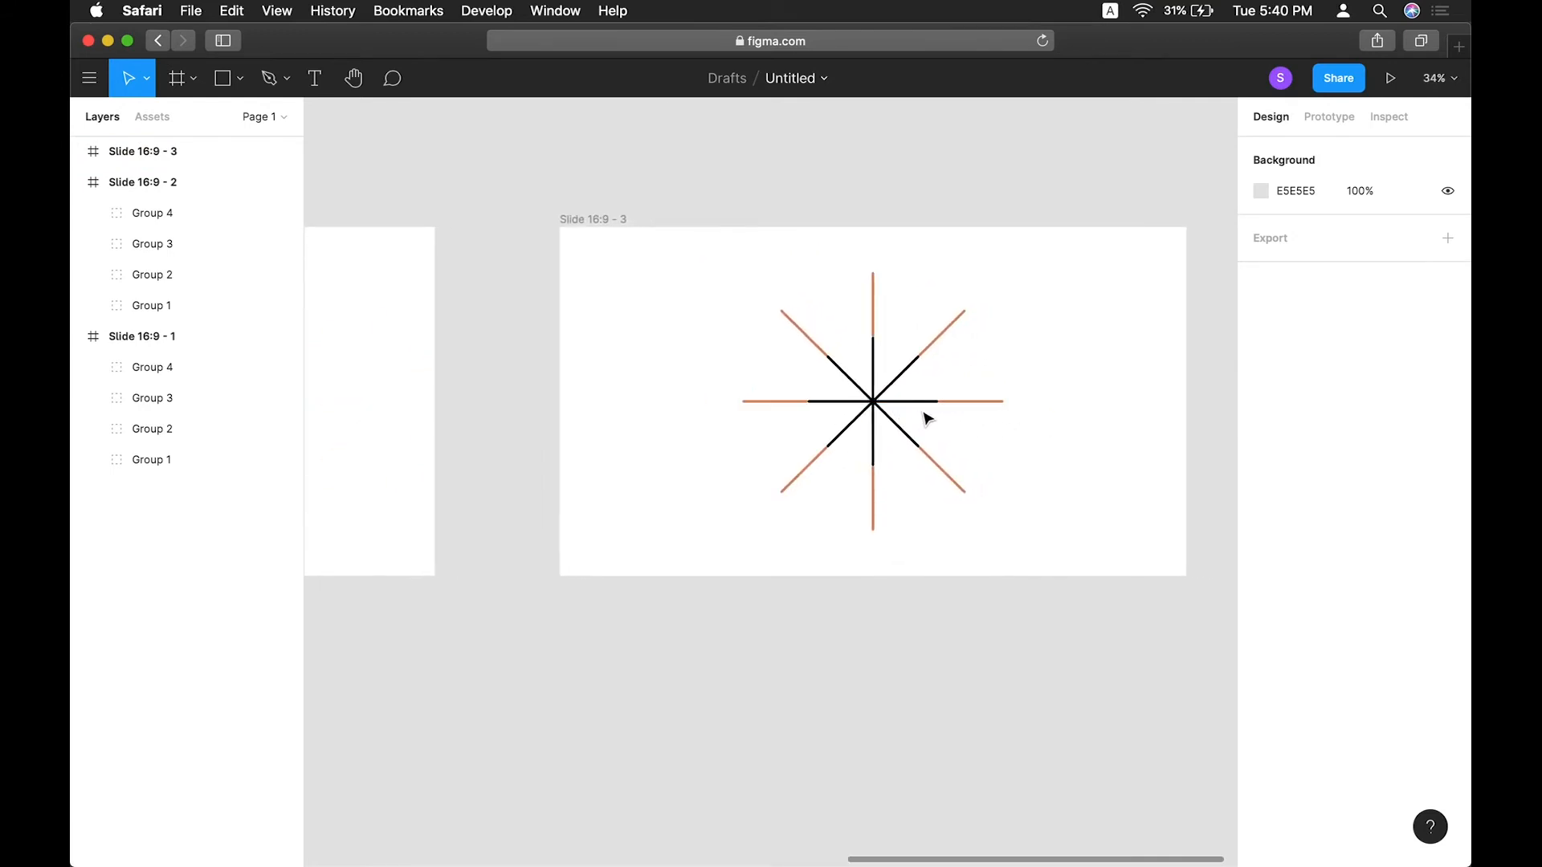
click(80, 151)
click(153, 184)
shift+click(166, 244)
key(Delete)
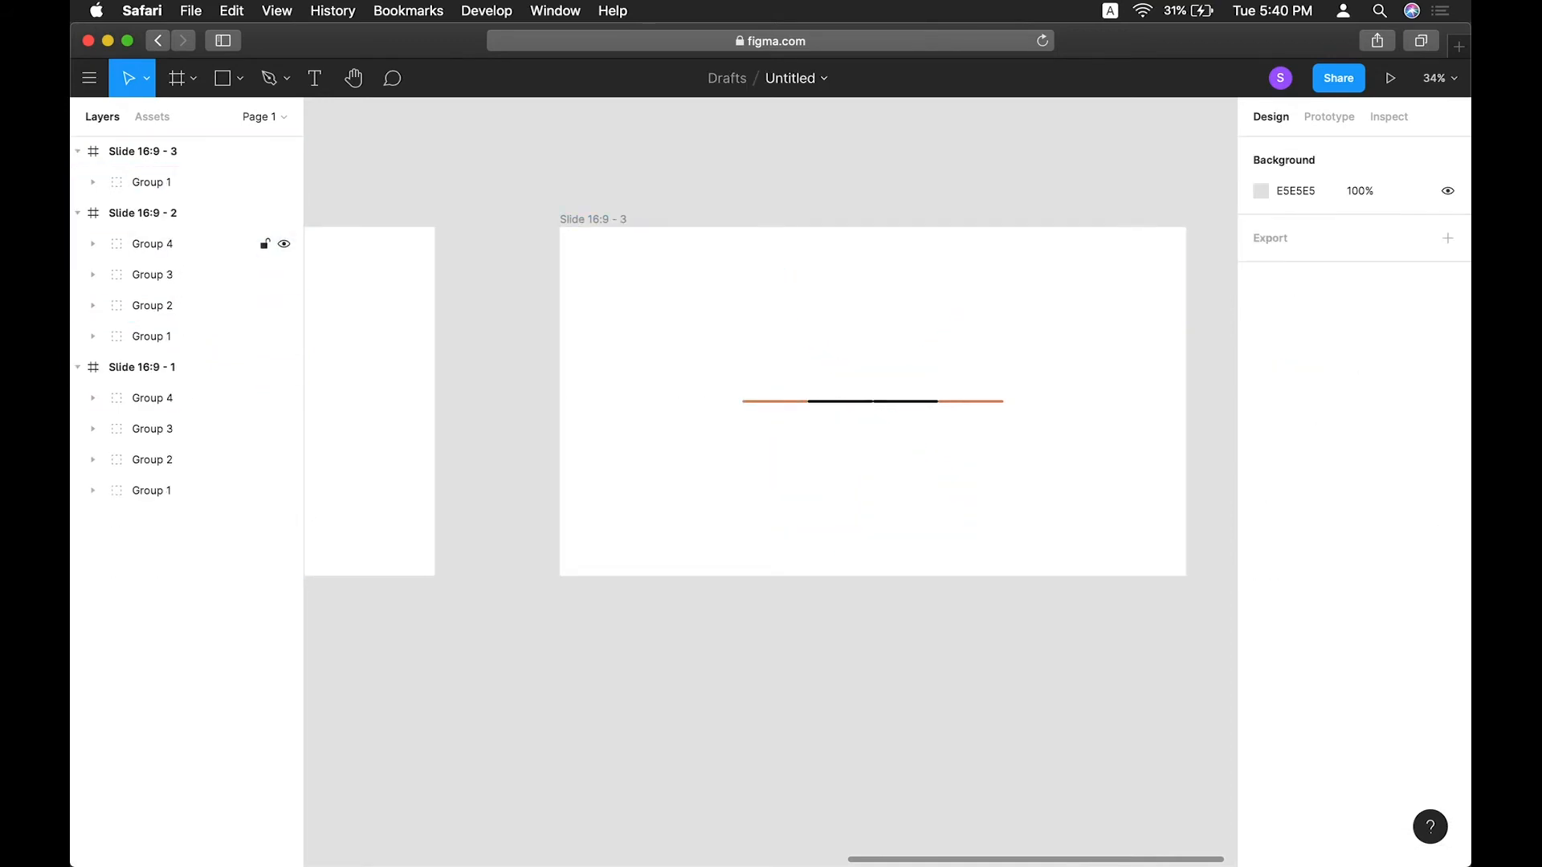
Ungroup the remaining bar group and delete Frame 2, keeping Frame 1.
click(166, 182)
key(shift+super+g)
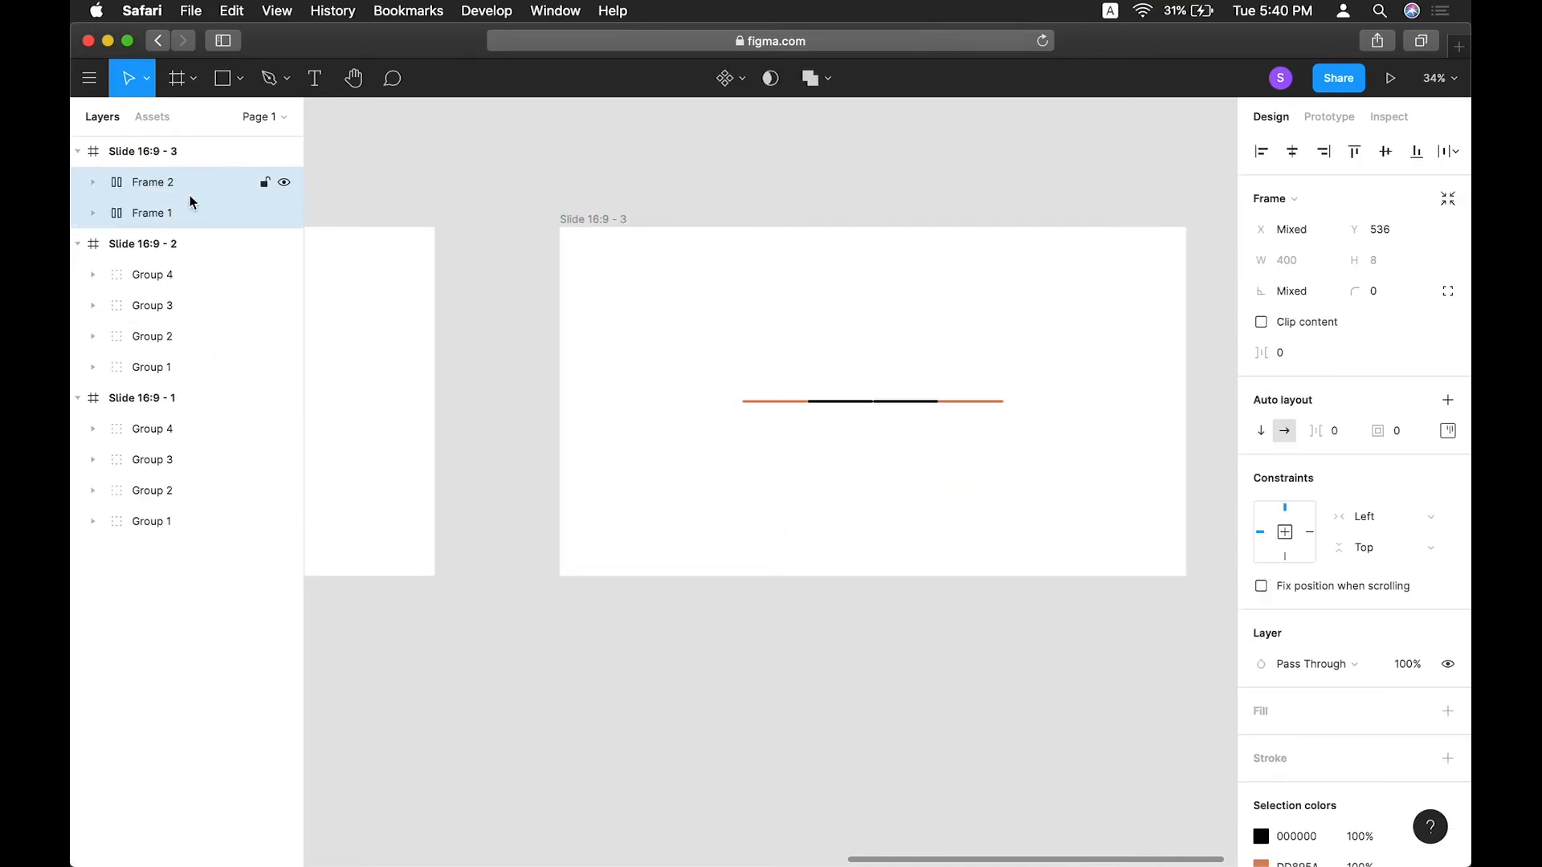
shift+click(155, 184)
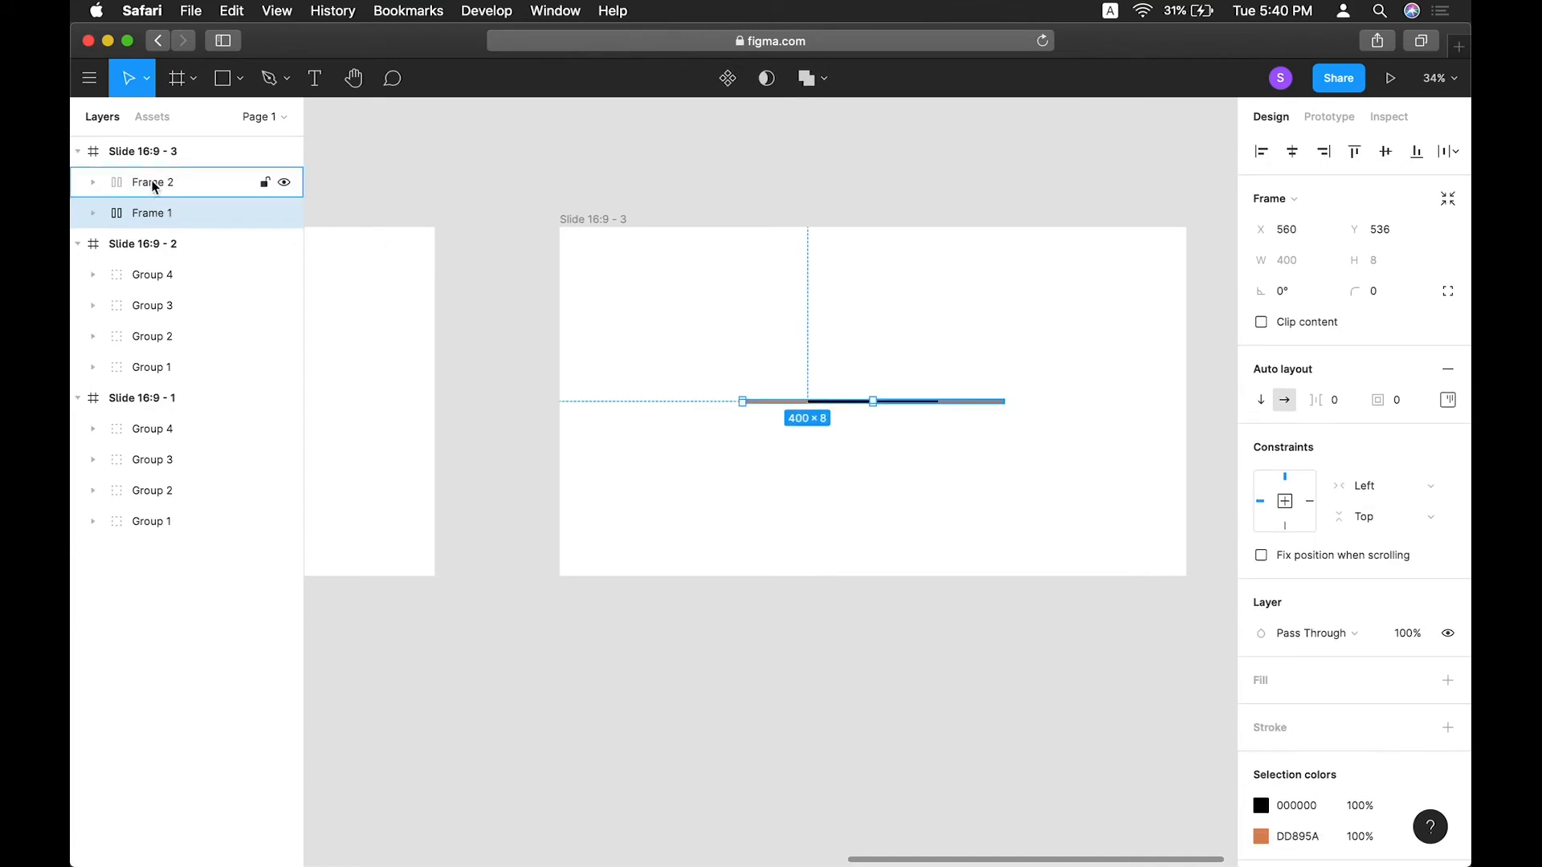
click(153, 185)
key(Delete)
Set the bar frame's horizontal resizing to a fixed width instead of hug contents.
scroll(994, 370, up, 3)
scroll(995, 372, left, 2)
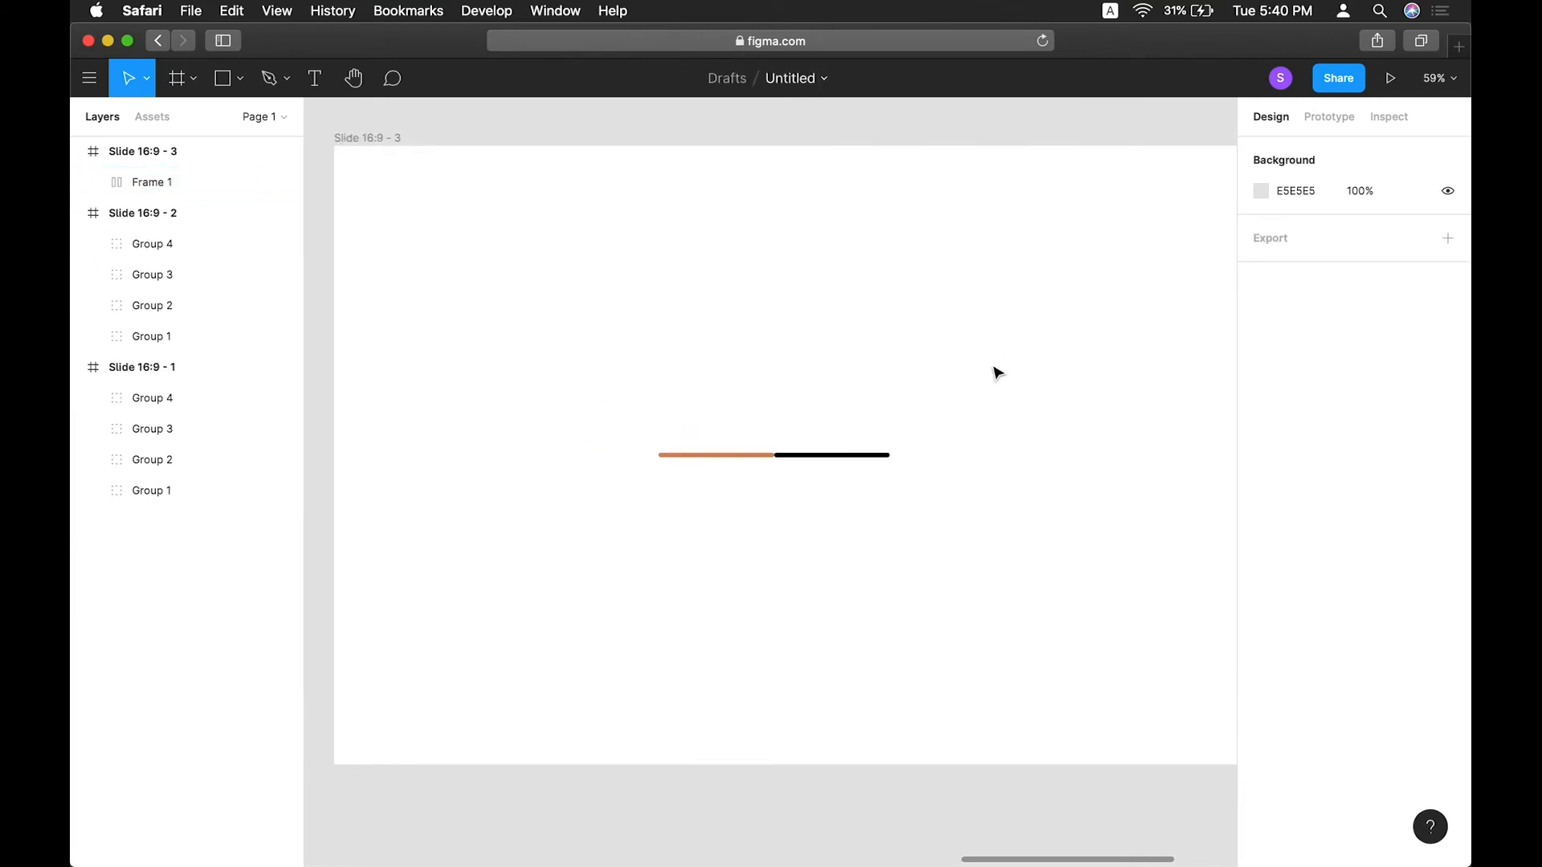
scroll(994, 371, left, 1)
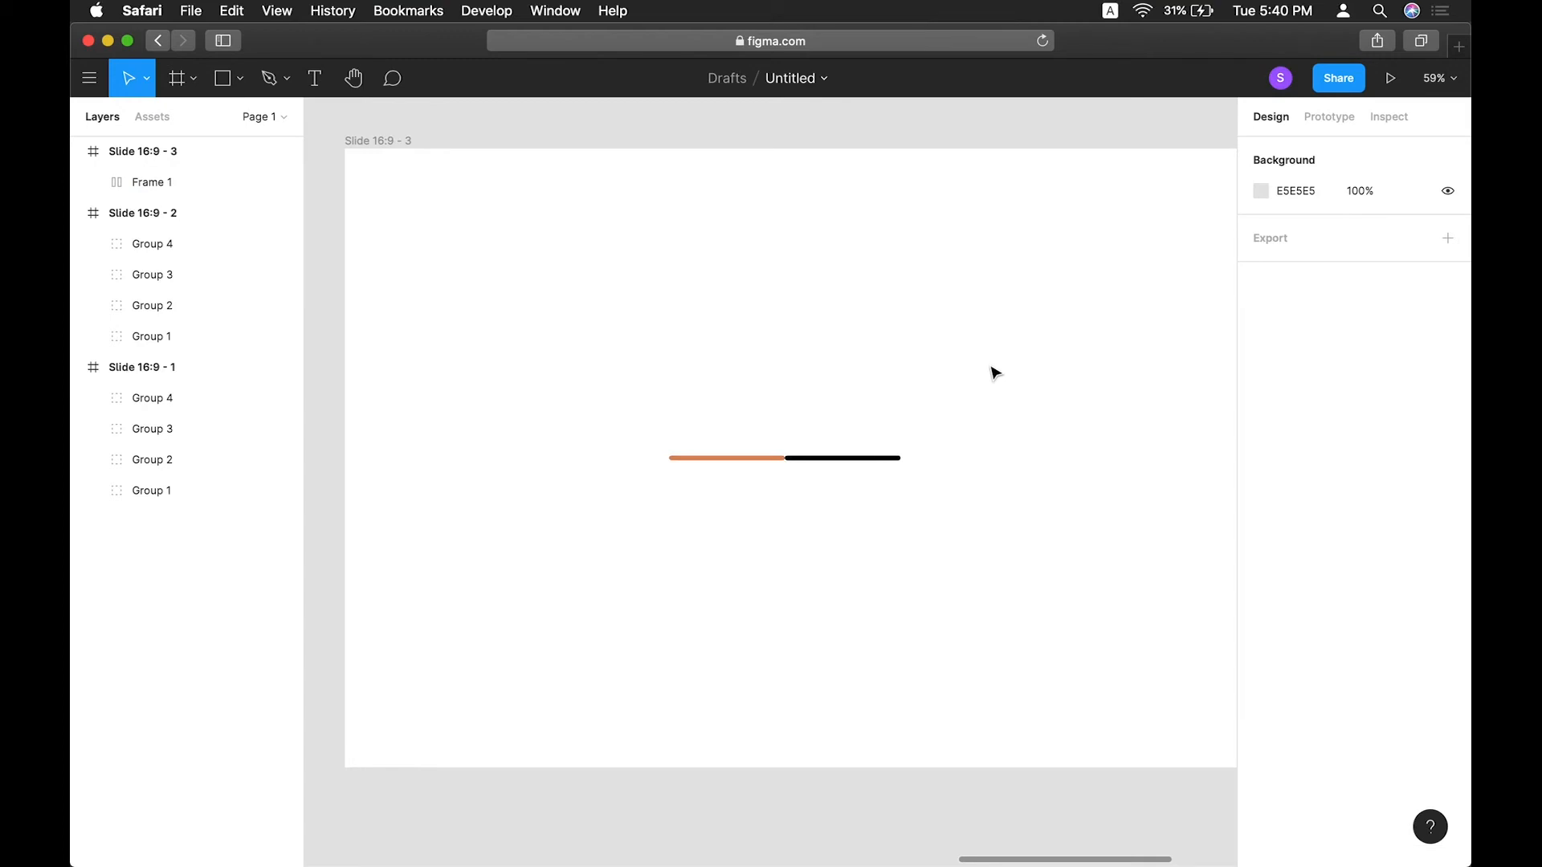
click(761, 459)
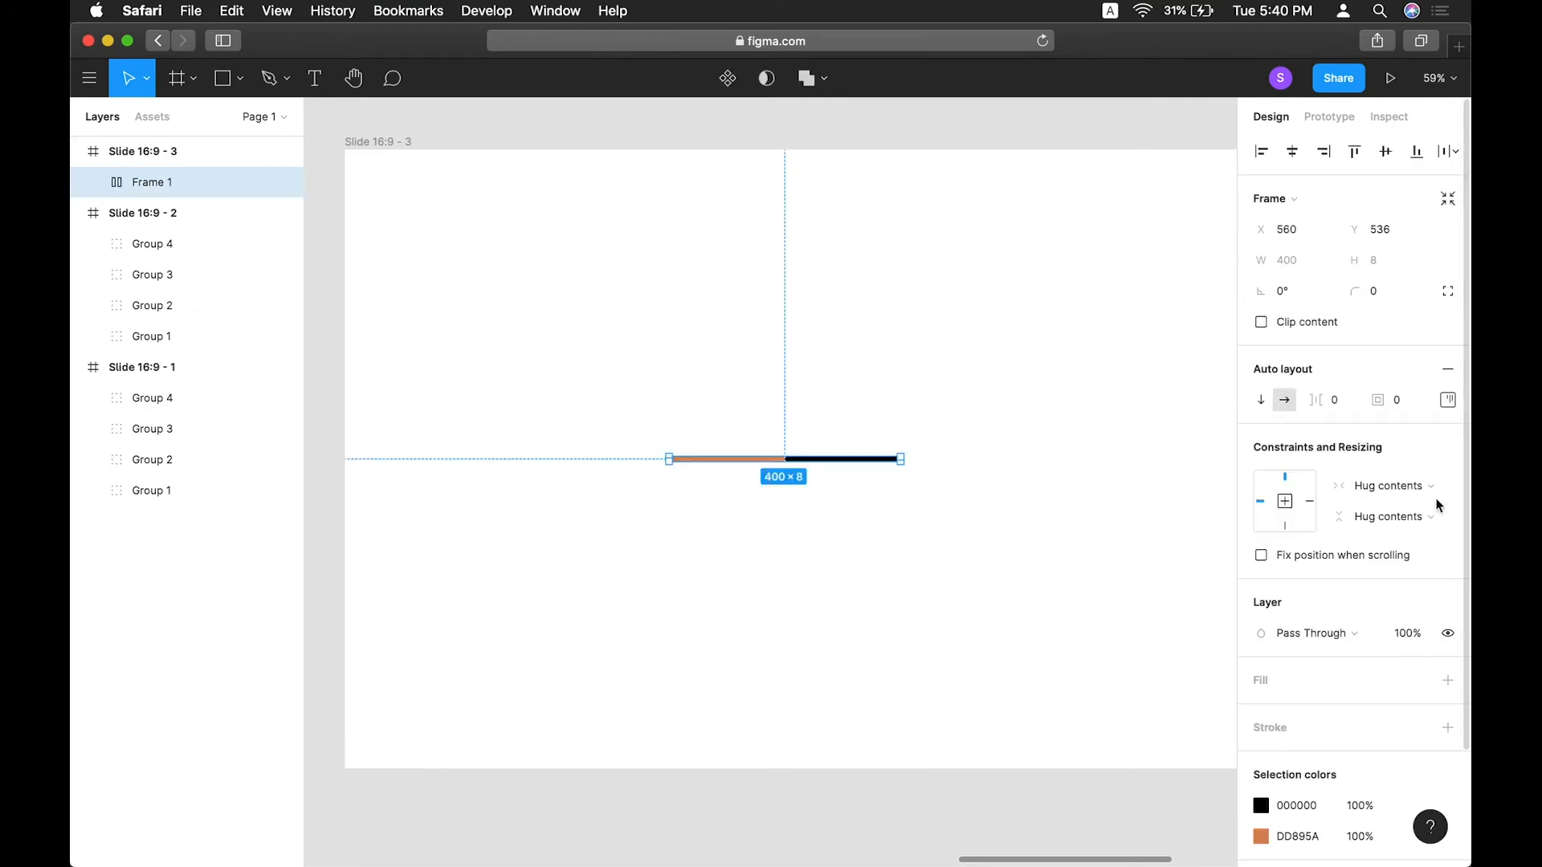
click(1430, 487)
click(1372, 520)
Set the orange rectangle inside the bar frame to a width of 1.
click(706, 464)
double_click(706, 459)
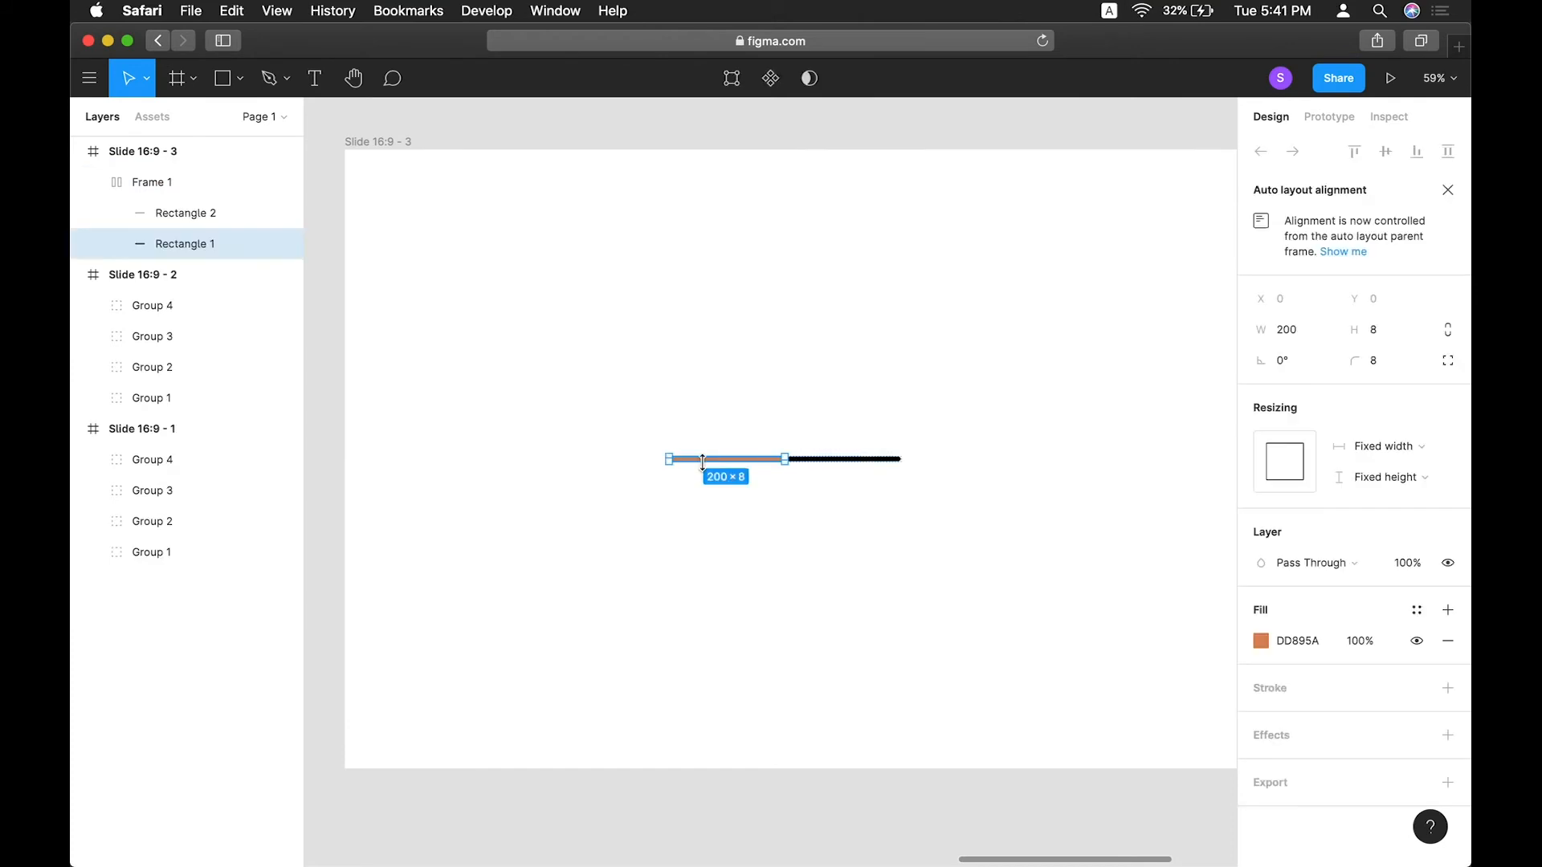
click(1286, 332)
text(1)
key(Tab)
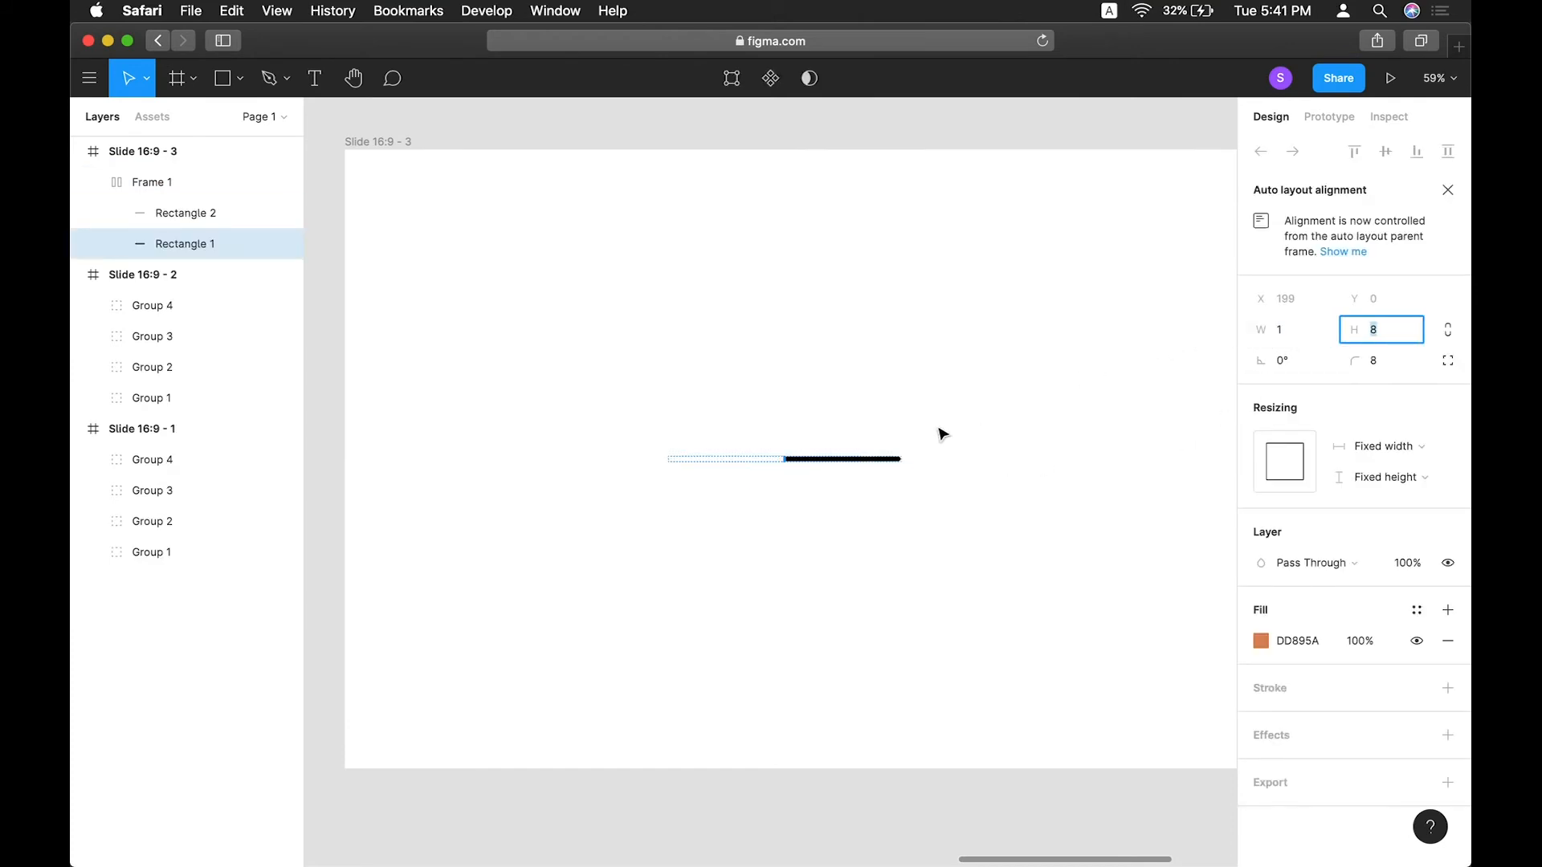
Set the black rectangle's width to 399.
click(853, 469)
click(1322, 337)
text(399)
key(Return)
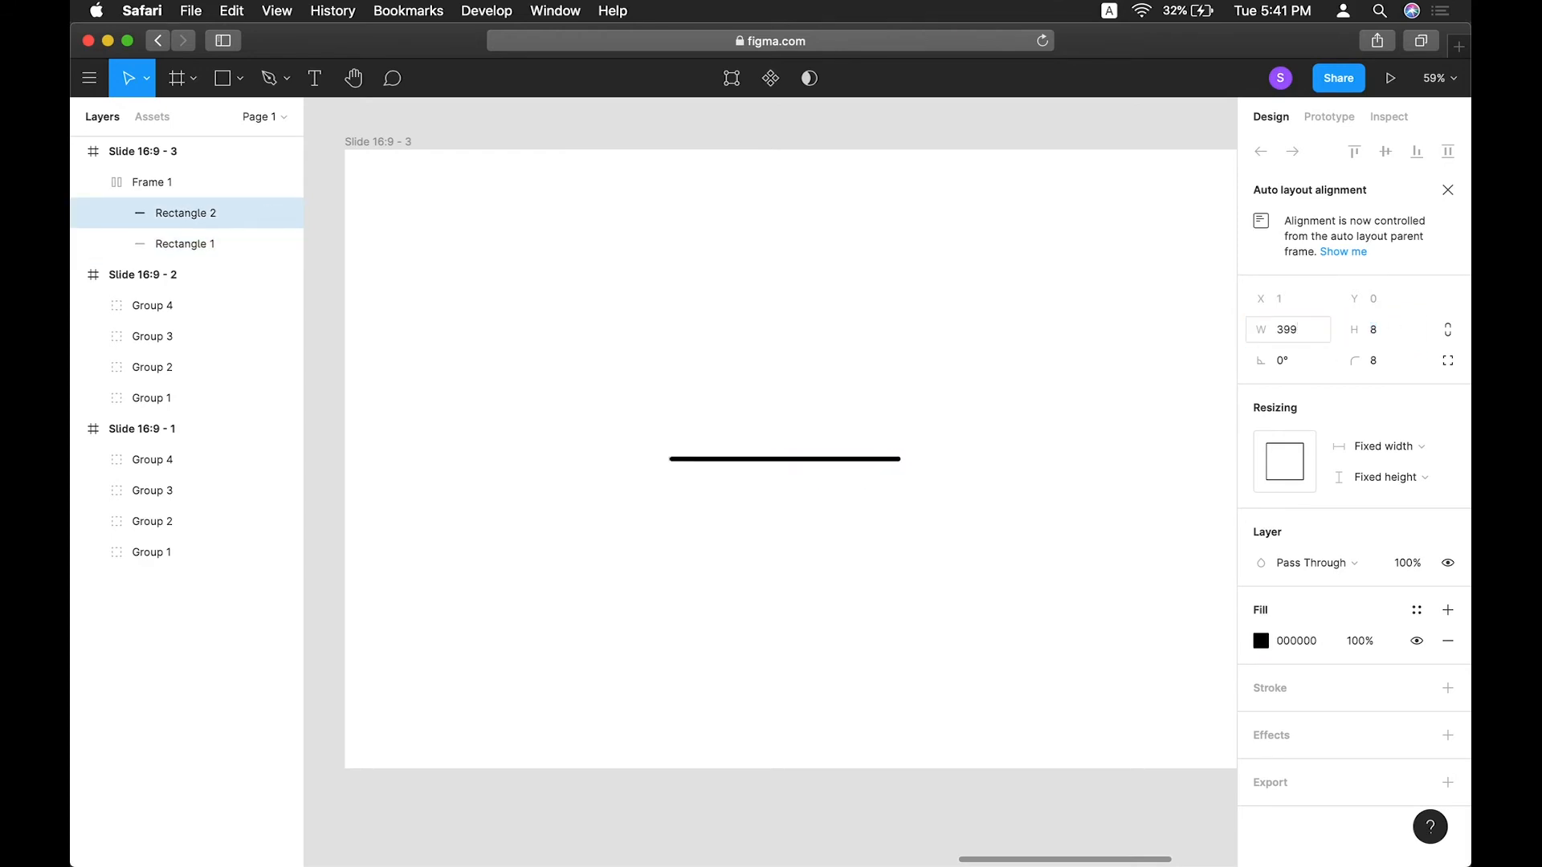
Duplicate the bar frame and move the copy to the right of the original.
click(1125, 450)
scroll(1011, 440, down, 3)
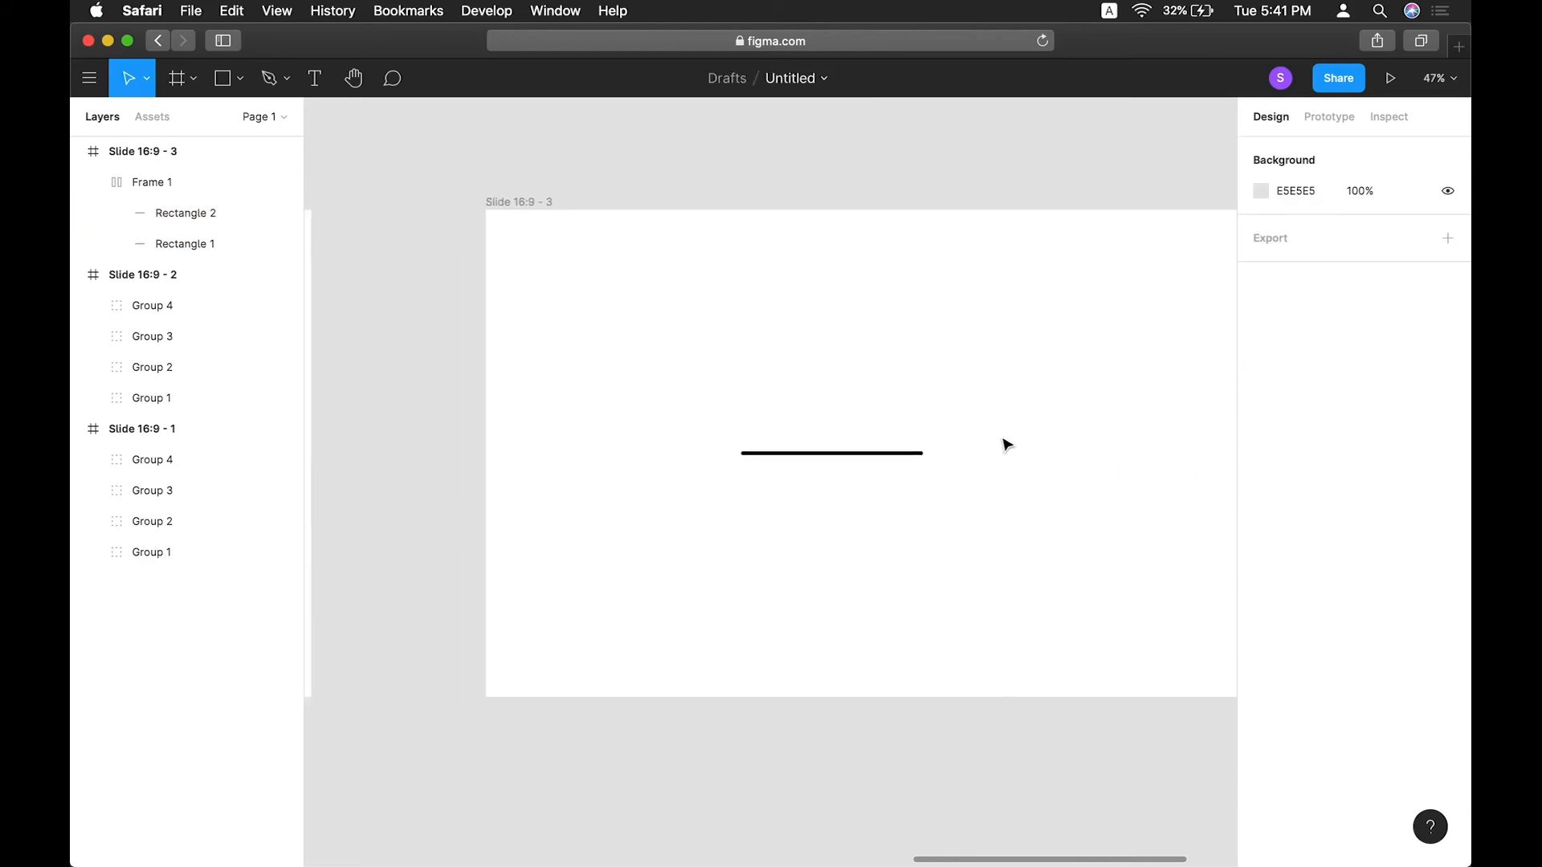
click(158, 182)
scroll(386, 282, right, 3)
scroll(386, 281, down, 1)
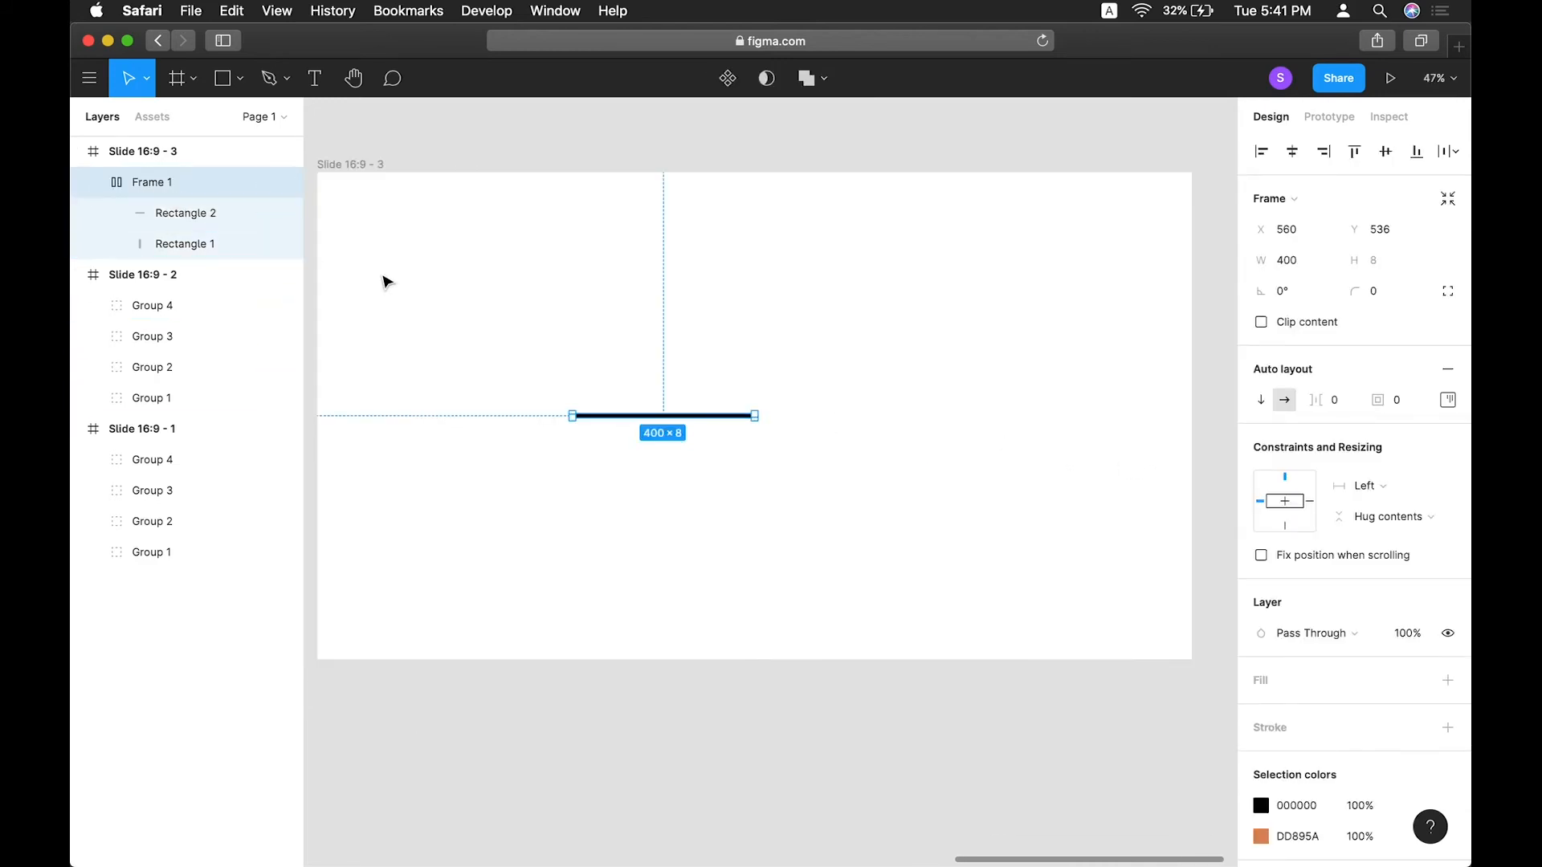
key(super+d)
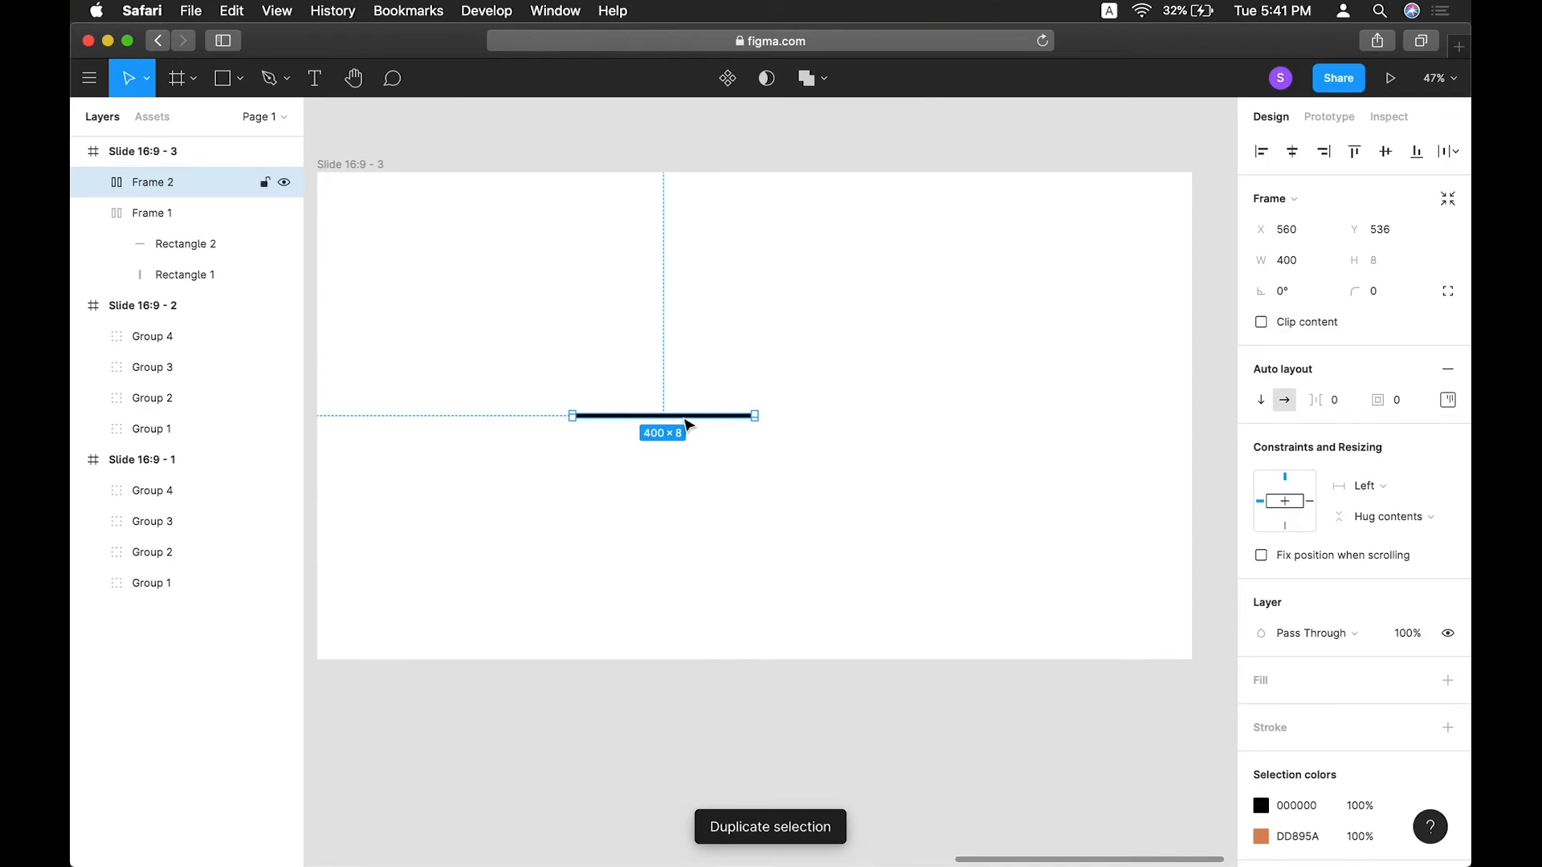
drag(688, 424, 878, 423)
click(793, 347)
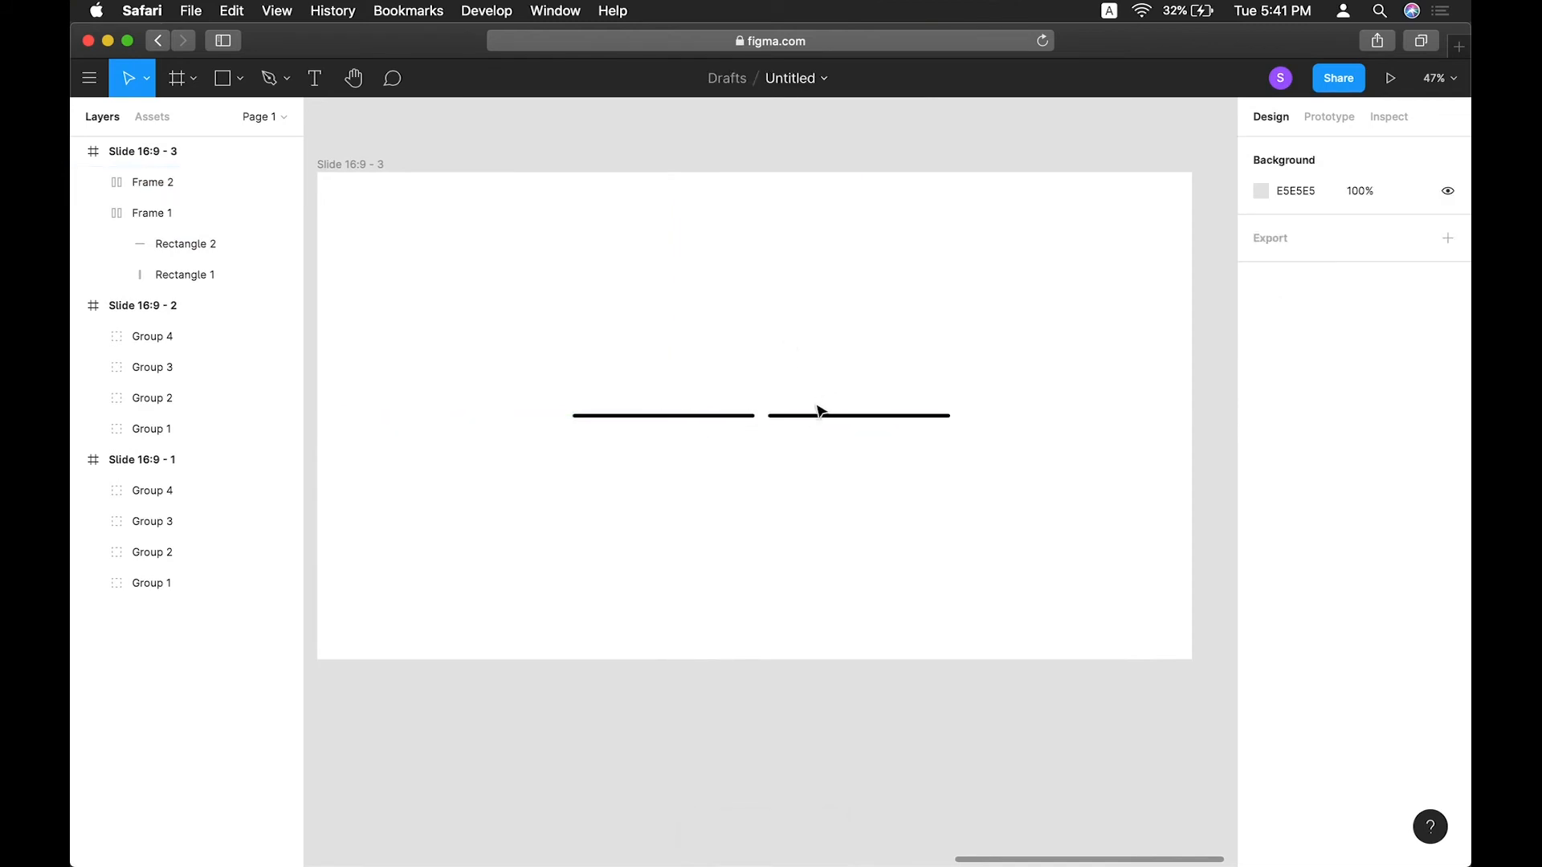
Flip the duplicated bar frame horizontally.
click(819, 415)
right_click(820, 416)
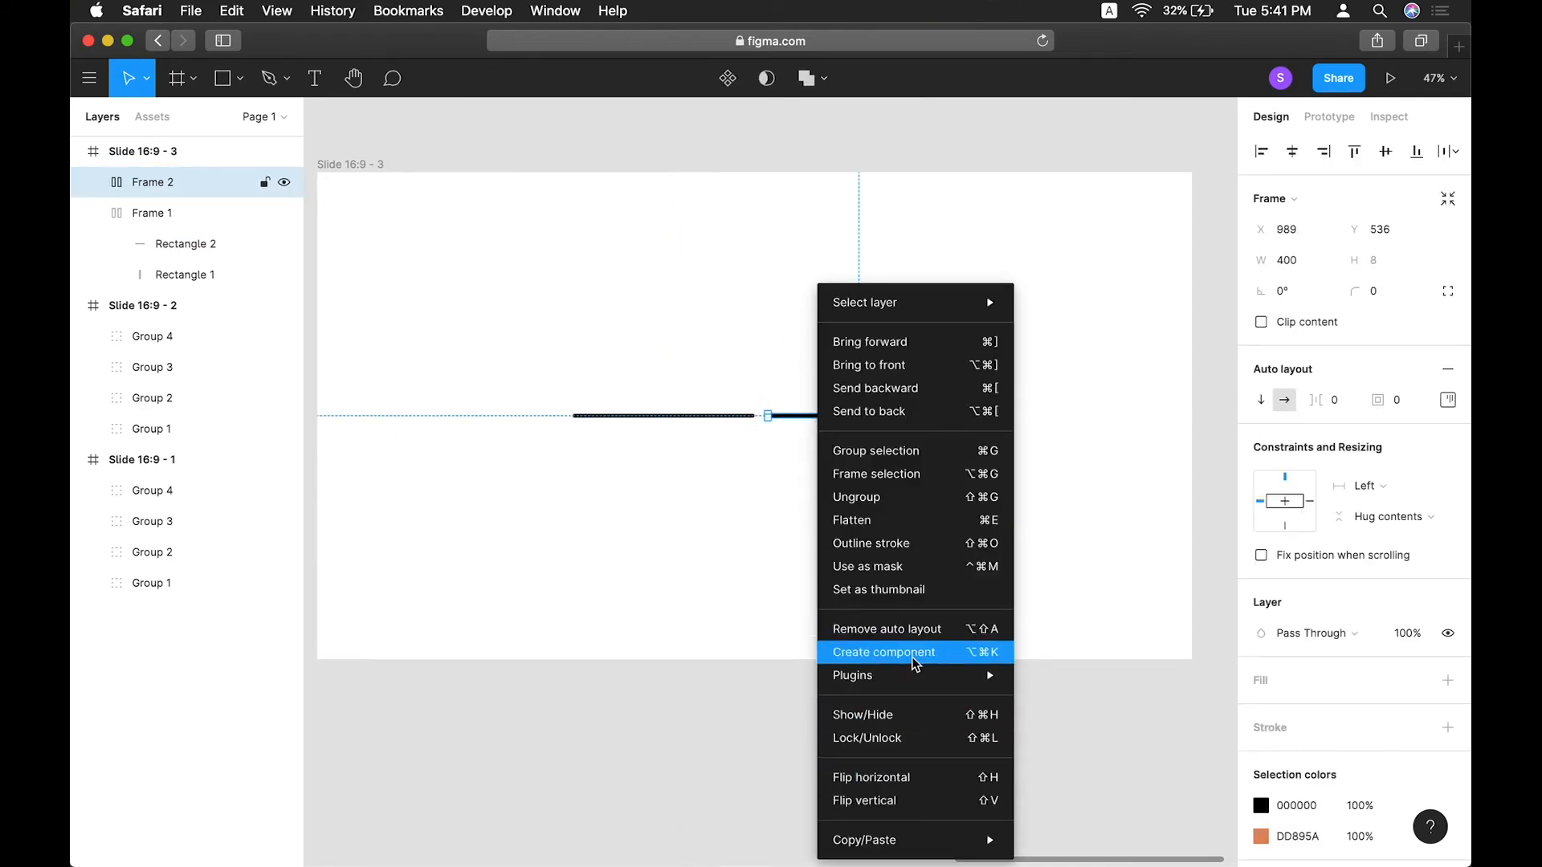
click(871, 778)
click(482, 368)
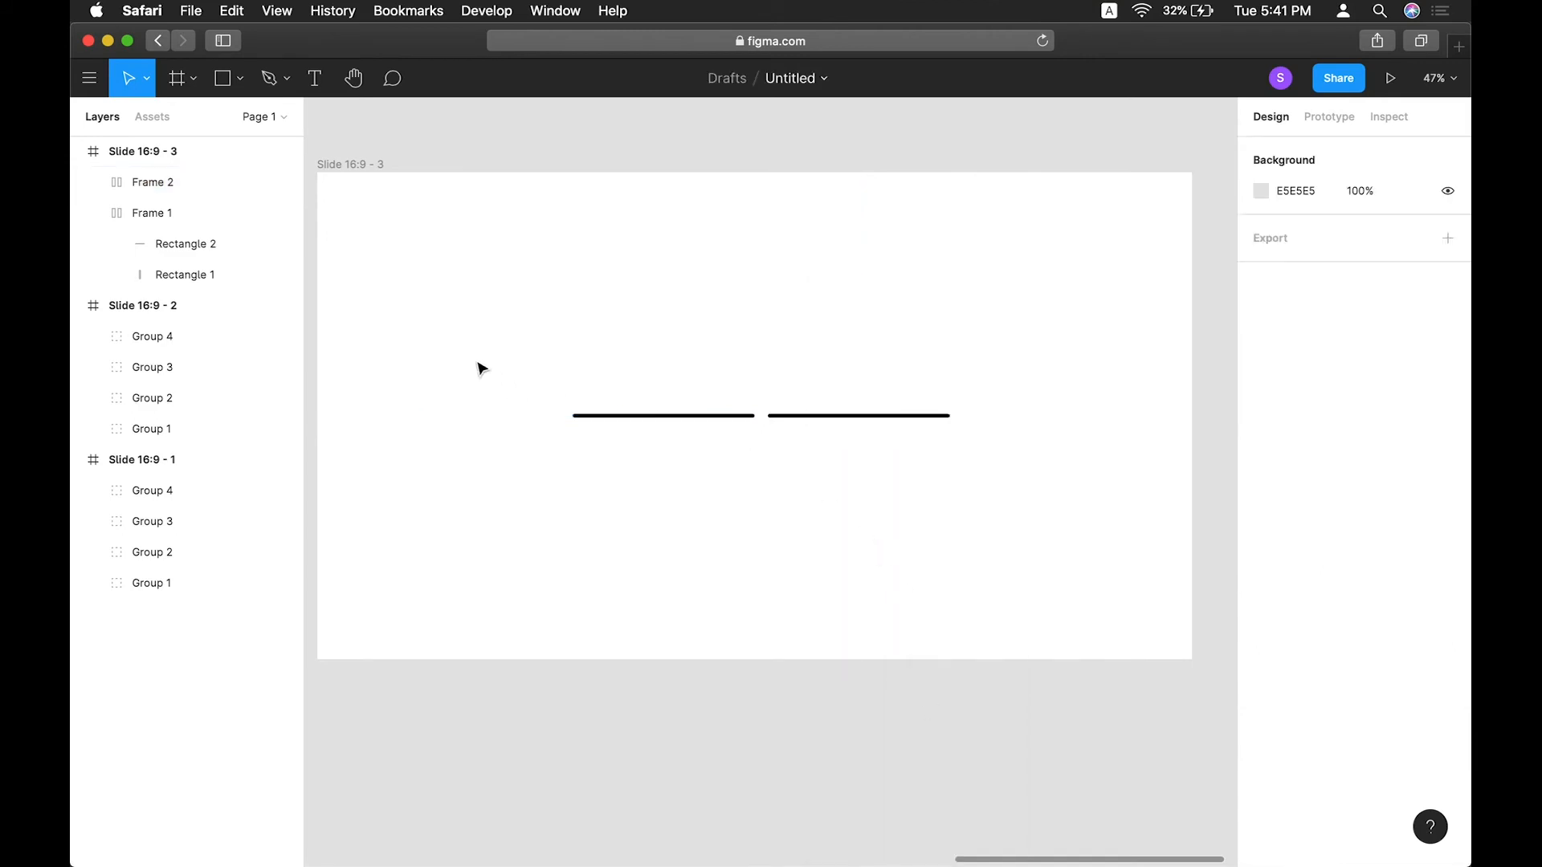
Select both bar frames and set the spacing between them to 0.
drag(493, 341, 1232, 561)
click(1285, 355)
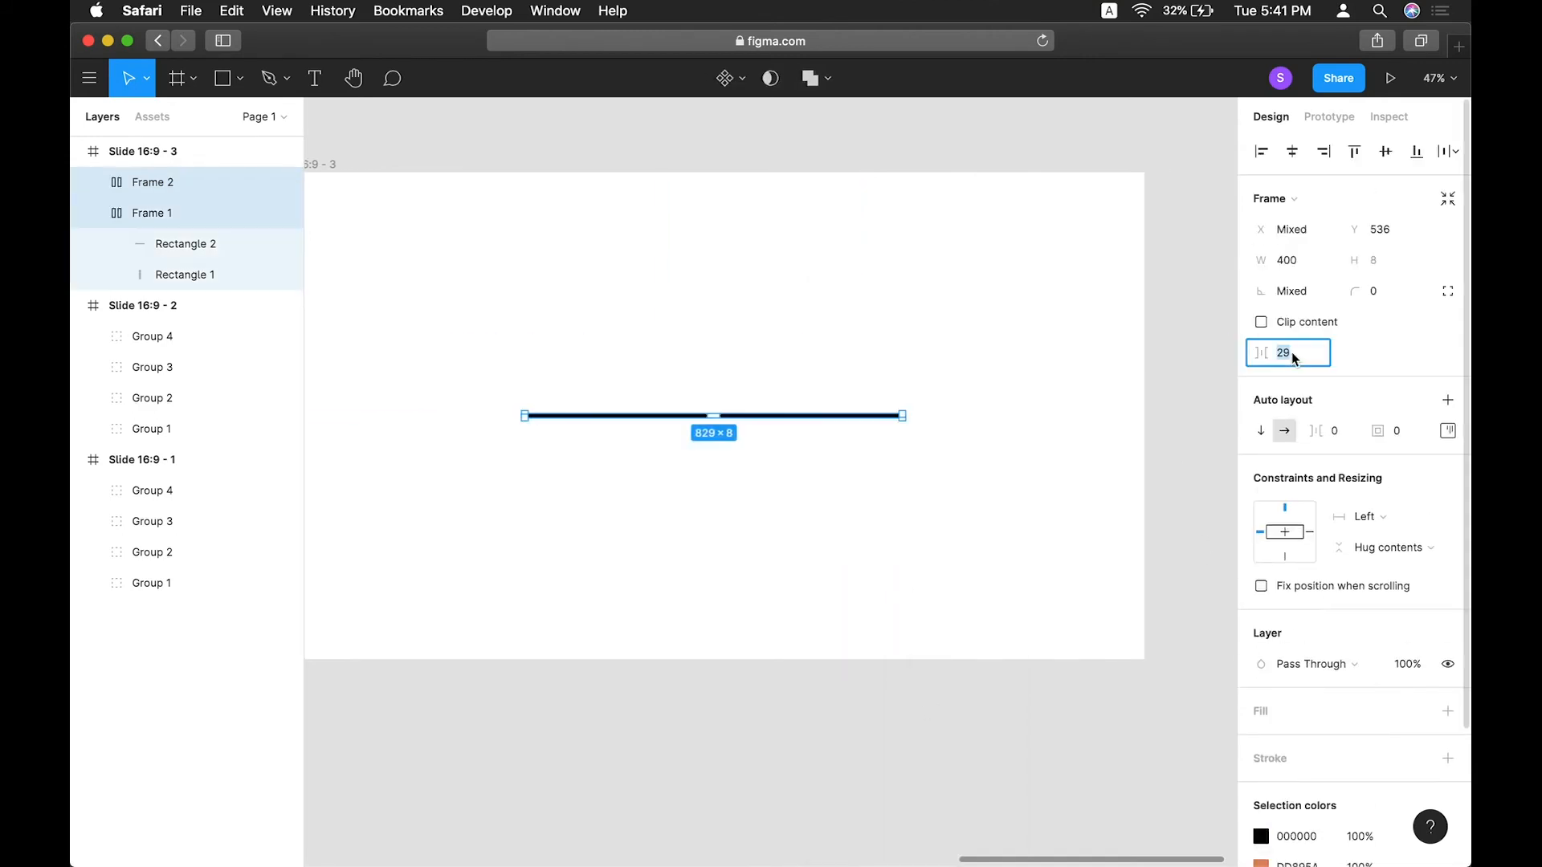
text(0)
key(Return)
click(602, 353)
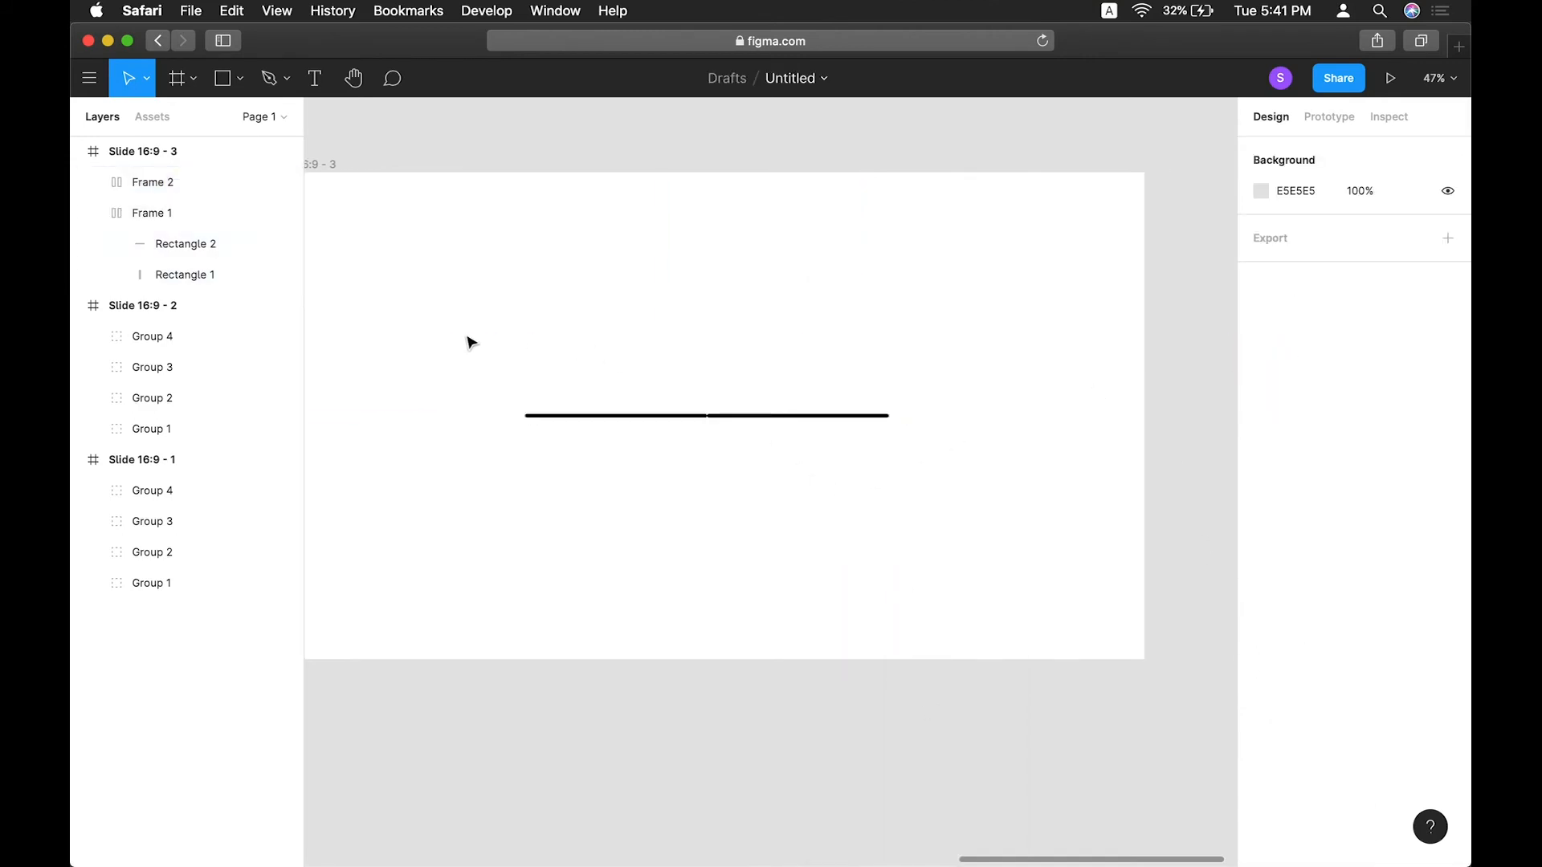
Group the two bar frames together and duplicate the group three times.
drag(471, 343, 986, 543)
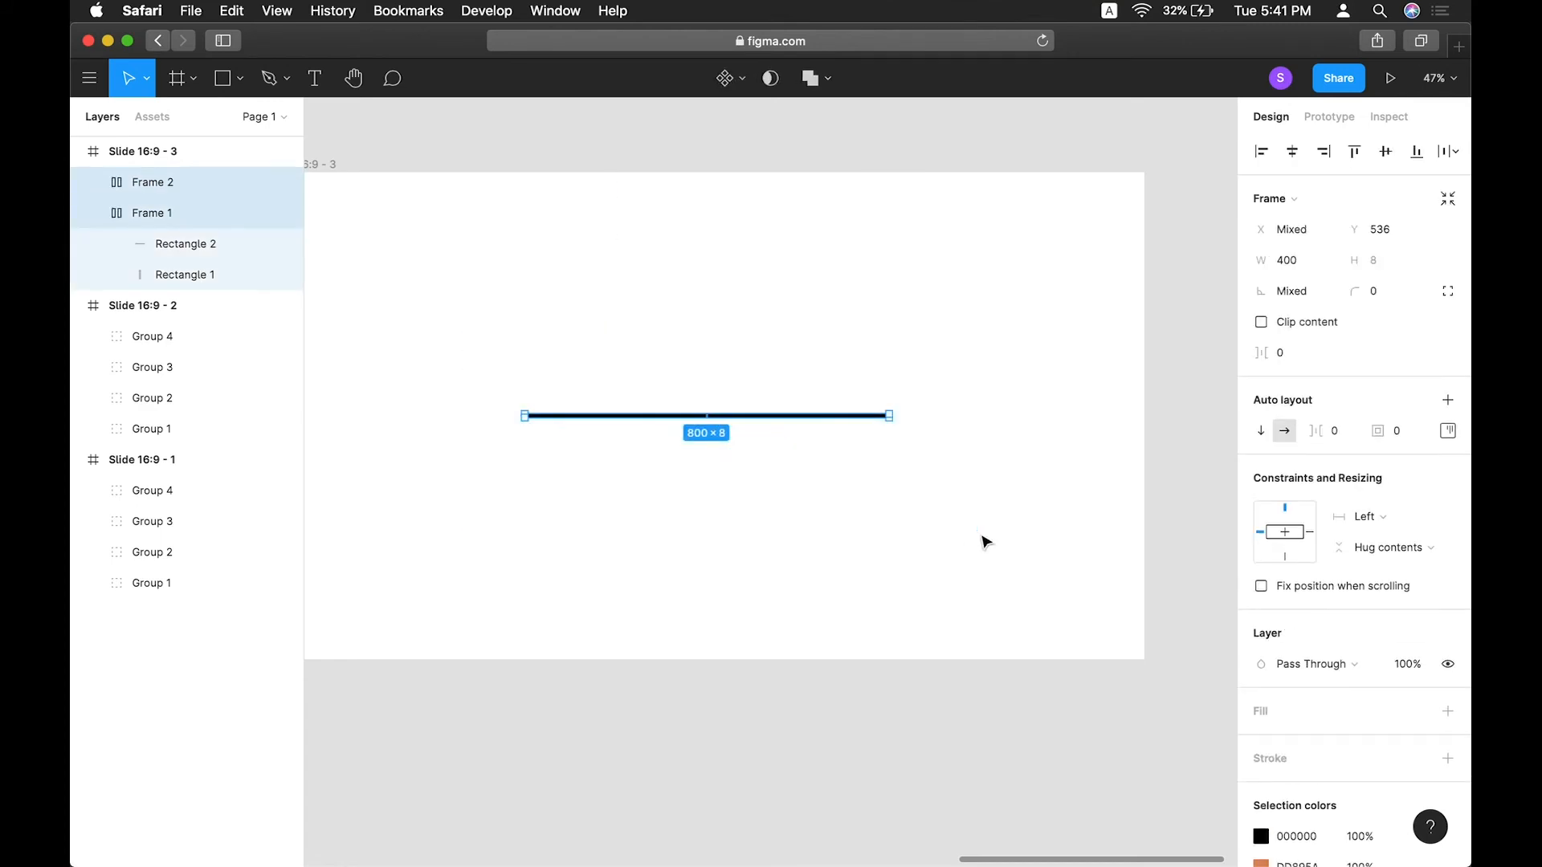
key(super+g)
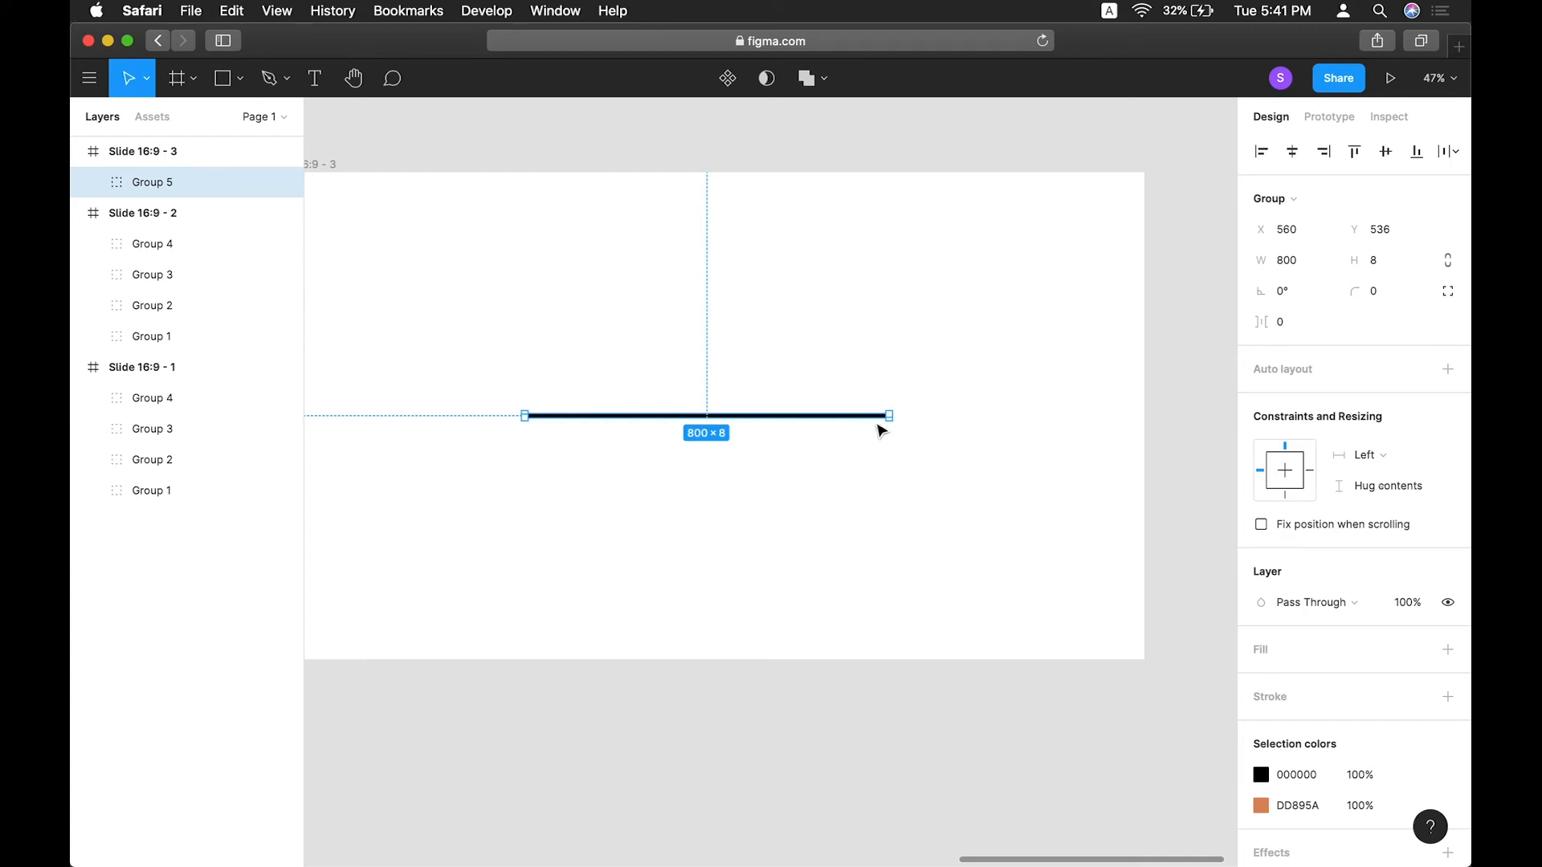
key(super+d)
key(super+d)
key(super+d)
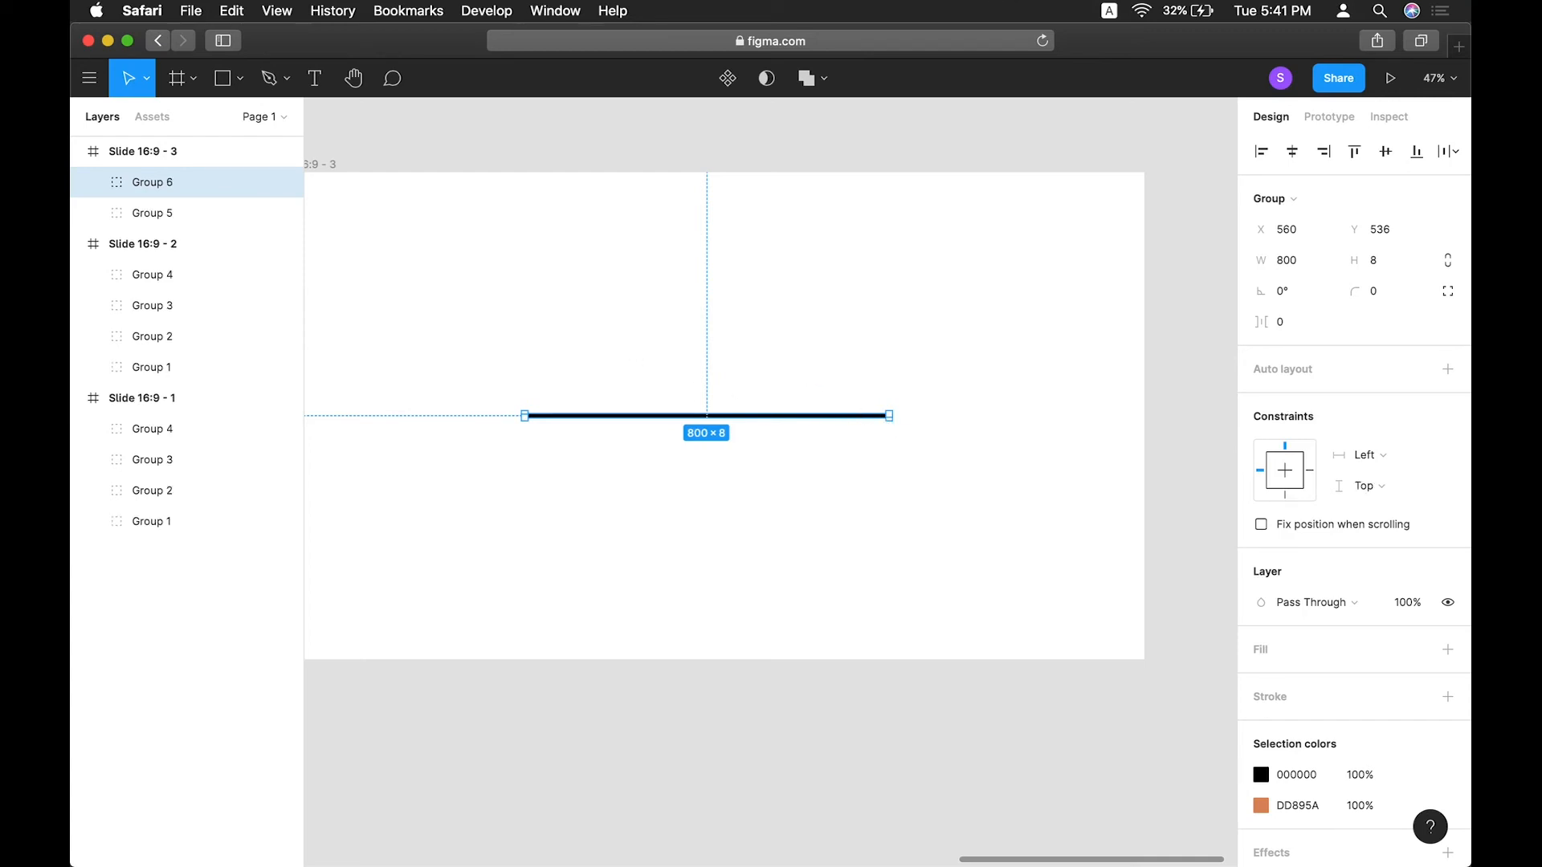
Batch-rename the four new groups to Group with sequential numbers, Group 1 to Group 4.
shift+click(176, 243)
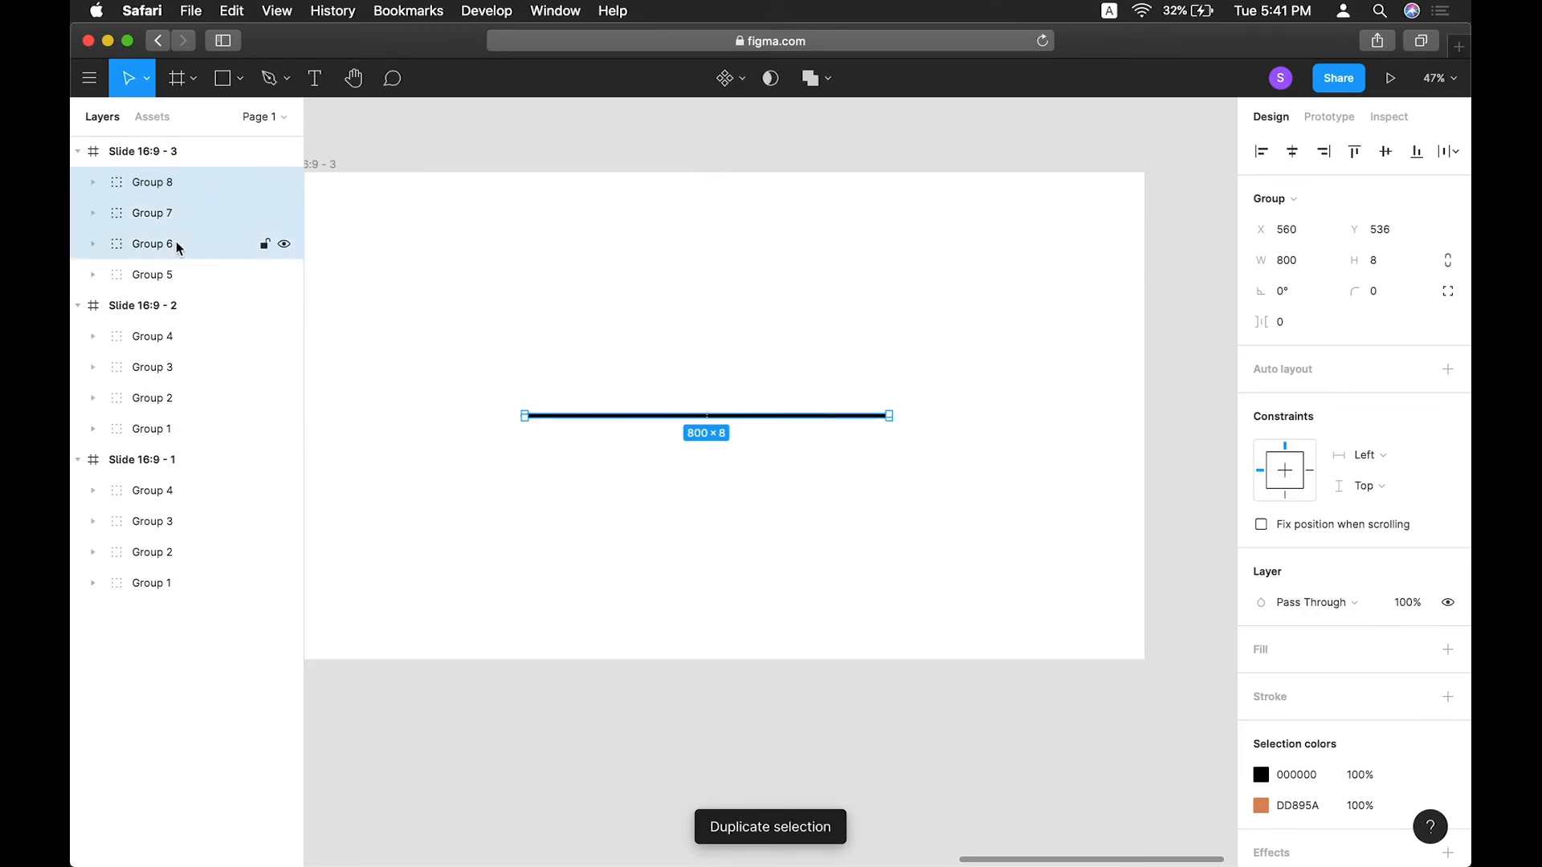
click(170, 277)
shift+click(172, 183)
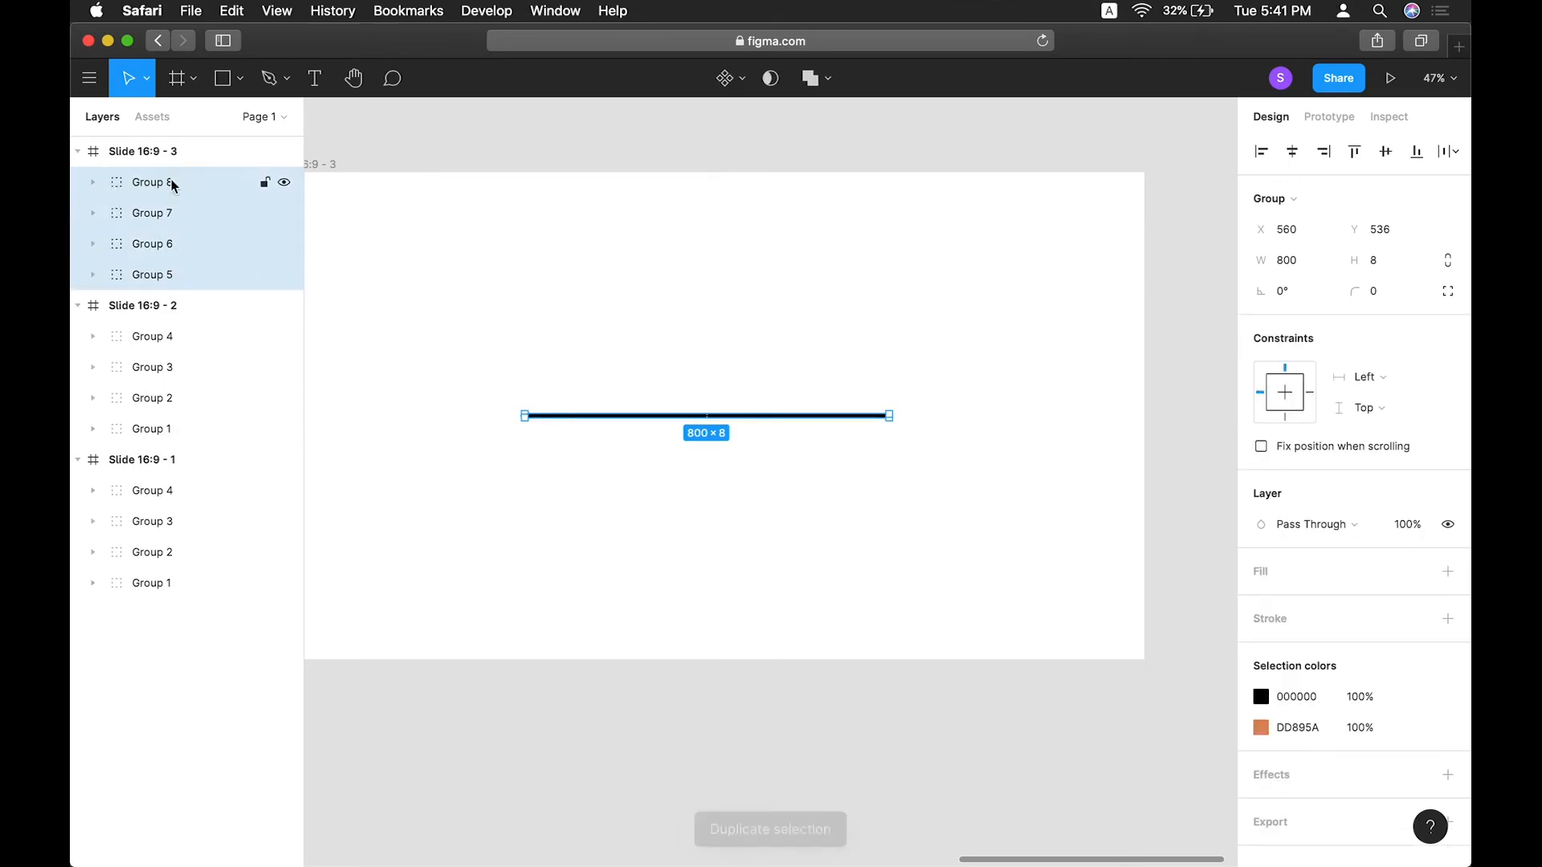
key(super+r)
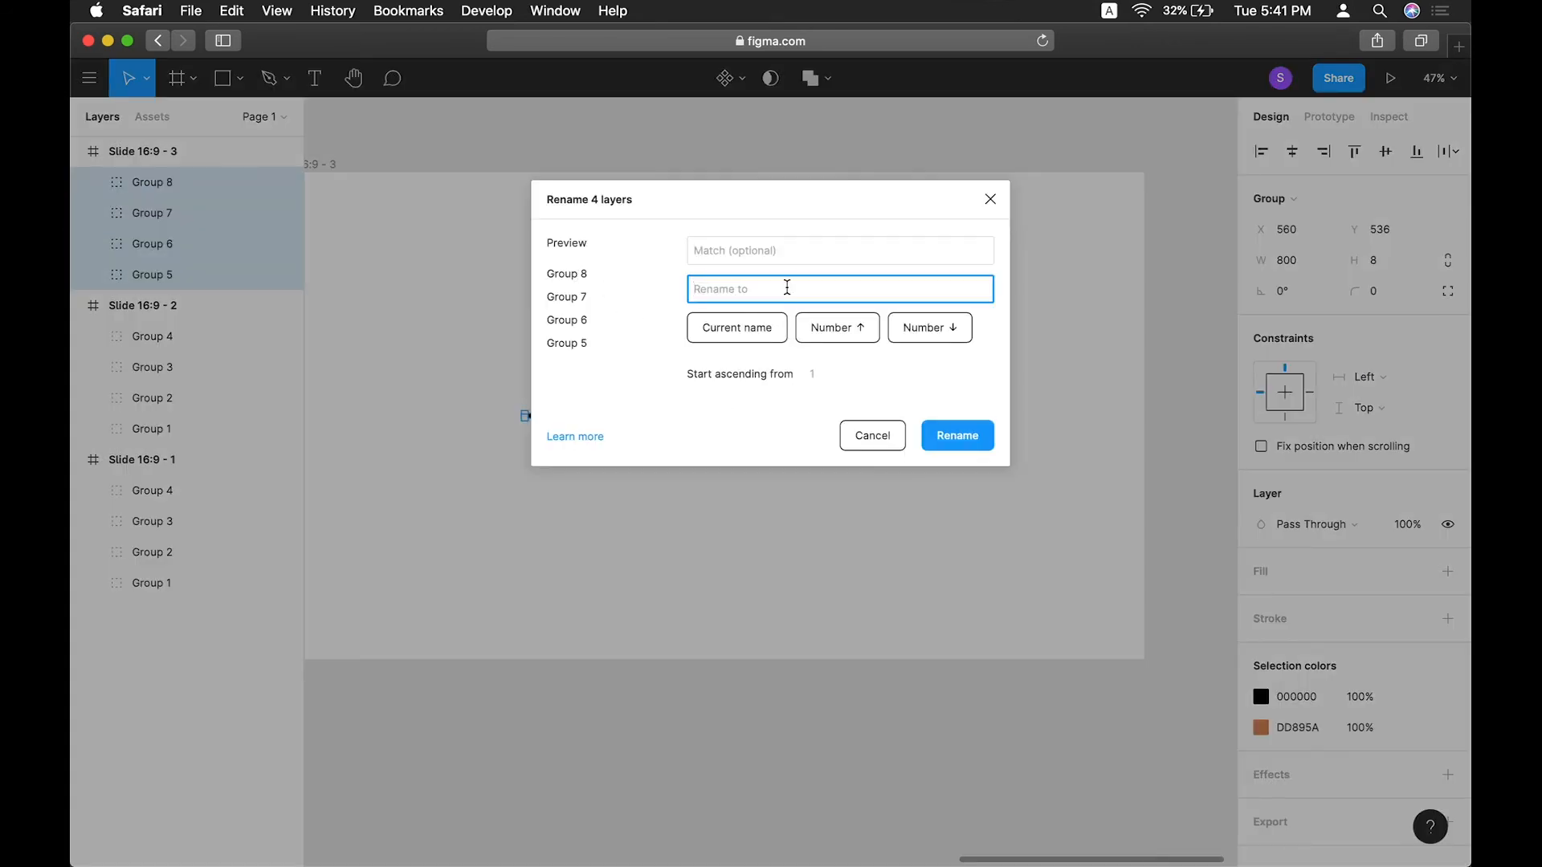
text(Group)
click(898, 321)
key(BackSpace)
click(957, 435)
click(877, 532)
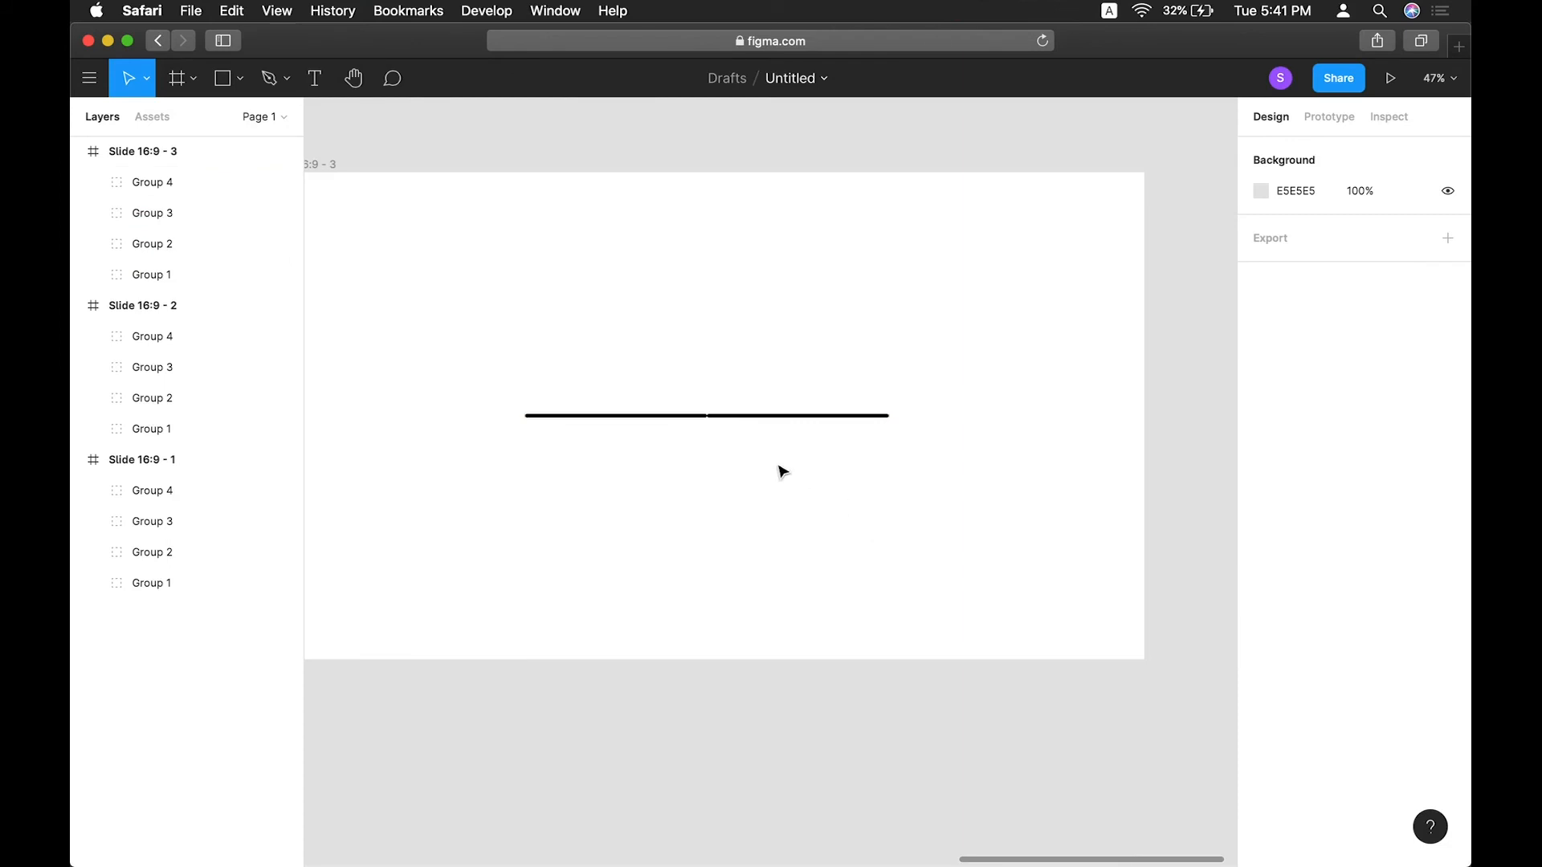
Rotate Group 2 to 45°.
click(723, 417)
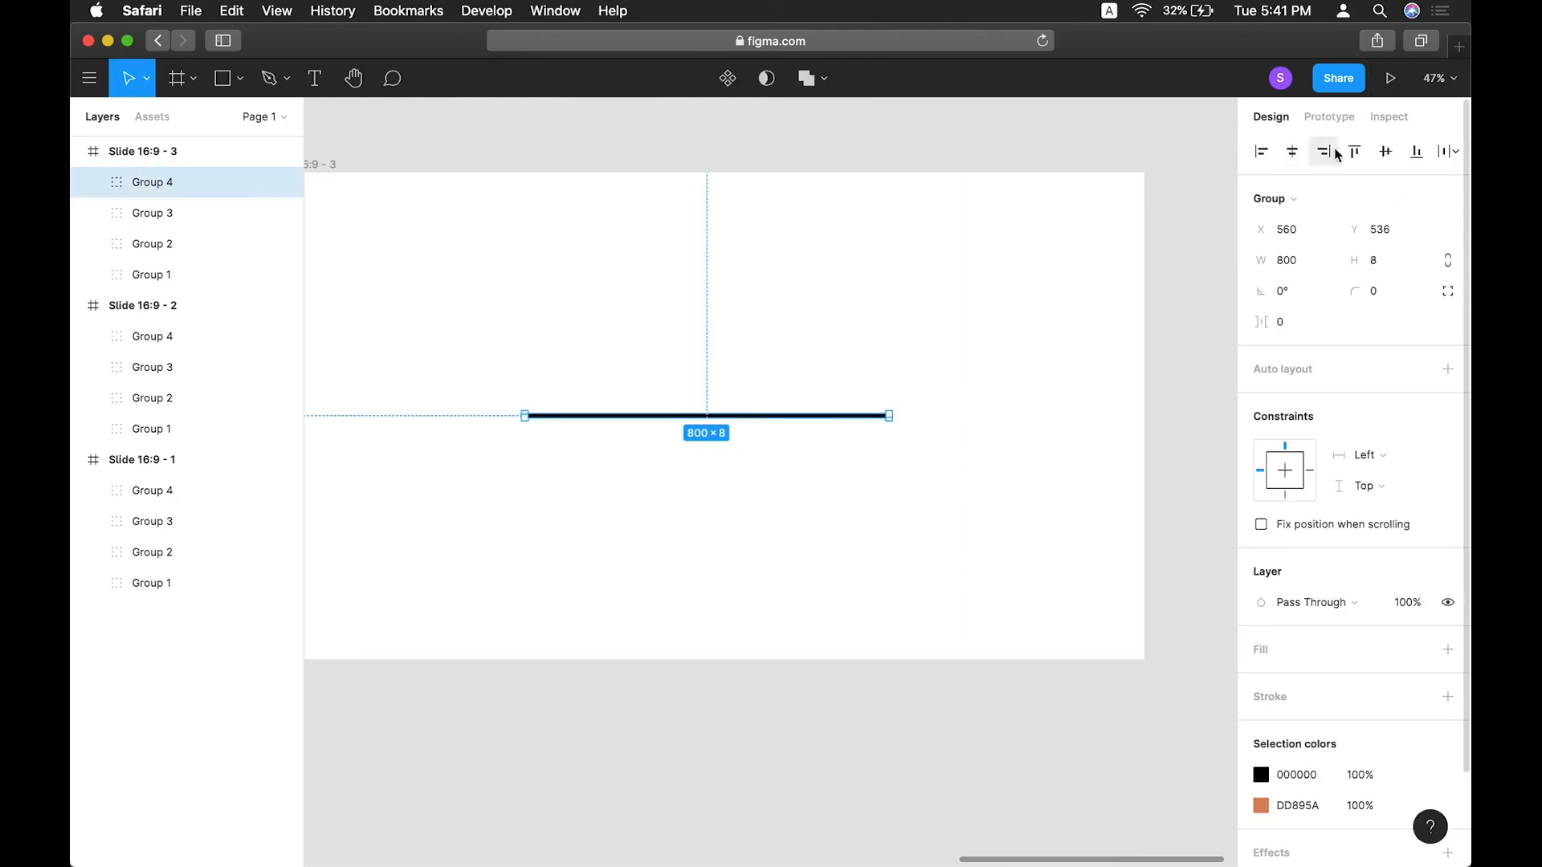
click(1021, 339)
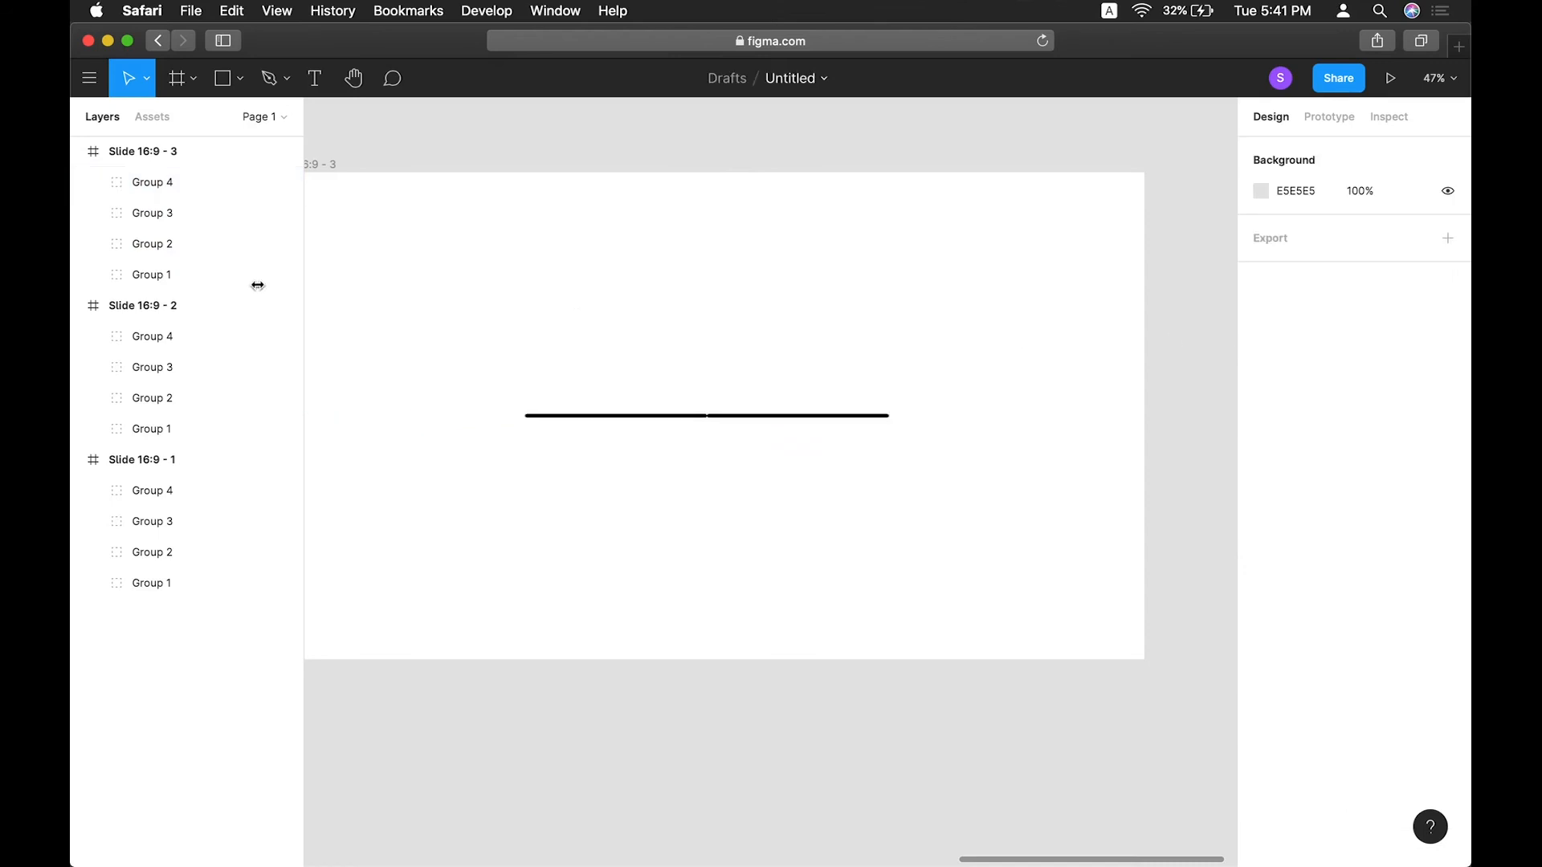
click(139, 248)
click(1301, 292)
text(45)
key(Tab)
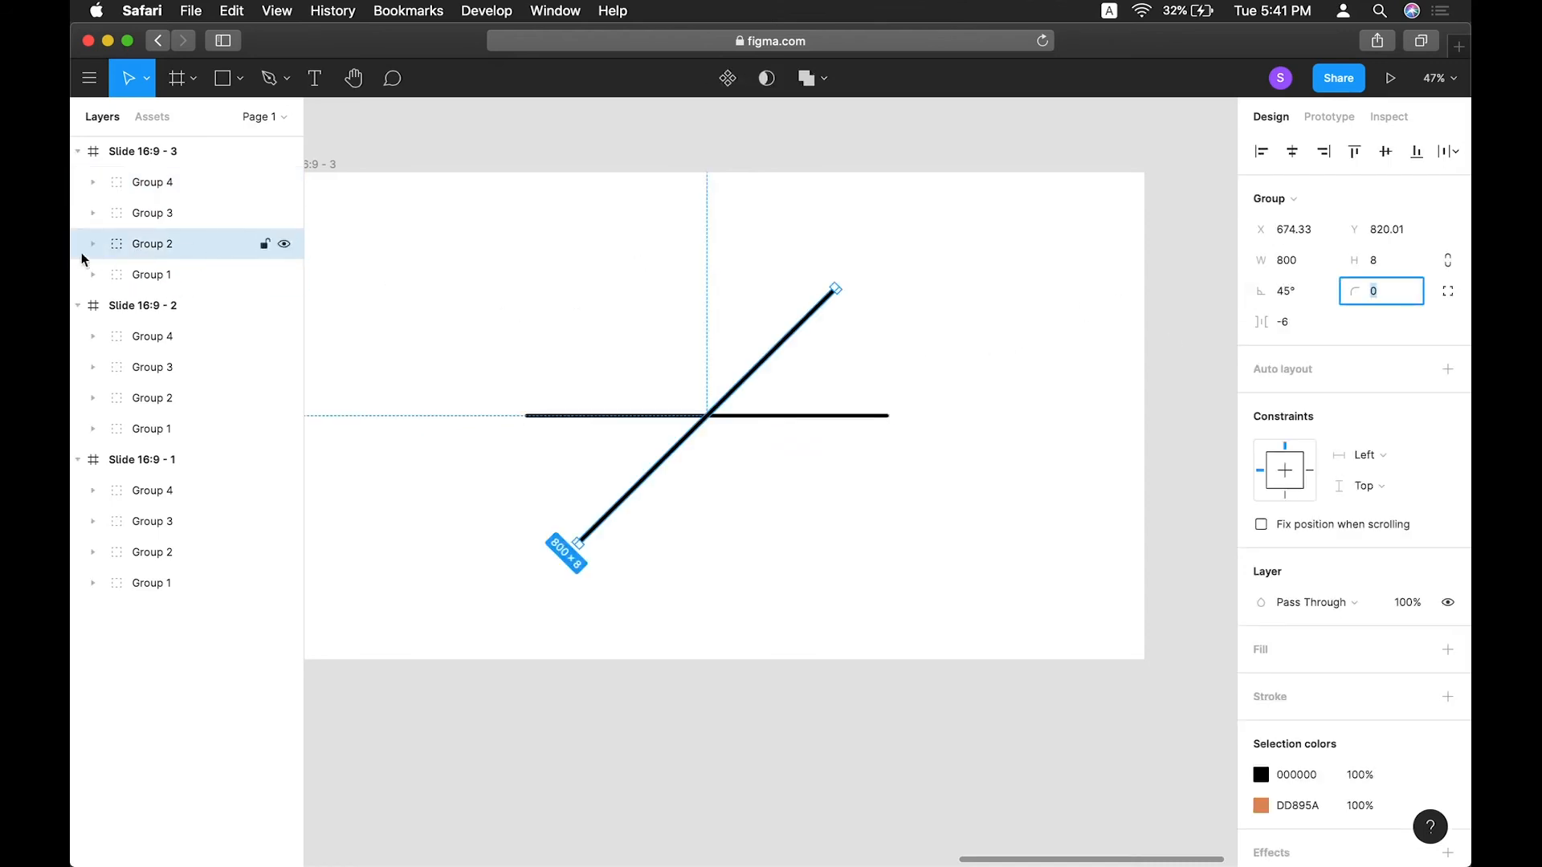
Rotate Group 3 to 90°.
click(94, 214)
click(1302, 293)
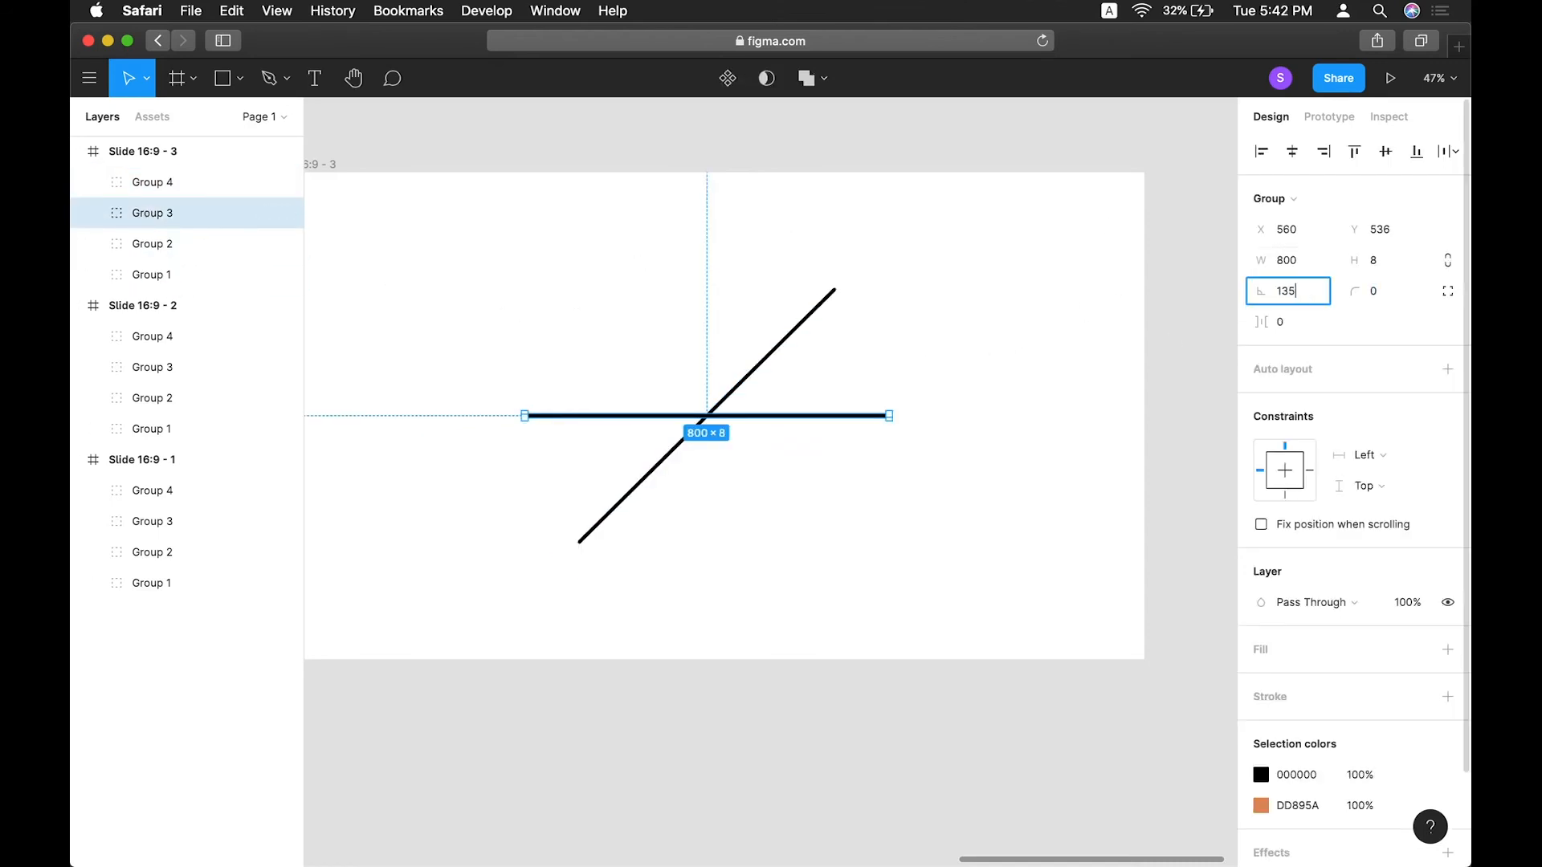
text(135)
double_click(1300, 295)
text(90)
key(Tab)
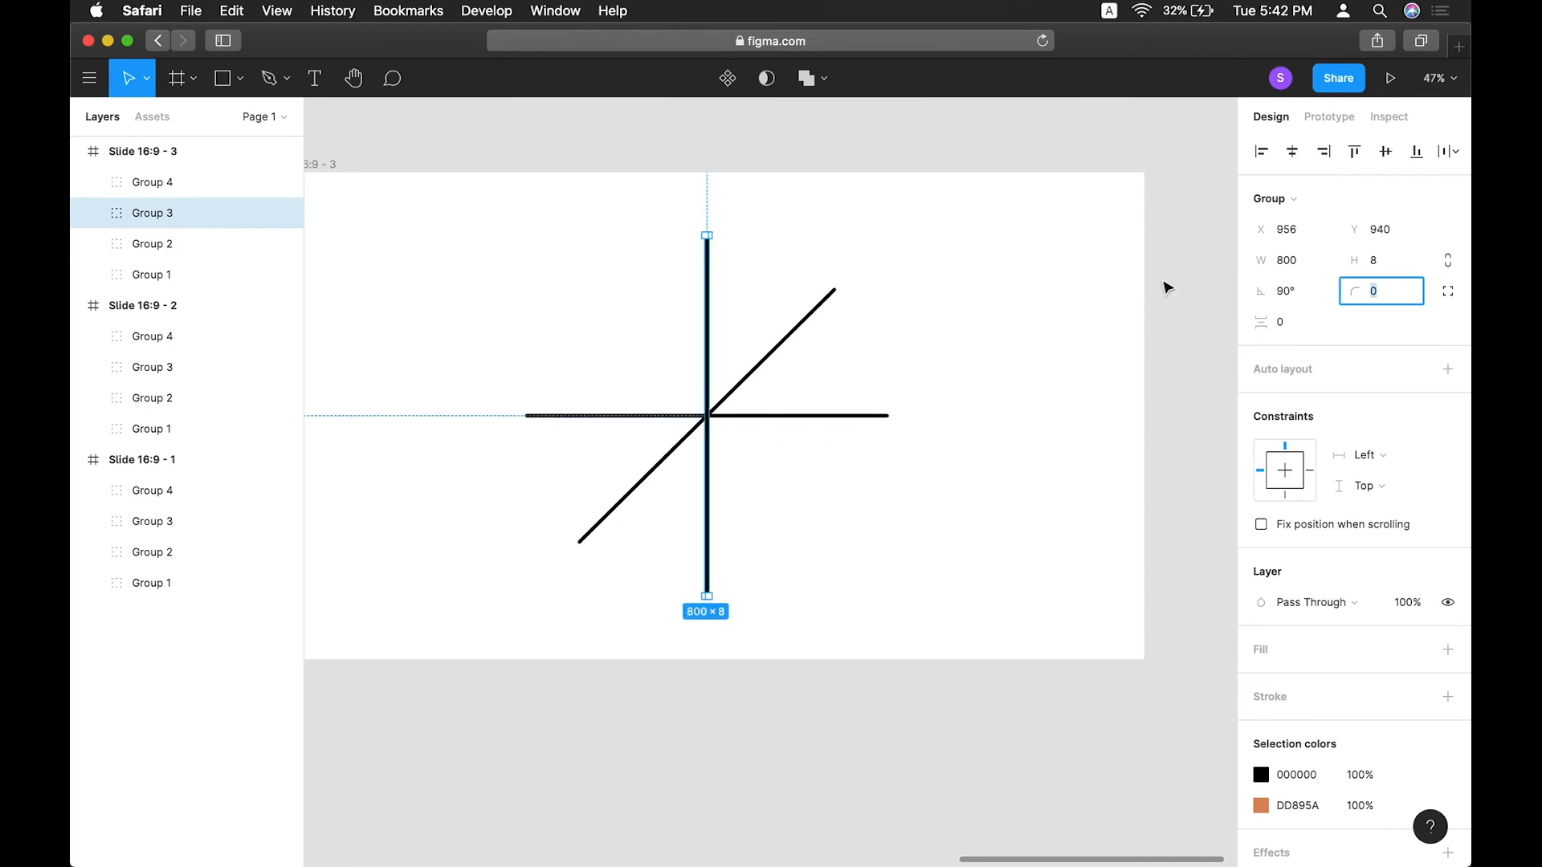
Rotate Group 4 to 135°.
click(134, 195)
click(1302, 304)
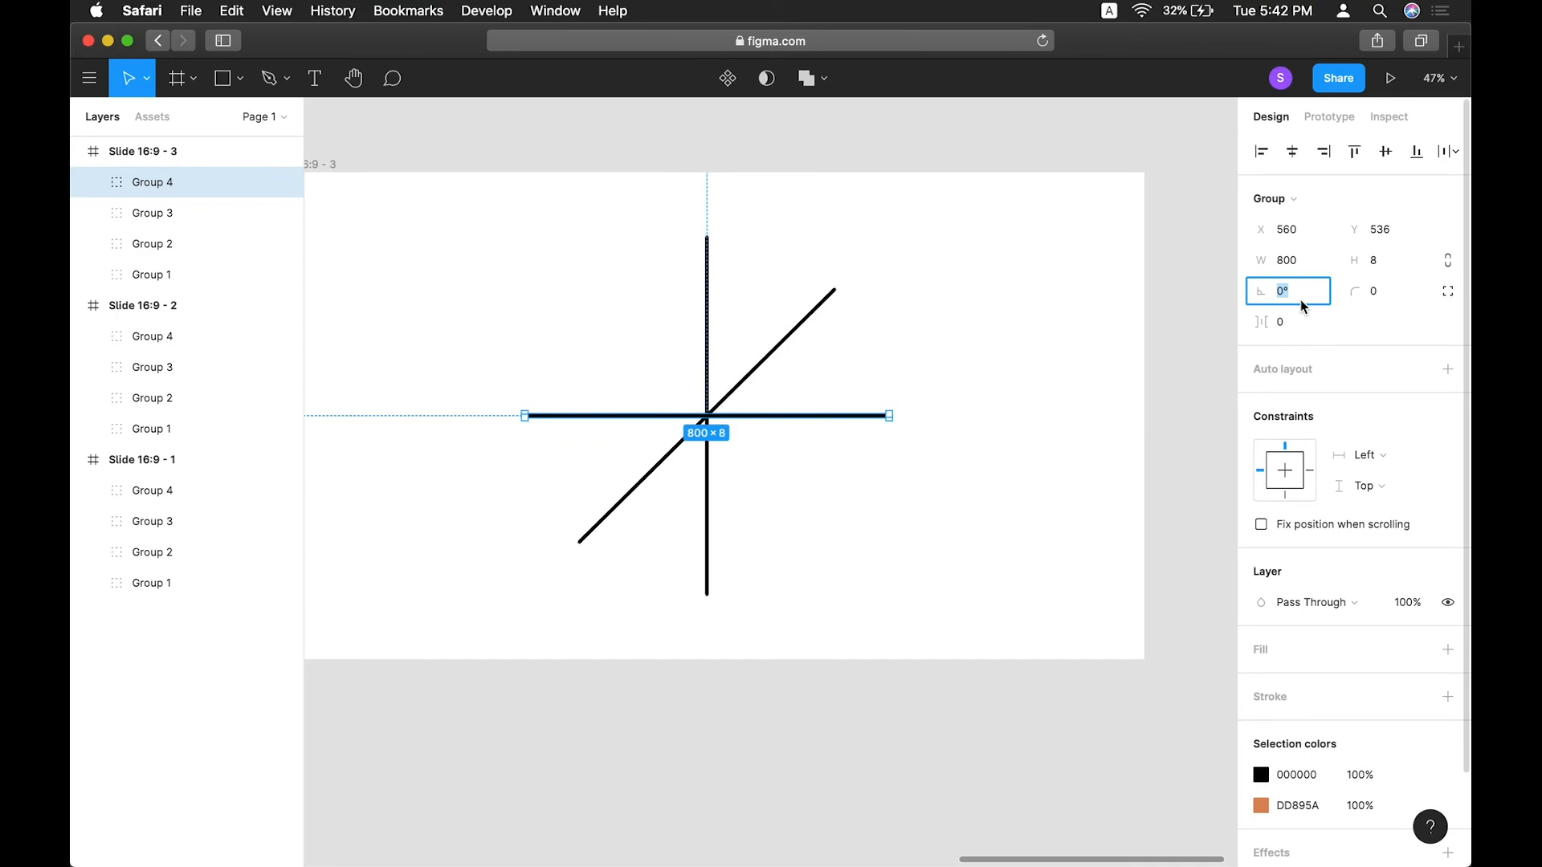
text(135)
key(Tab)
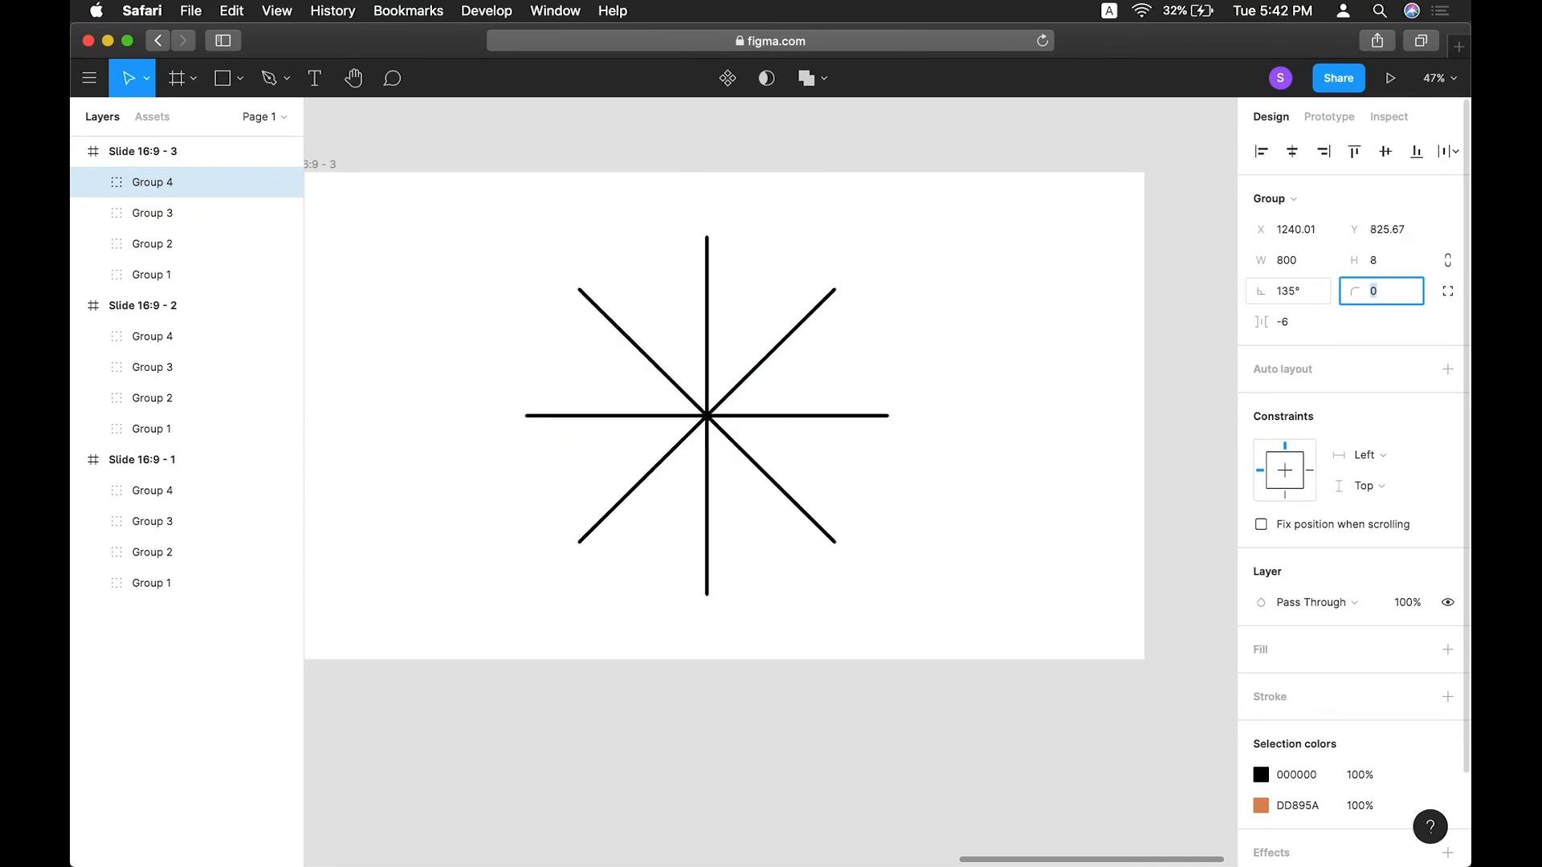
Connect Slide 16:9 - 2 to Slide 16:9 - 3 with a Smart animate interaction triggered After delay.
click(964, 372)
scroll(962, 367, down, 10)
click(1325, 118)
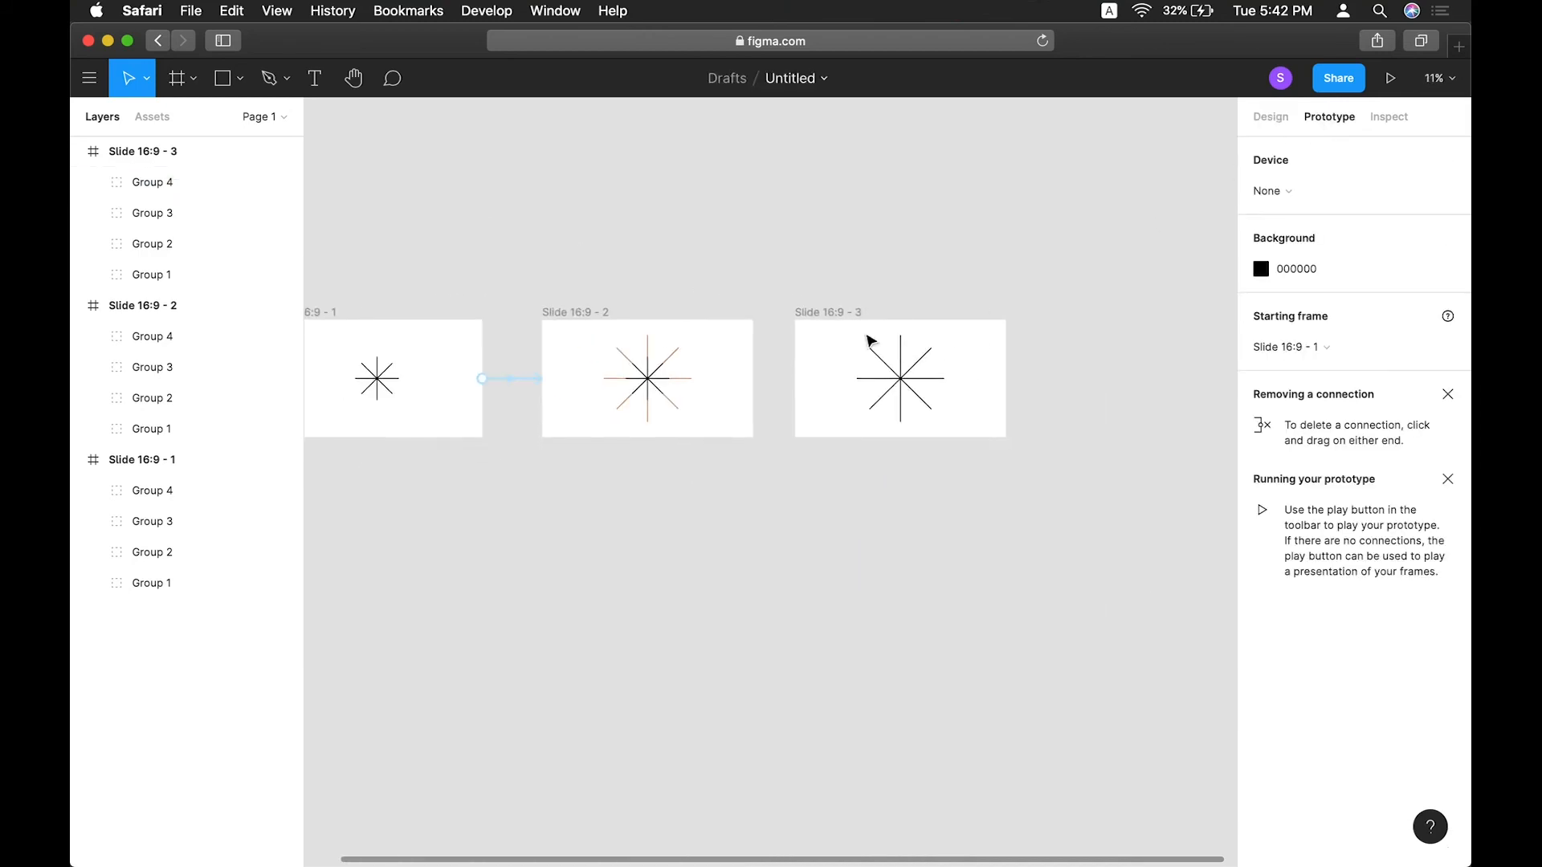
click(574, 340)
drag(753, 378, 791, 377)
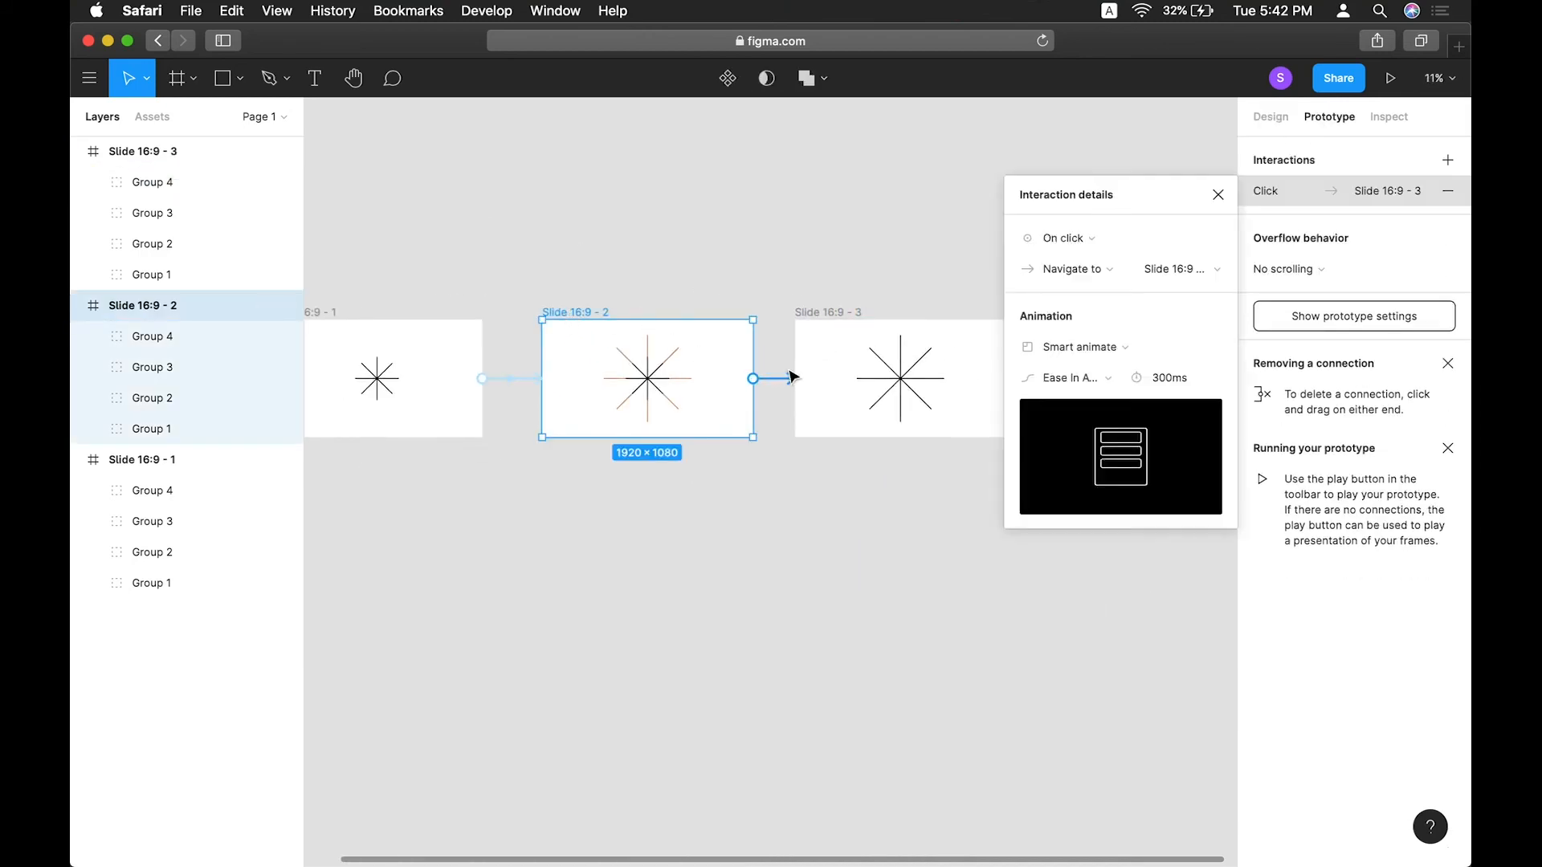
click(1058, 237)
click(1061, 478)
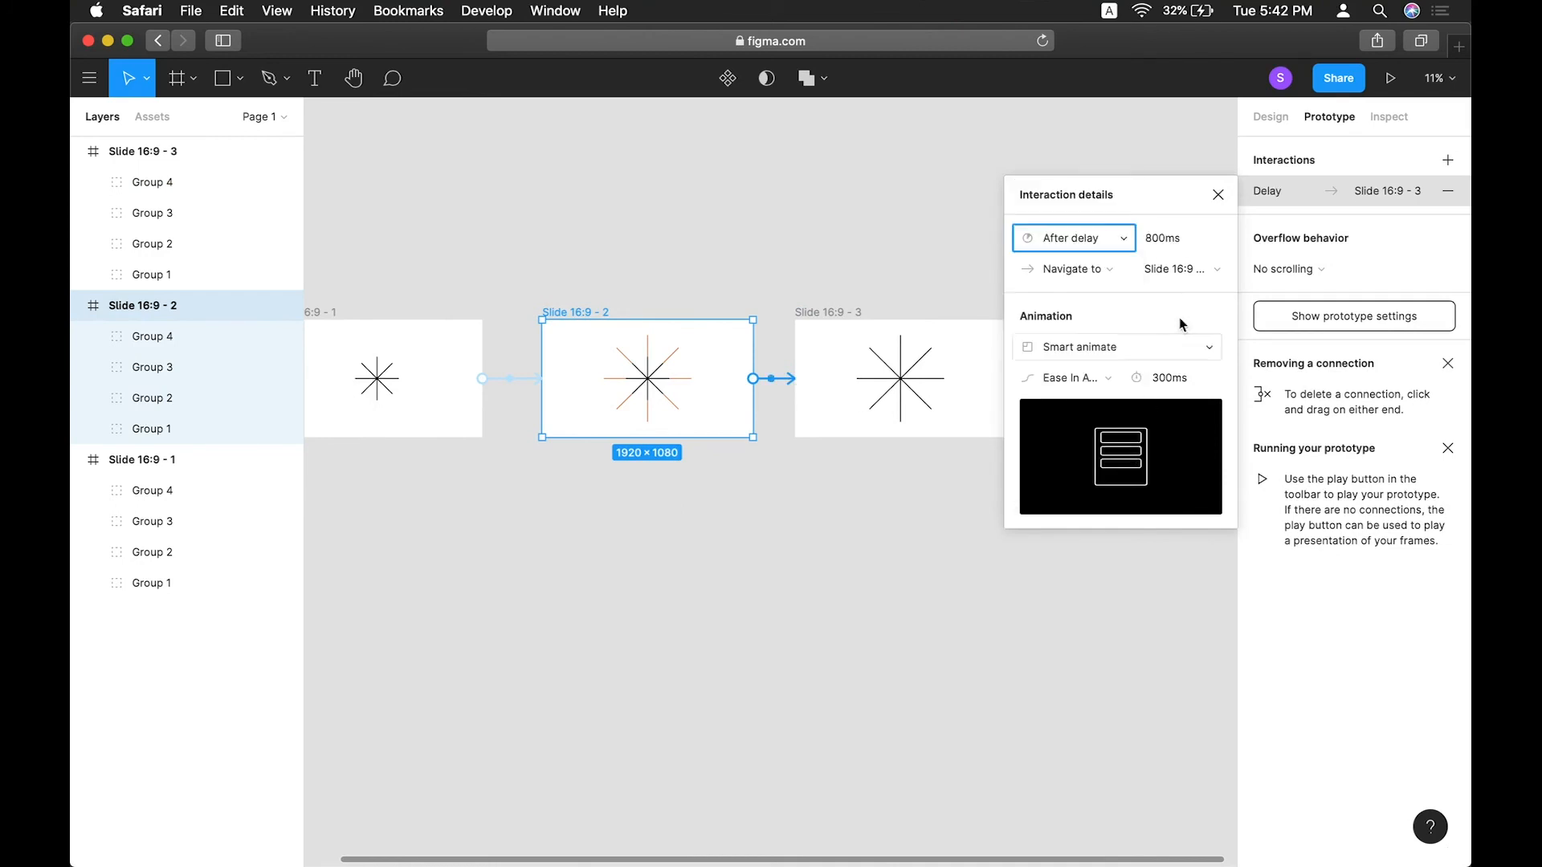
Set the interaction's delay to 1 ms and close the interaction details.
click(1181, 239)
double_click(1181, 239)
text(1)
key(Return)
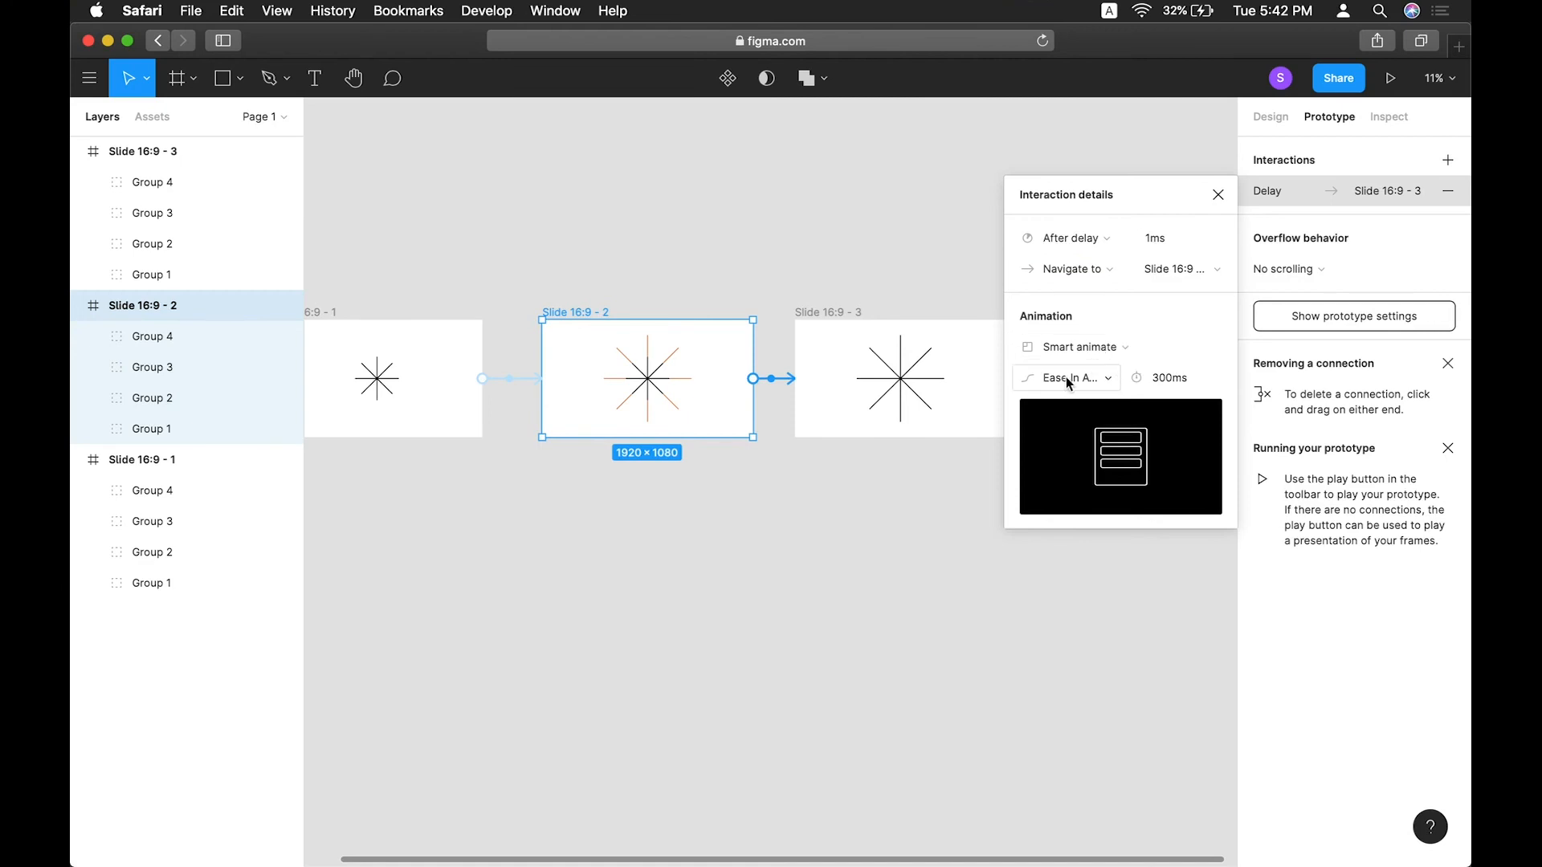
click(1066, 377)
click(1094, 384)
click(1221, 204)
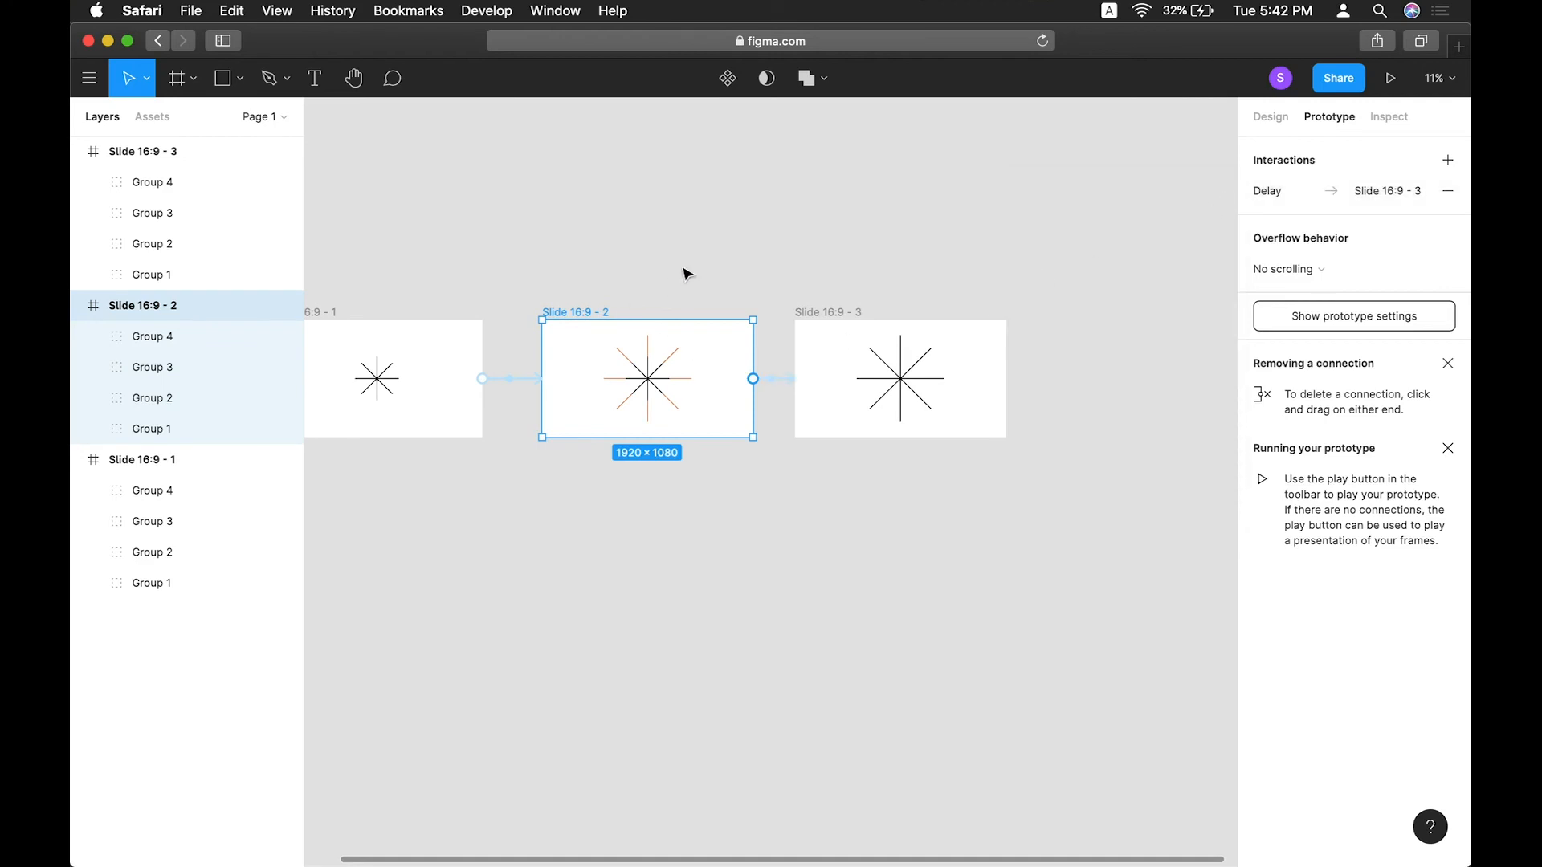
Play the prototype presentation to preview the slide transitions.
click(720, 257)
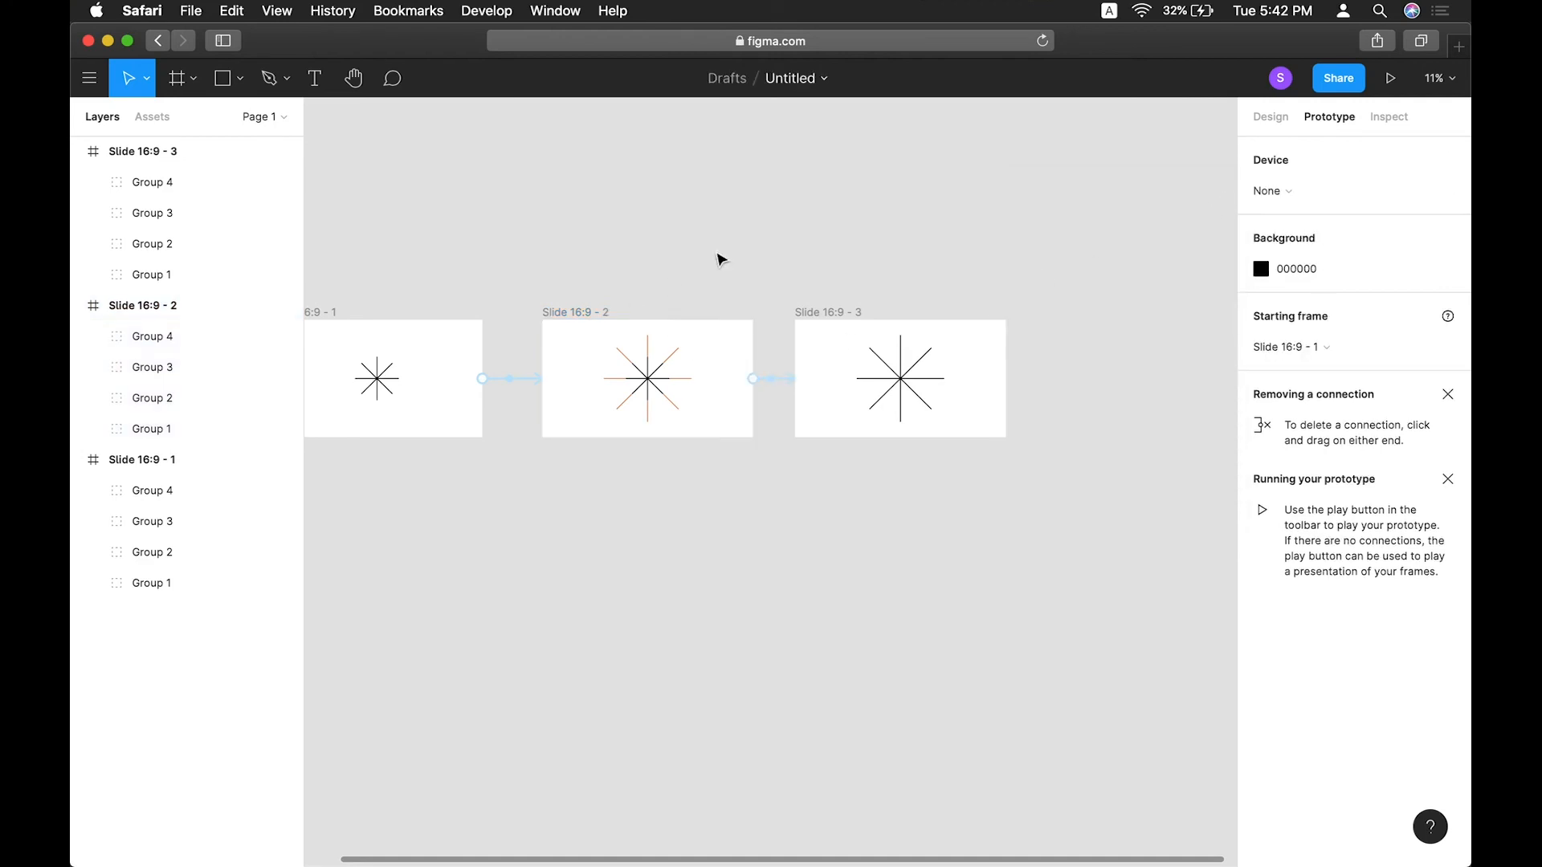
click(580, 313)
click(1389, 79)
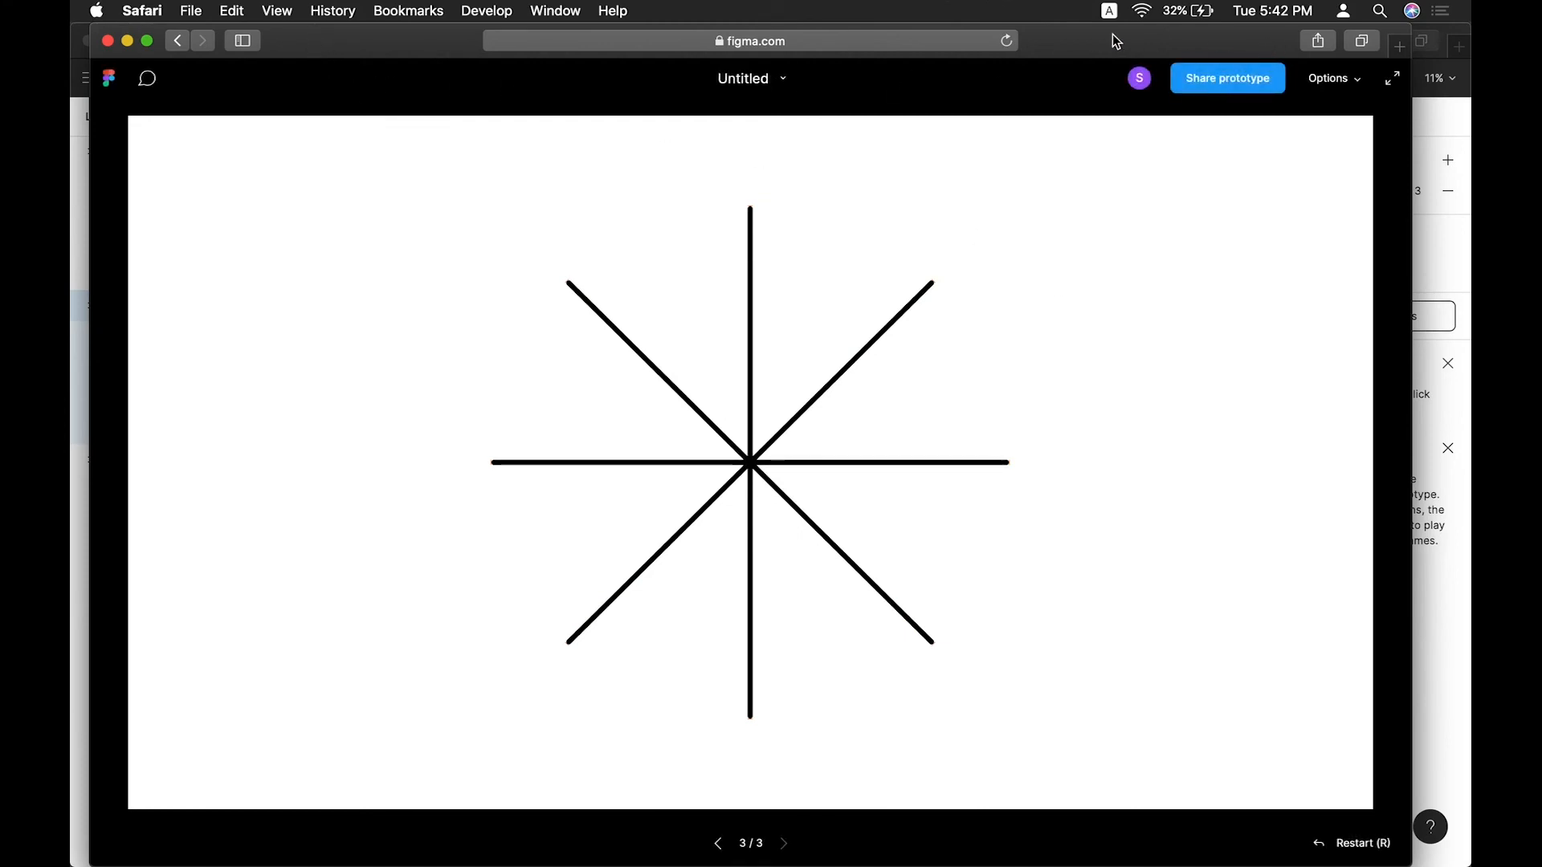
click(107, 40)
click(802, 534)
scroll(750, 496, down, 3)
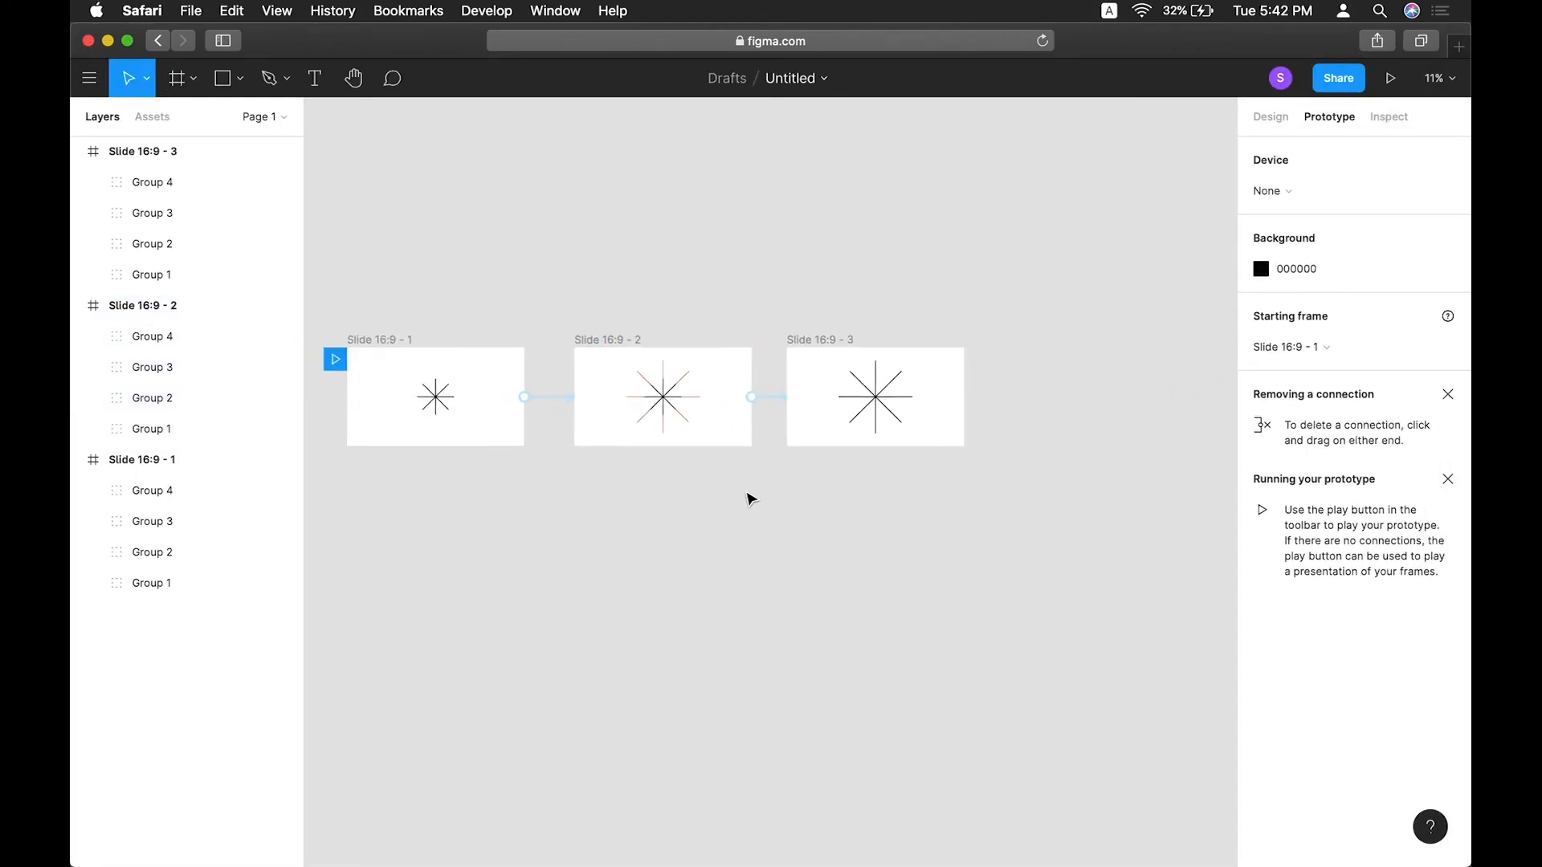
scroll(585, 351, up, 3)
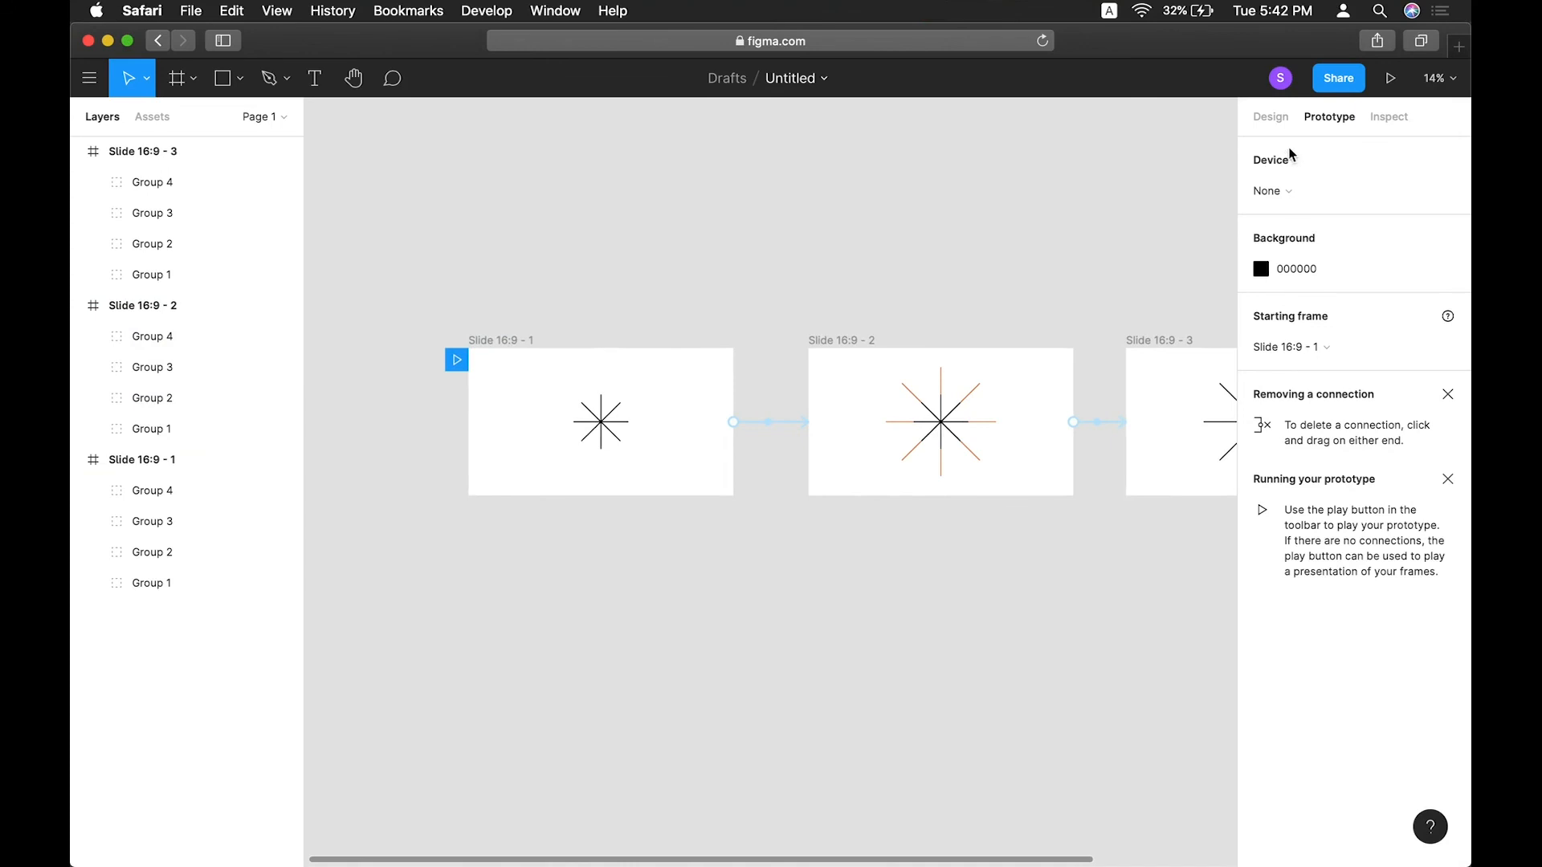
Select all three slides and set the black selection colour's opacity to 0%.
click(1269, 118)
scroll(642, 305, down, 3)
drag(462, 272, 1205, 609)
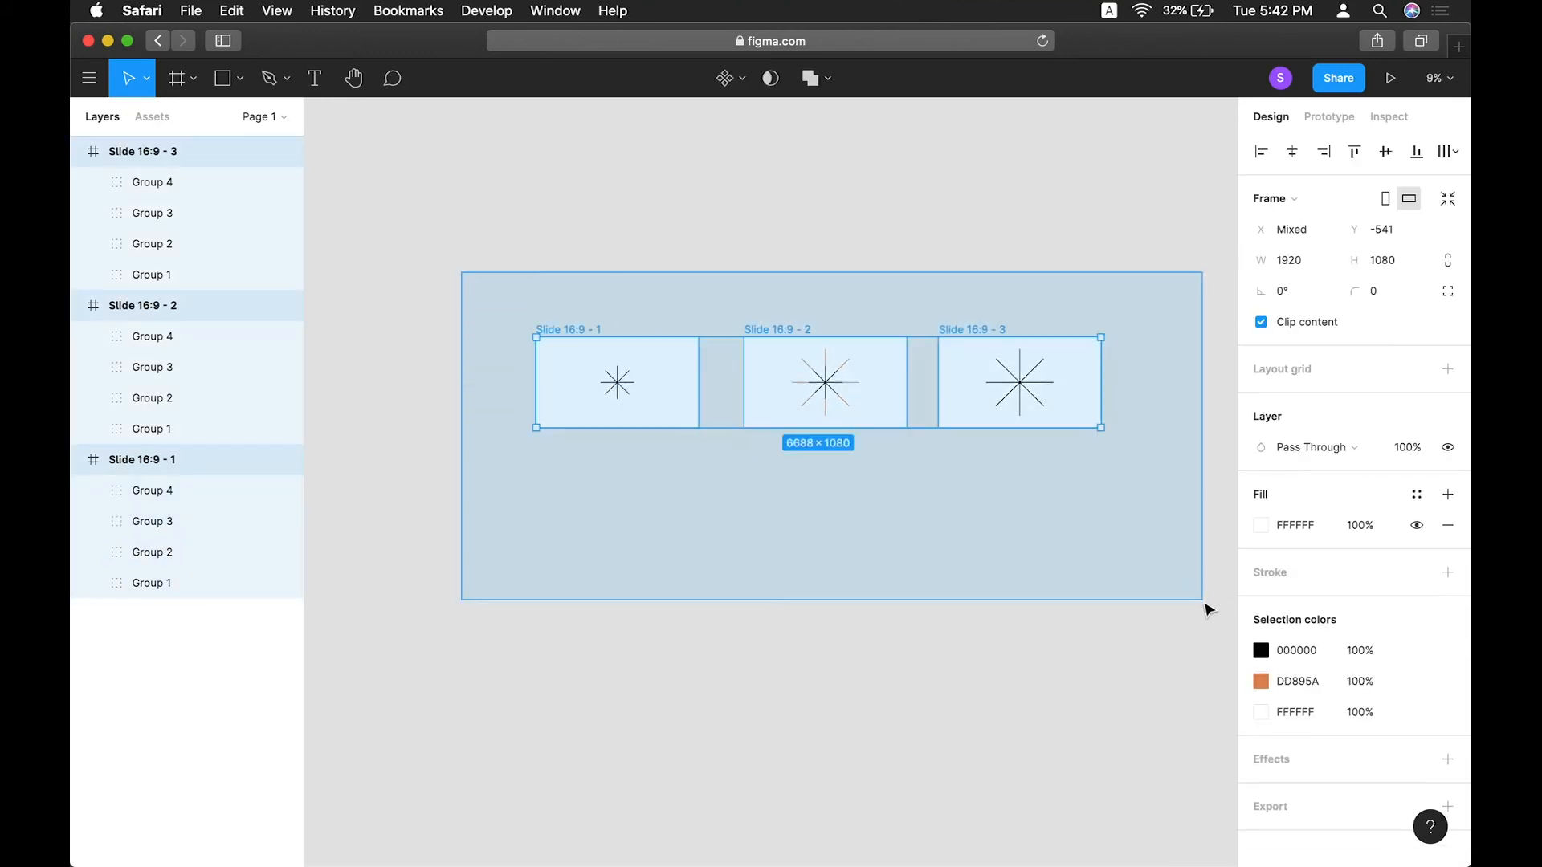
click(1296, 650)
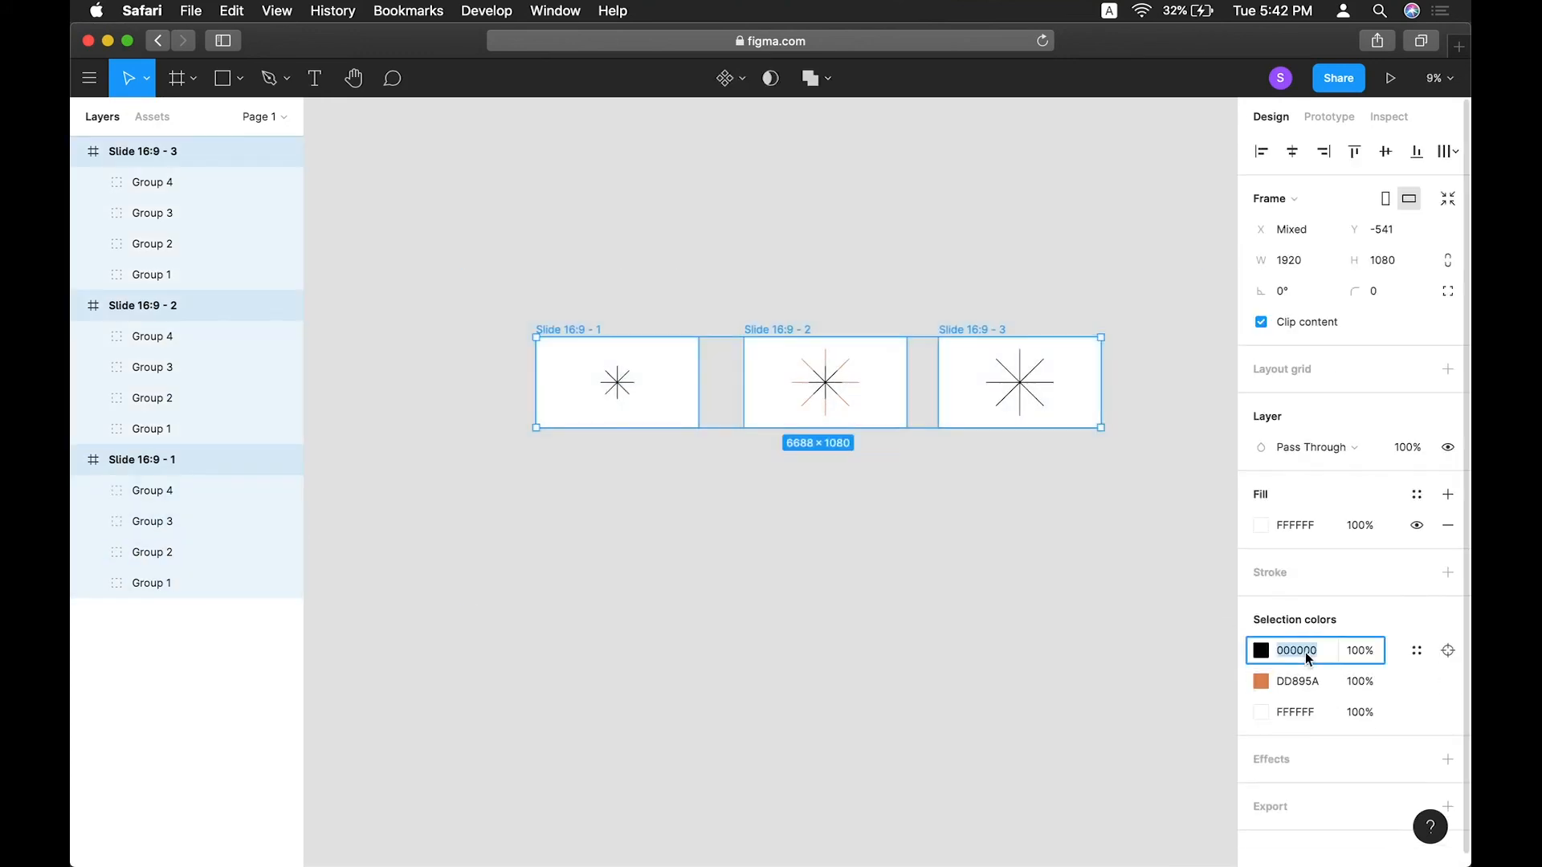
click(1363, 660)
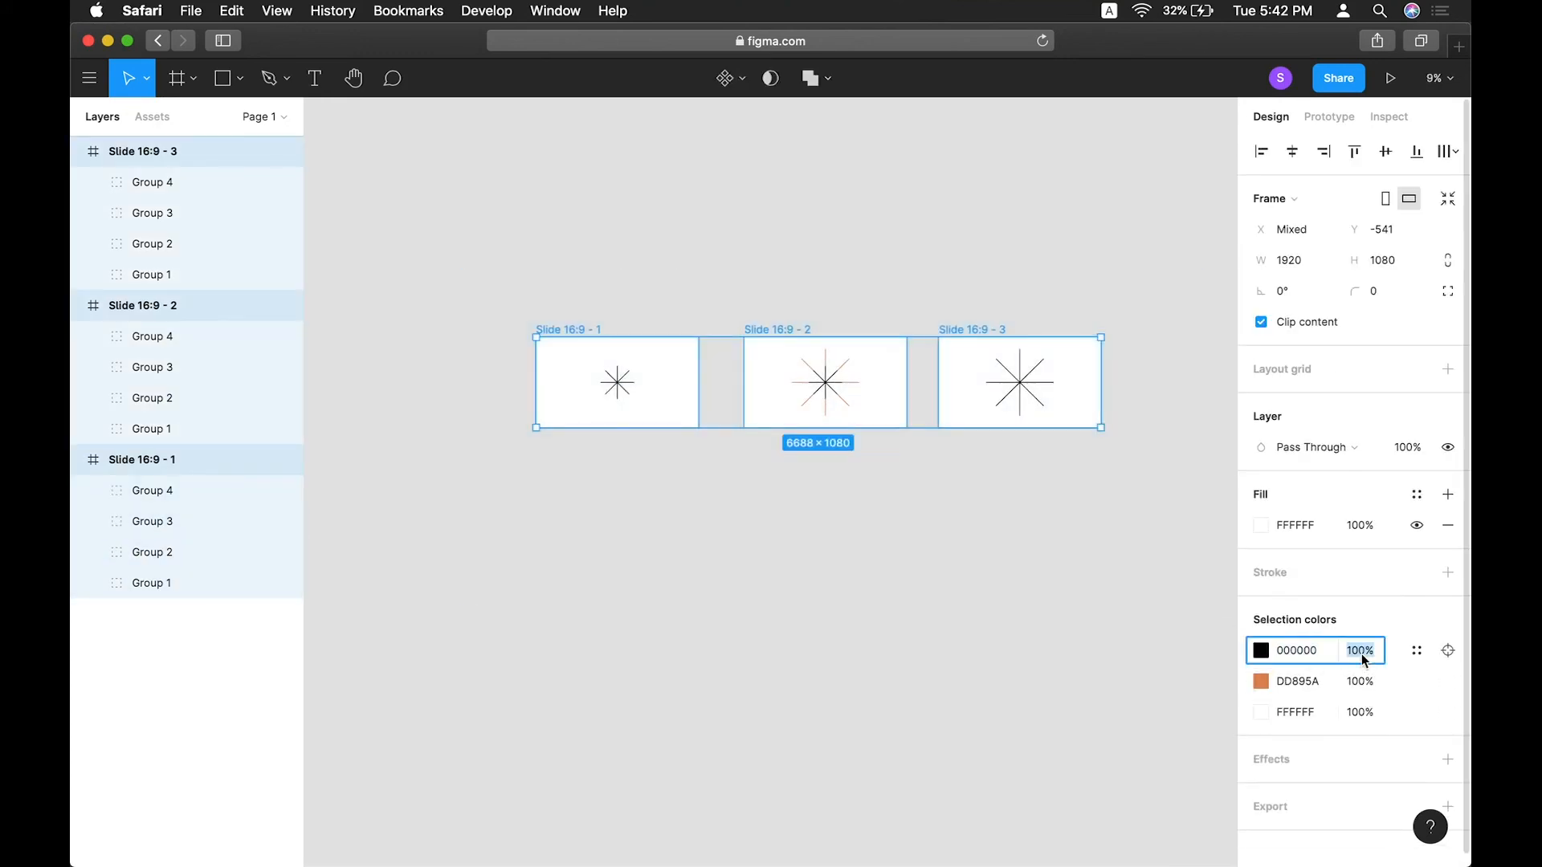
text(0)
key(Return)
Preview the prototype again with the hidden black bars.
click(1096, 378)
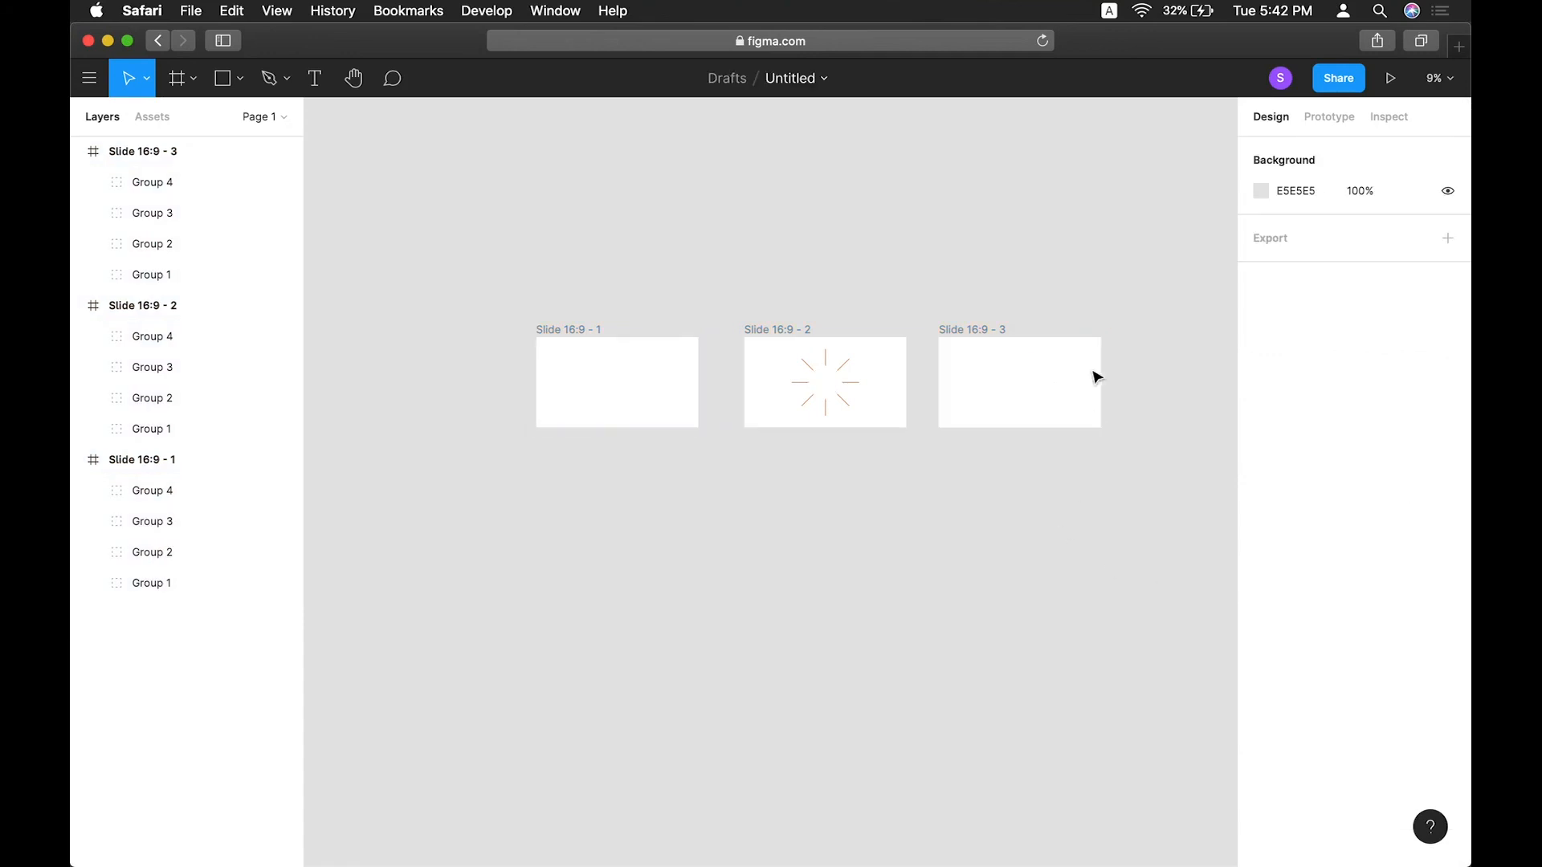
click(1392, 77)
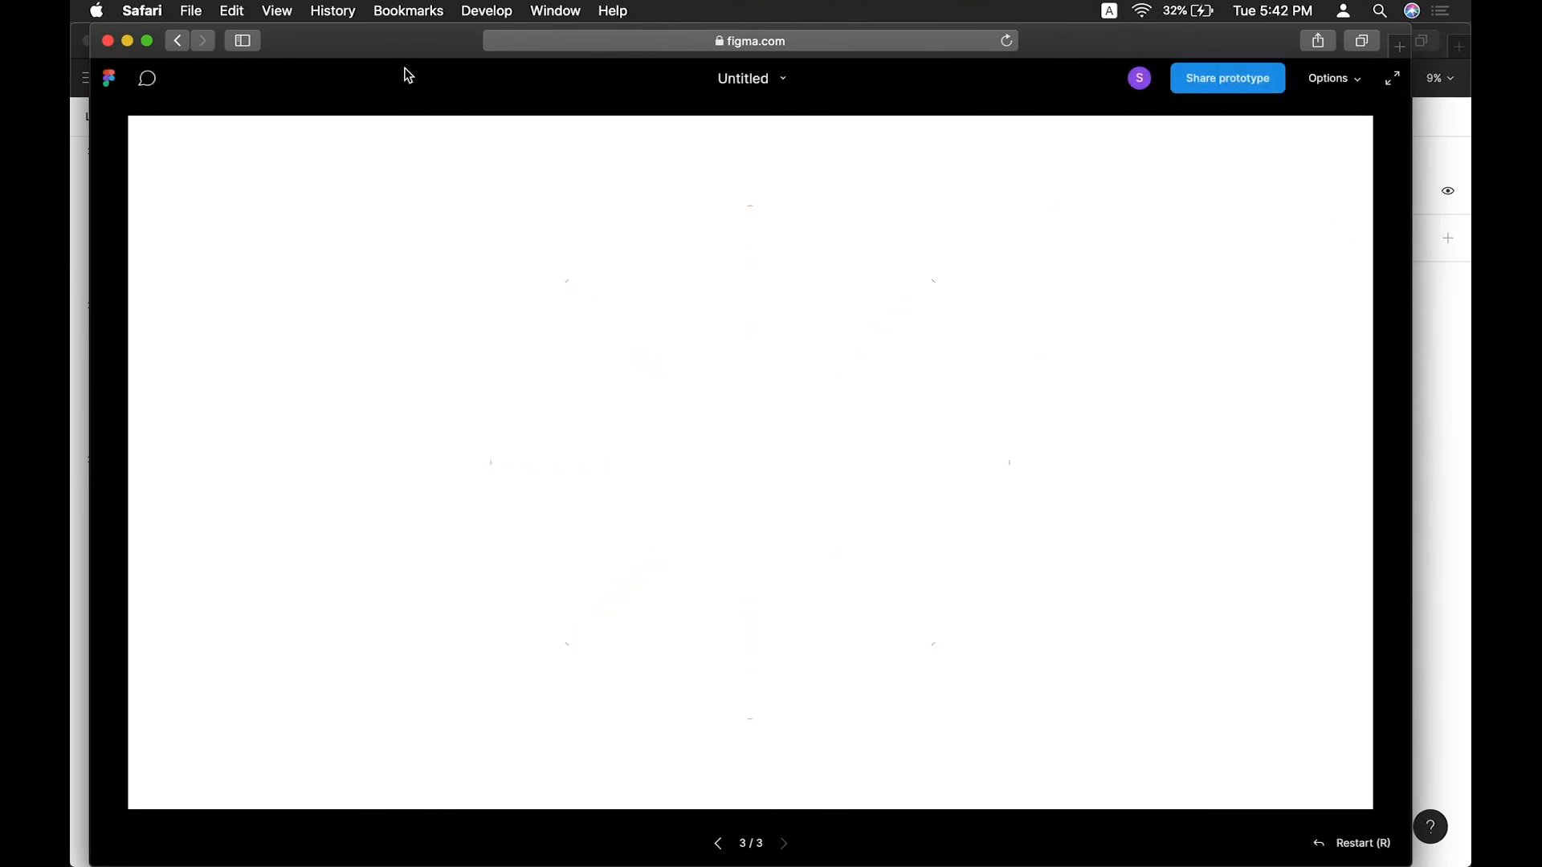
click(107, 40)
scroll(806, 310, up, 3)
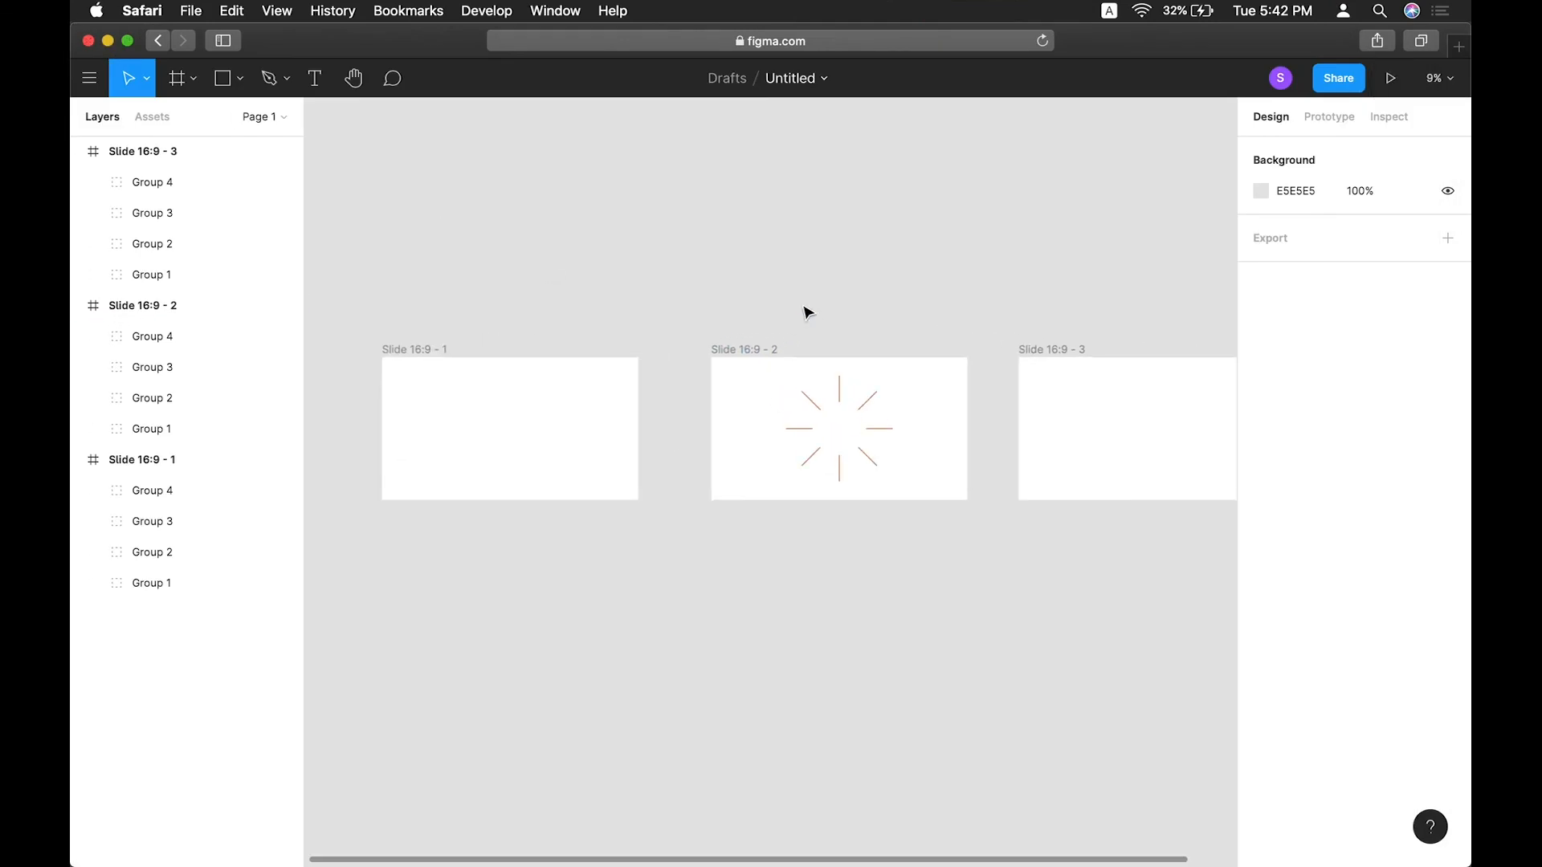
Style the Ray text layer in Avenir Heavy at size 120 with uppercase letter case.
click(417, 349)
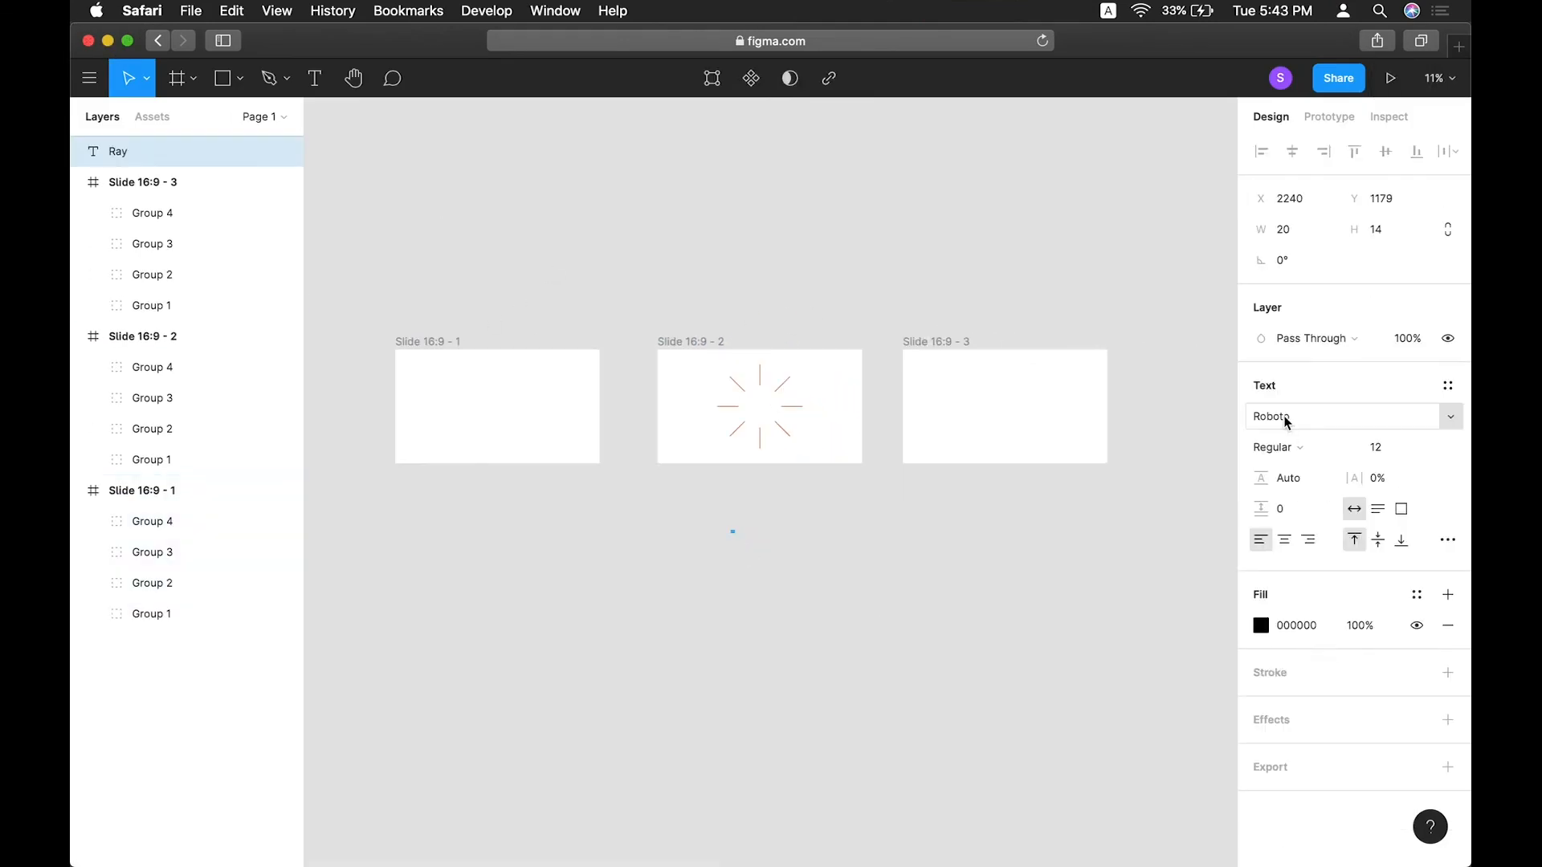
click(1285, 416)
text(avenir)
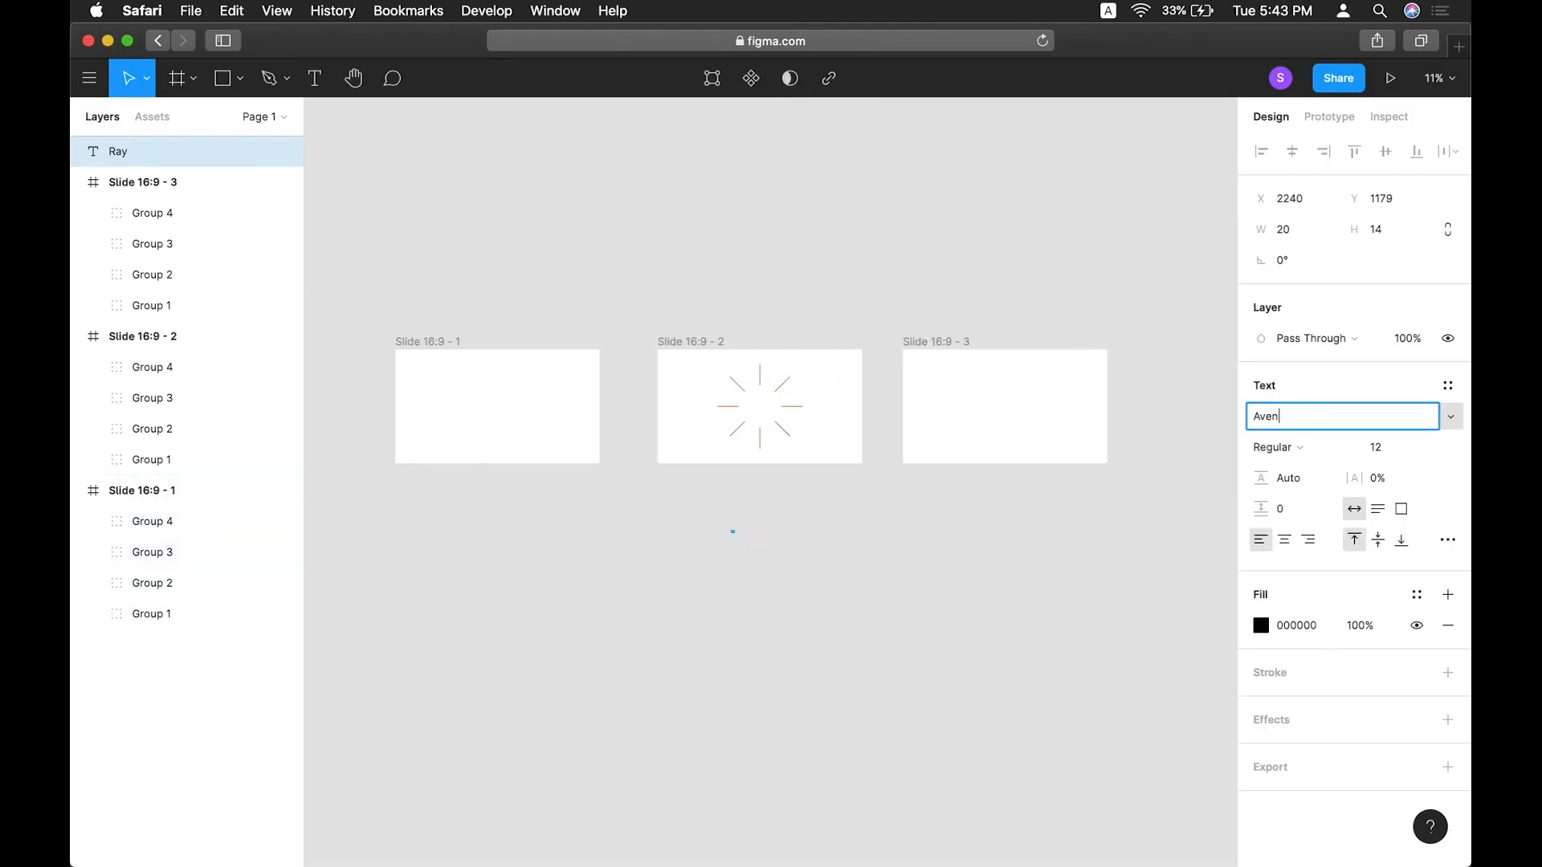
key(Return)
click(1390, 451)
text(120)
click(1448, 540)
click(1146, 680)
click(1271, 447)
click(1323, 514)
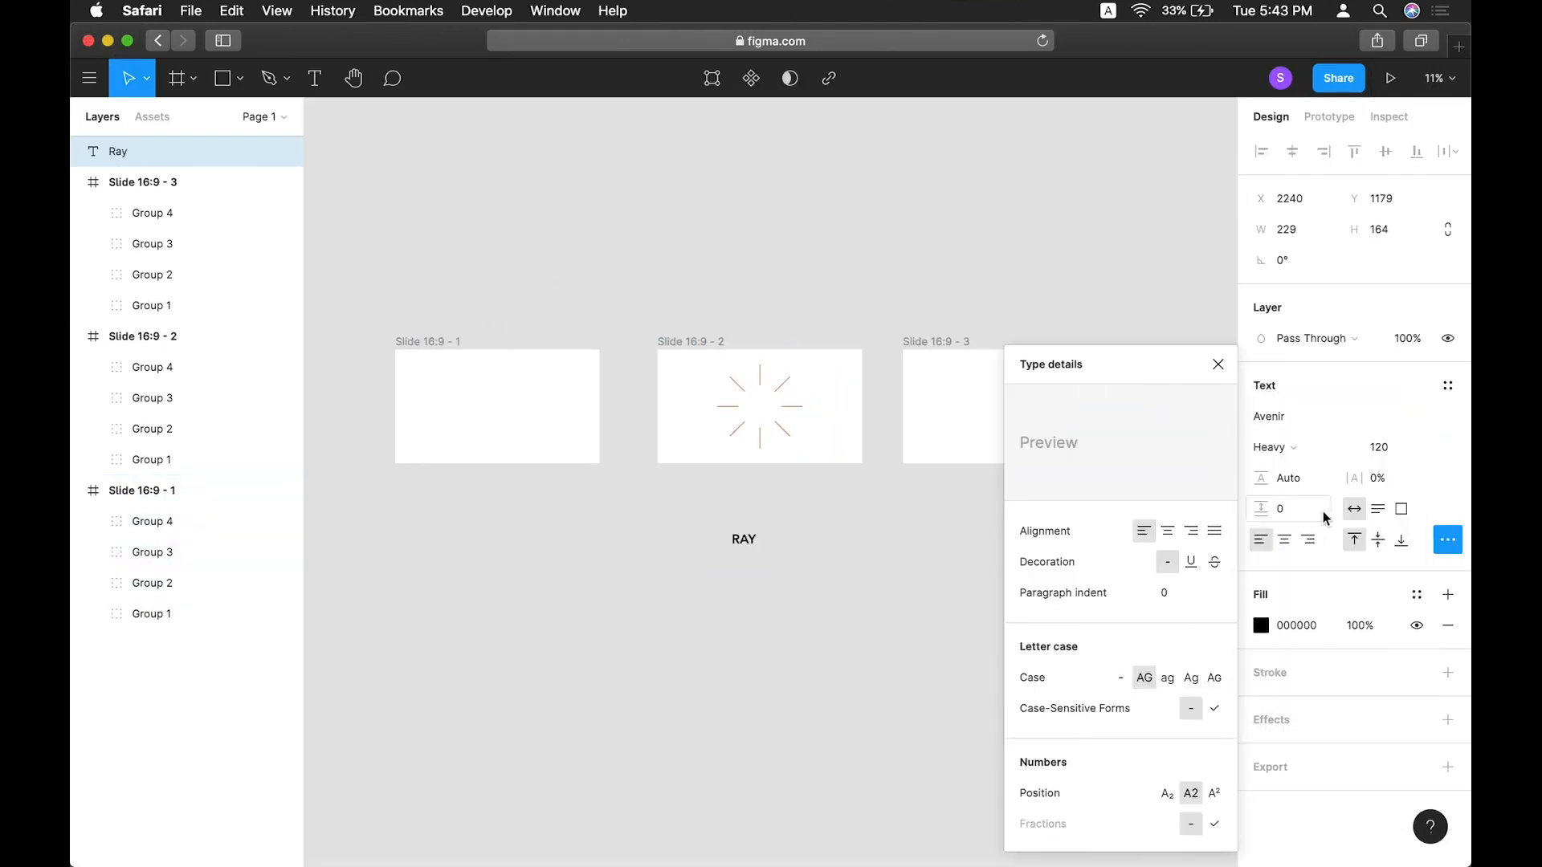
click(1218, 364)
Set the text to size 160 with 5% letter spacing and move it into Slide 16:9 - 2.
click(1387, 447)
text(160)
key(Return)
click(1372, 478)
text(5)
click(924, 554)
drag(755, 544, 767, 450)
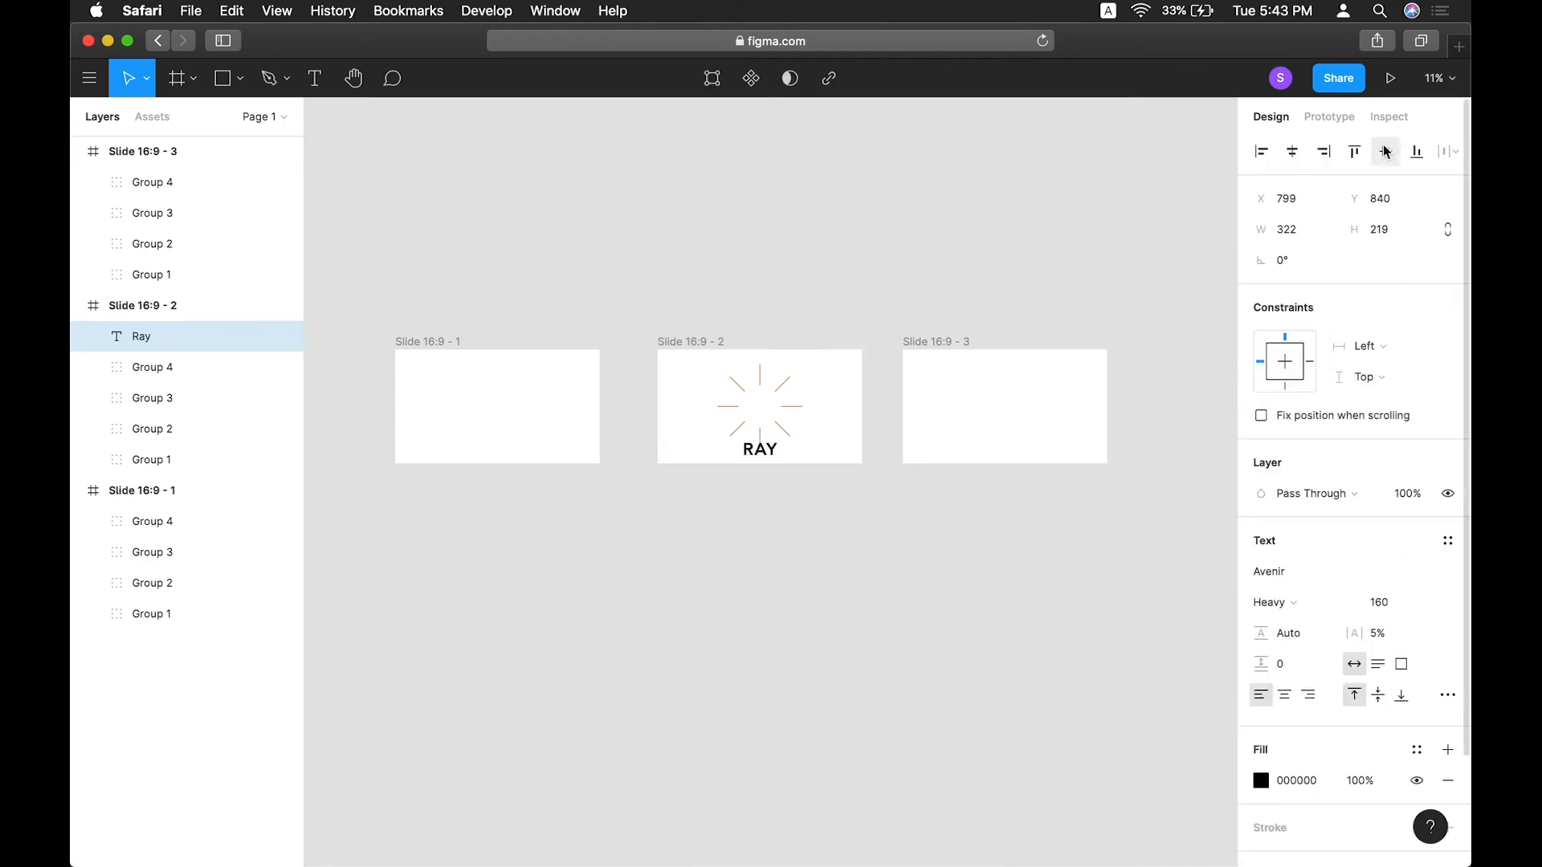
Resize the RAY text to 128 and center it horizontally and vertically in Slide 16:9 - 2.
click(1385, 151)
click(1044, 289)
click(766, 408)
click(1391, 607)
text(128)
key(Return)
click(1291, 151)
click(1391, 151)
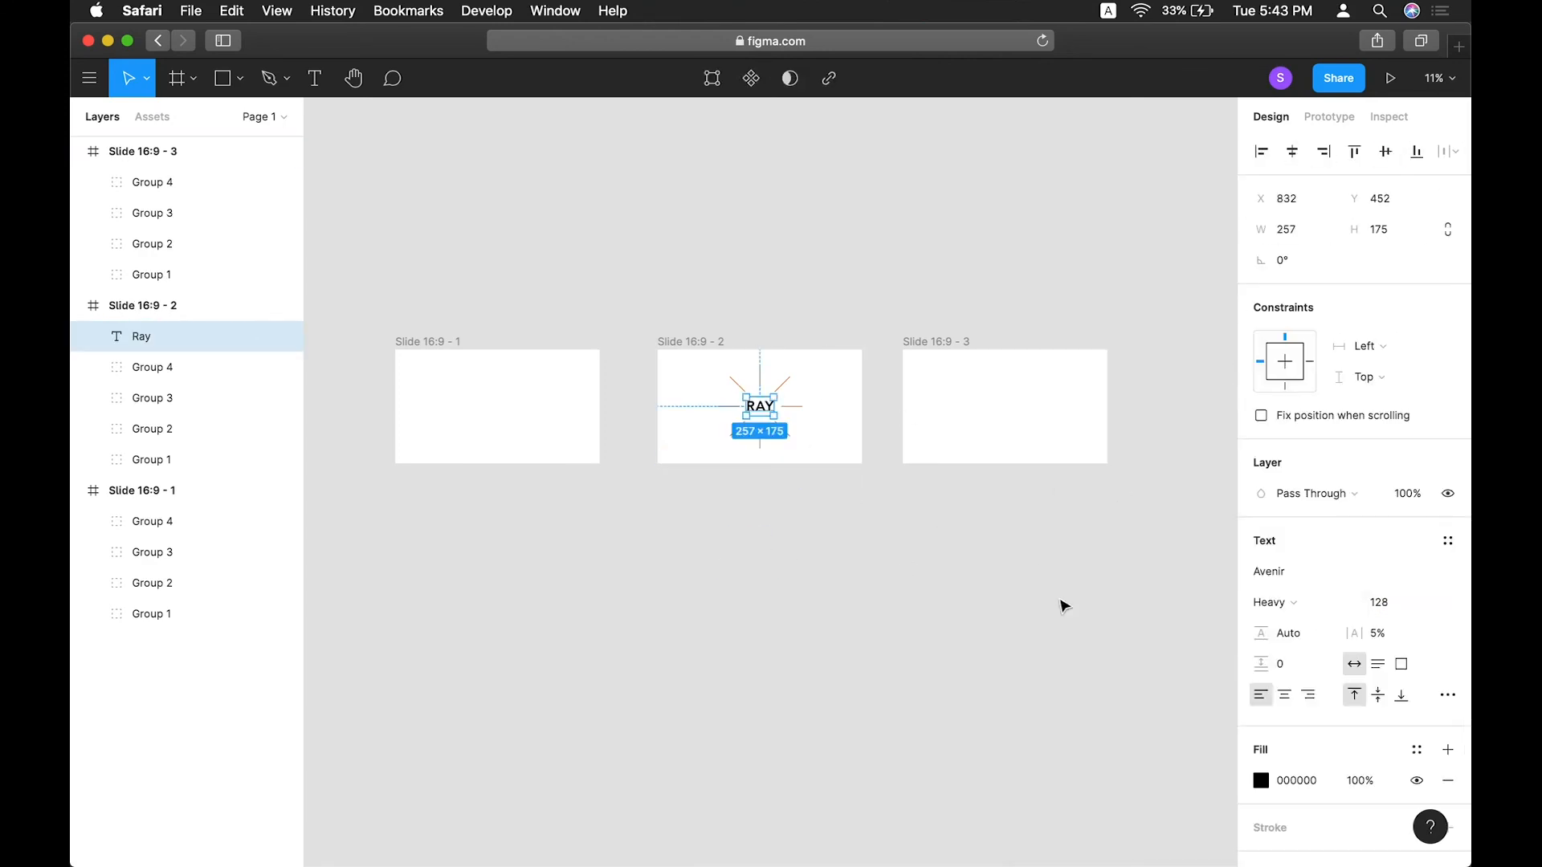
Duplicate the centered RAY text into the centers of Slide 16:9 - 1 and Slide 16:9 - 3.
click(1062, 602)
click(1291, 151)
click(1389, 151)
drag(759, 410, 486, 413)
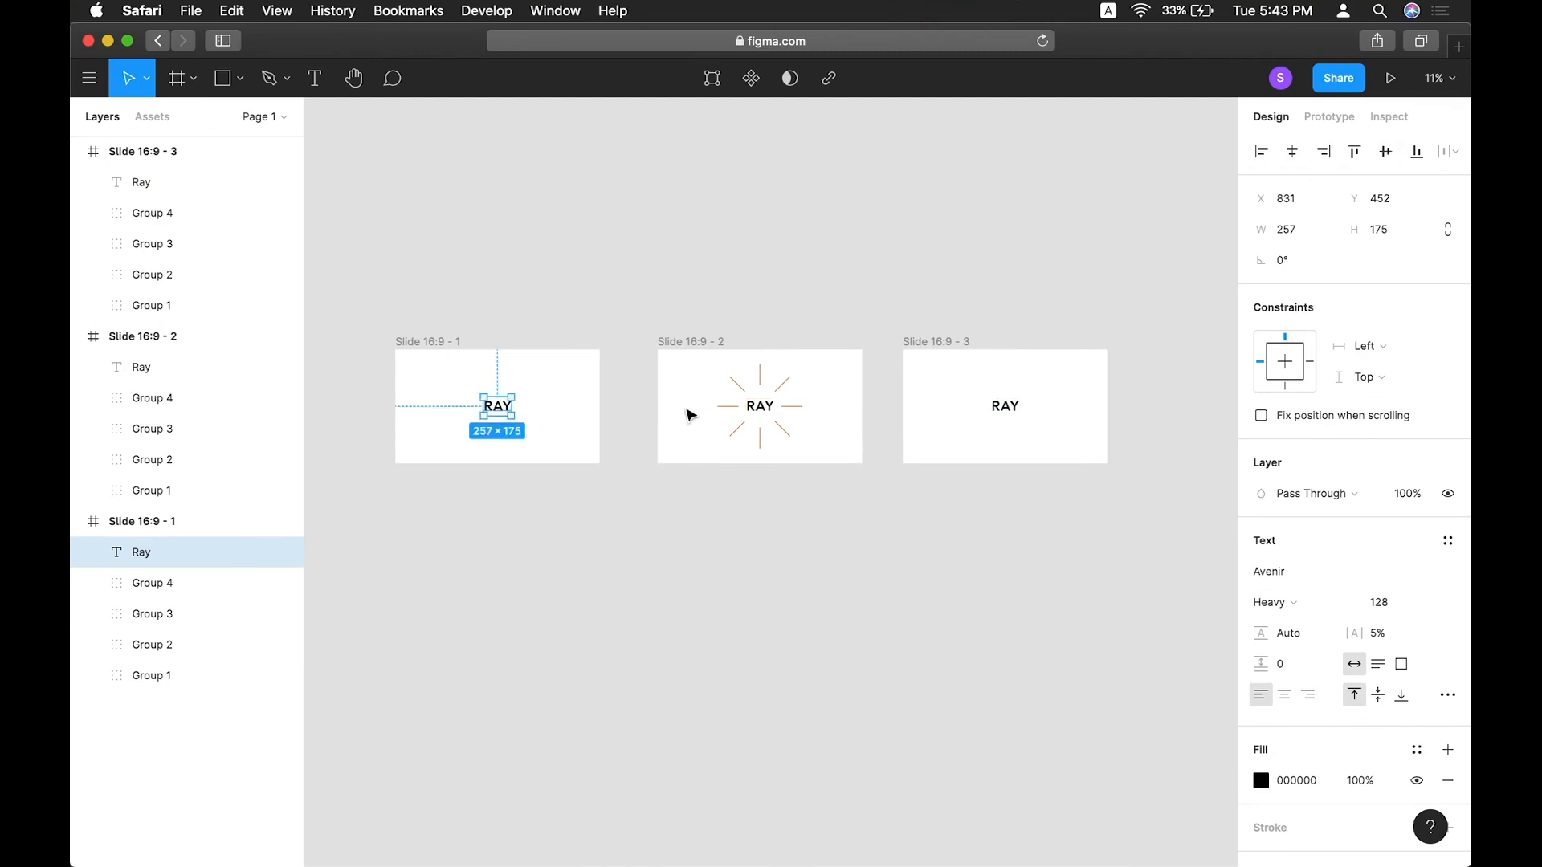
click(555, 615)
Play the prototype from Slide 16:9 - 1 to check the text with the starburst.
click(426, 343)
click(1390, 78)
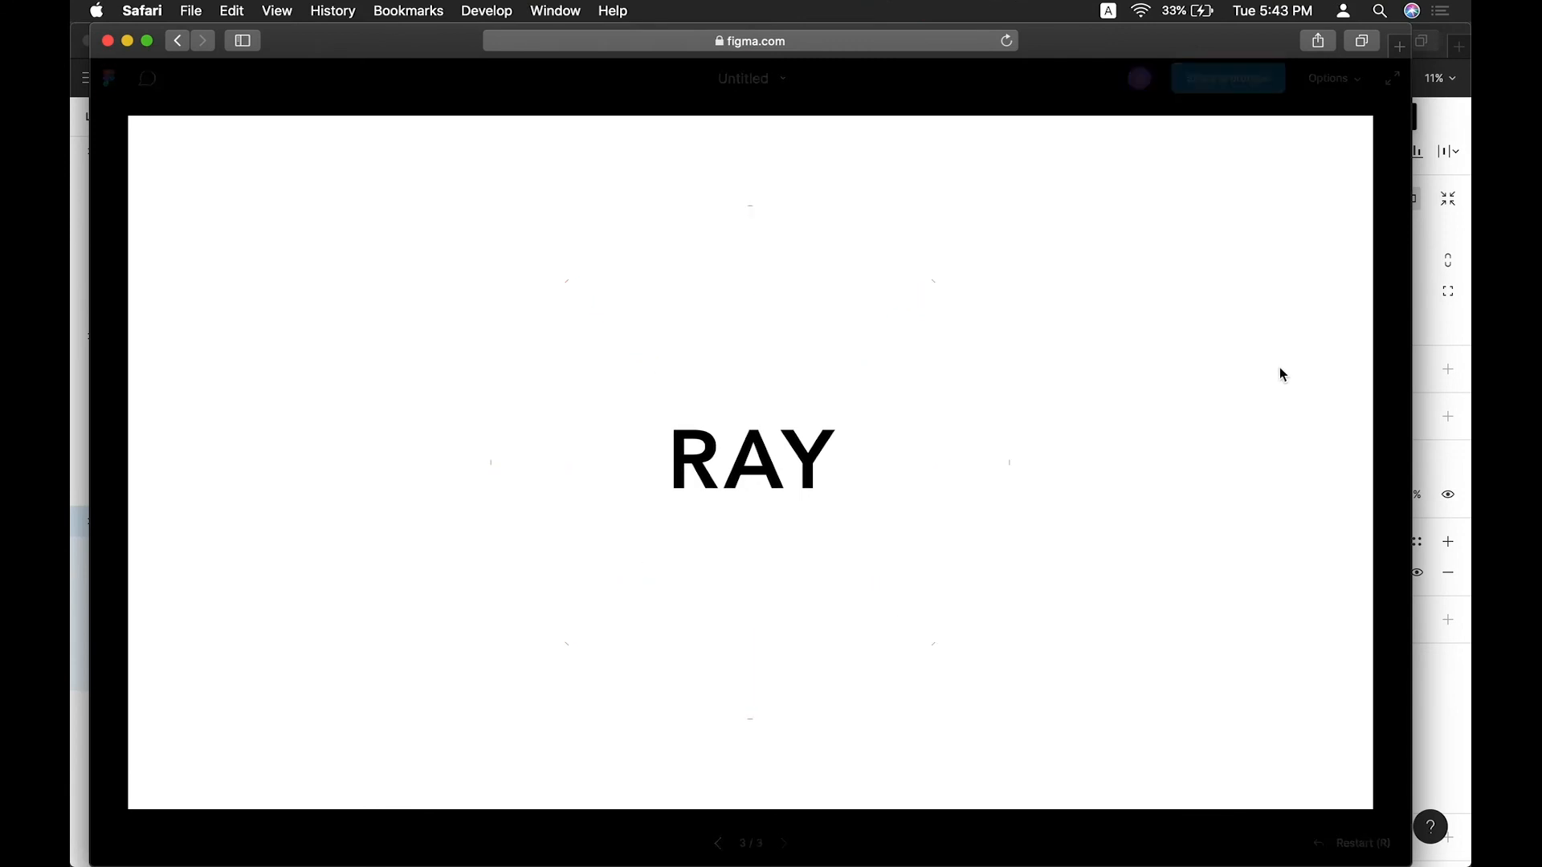
click(107, 41)
Connect Slide 16:9 - 3 back to Slide 16:9 - 1 with an After delay interaction of 1 ms.
click(967, 330)
click(1344, 116)
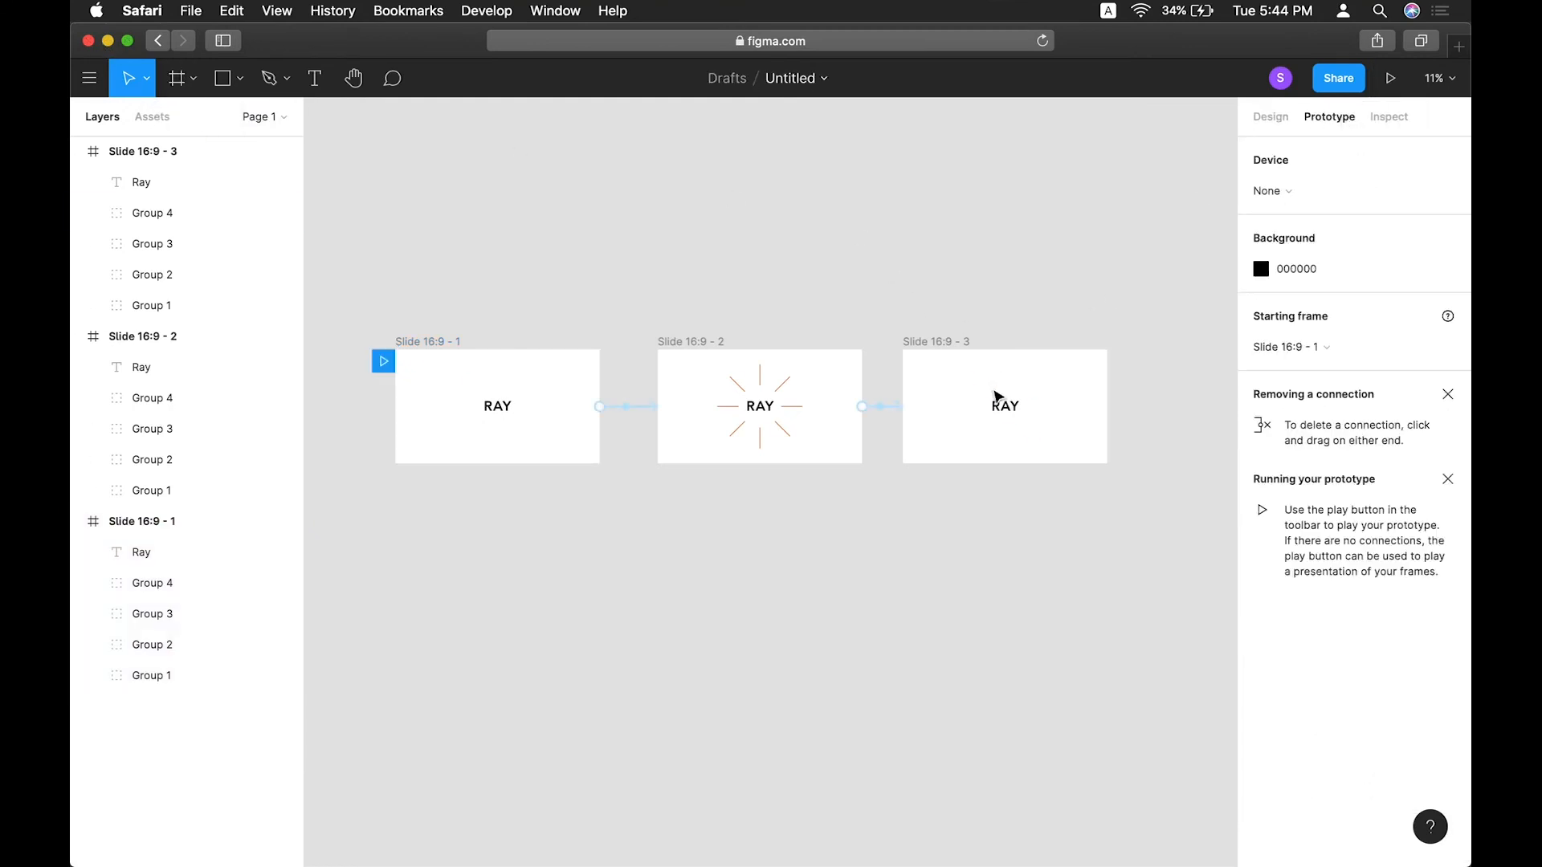
click(960, 343)
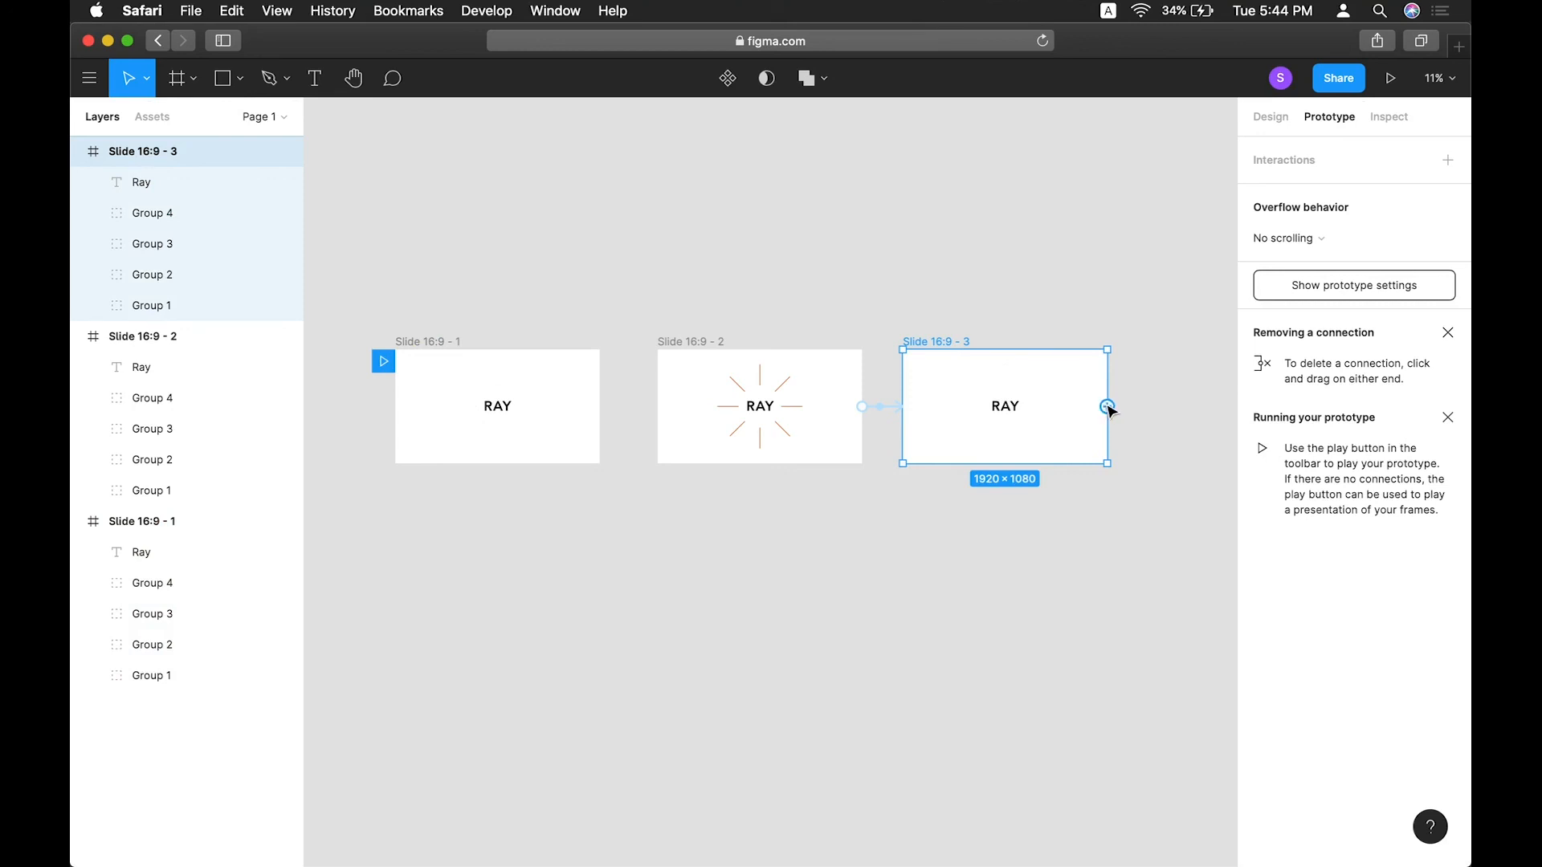
drag(1107, 407, 498, 372)
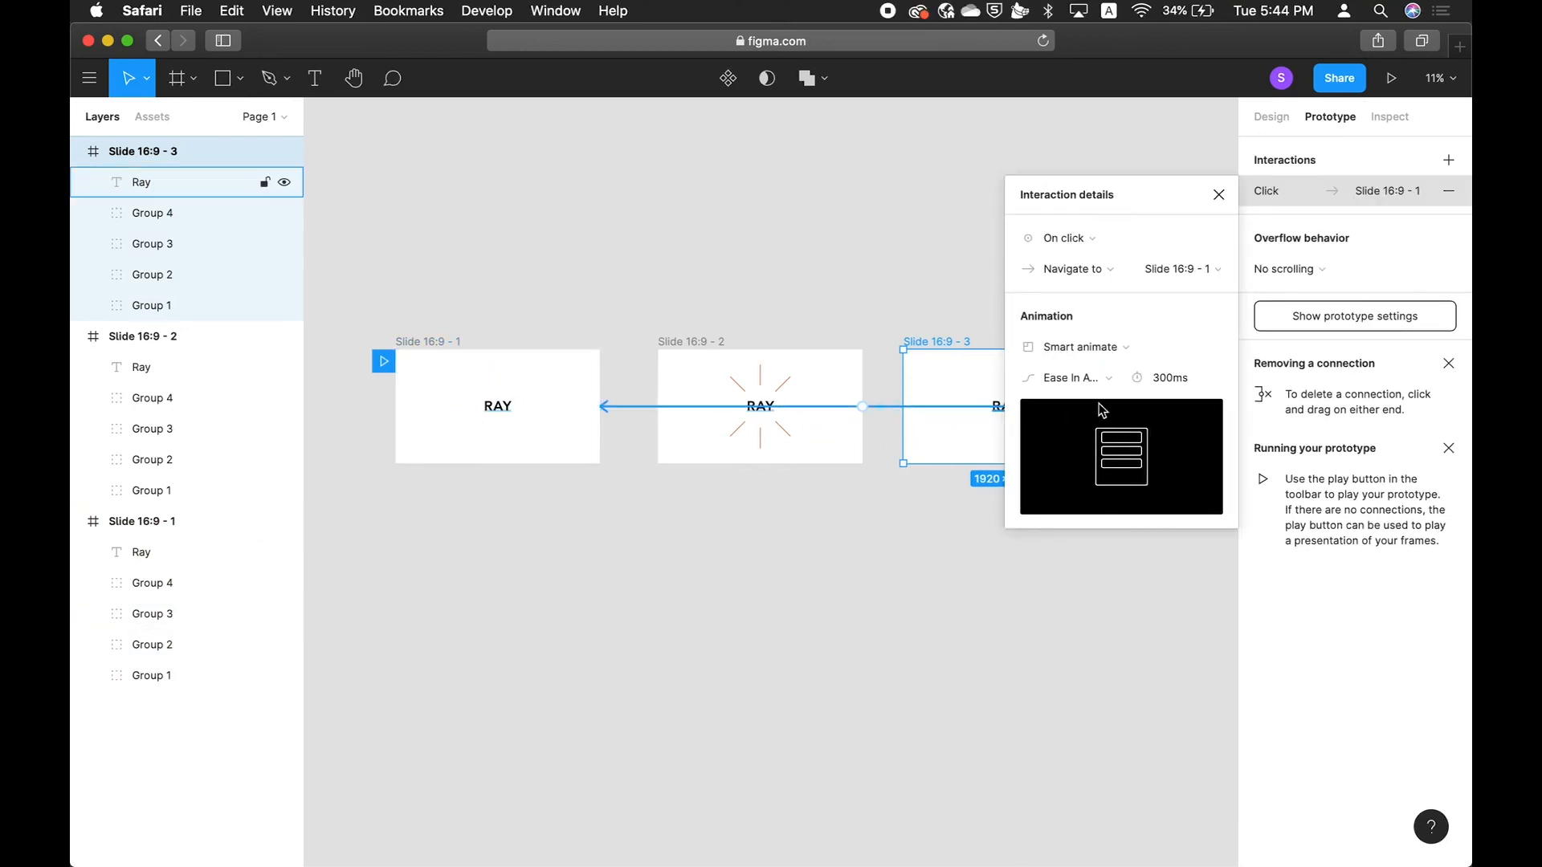
click(1068, 237)
click(1072, 479)
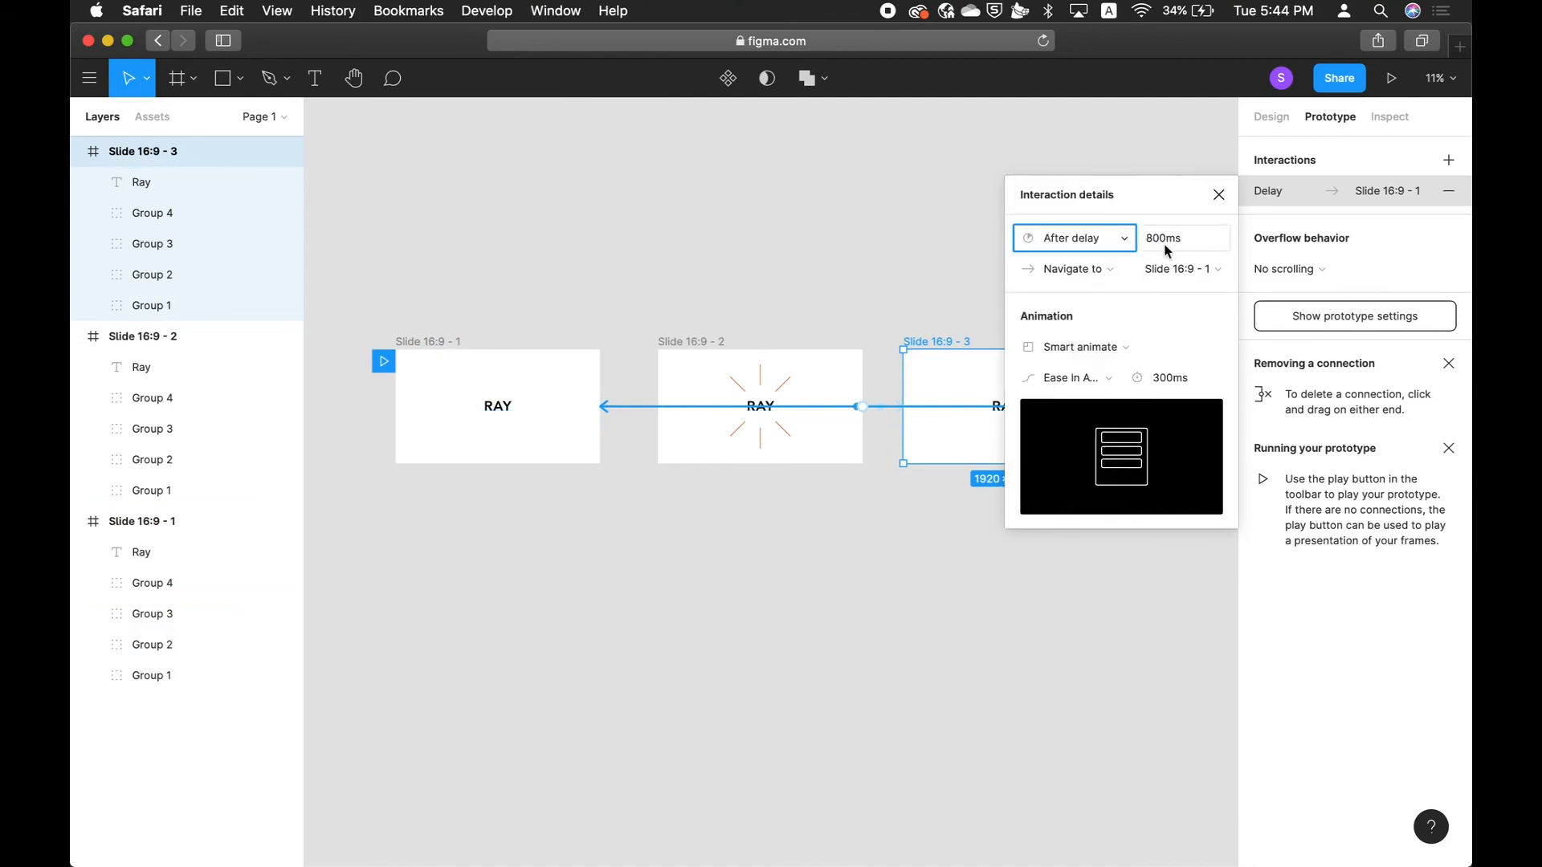
click(1169, 241)
text(1)
key(Return)
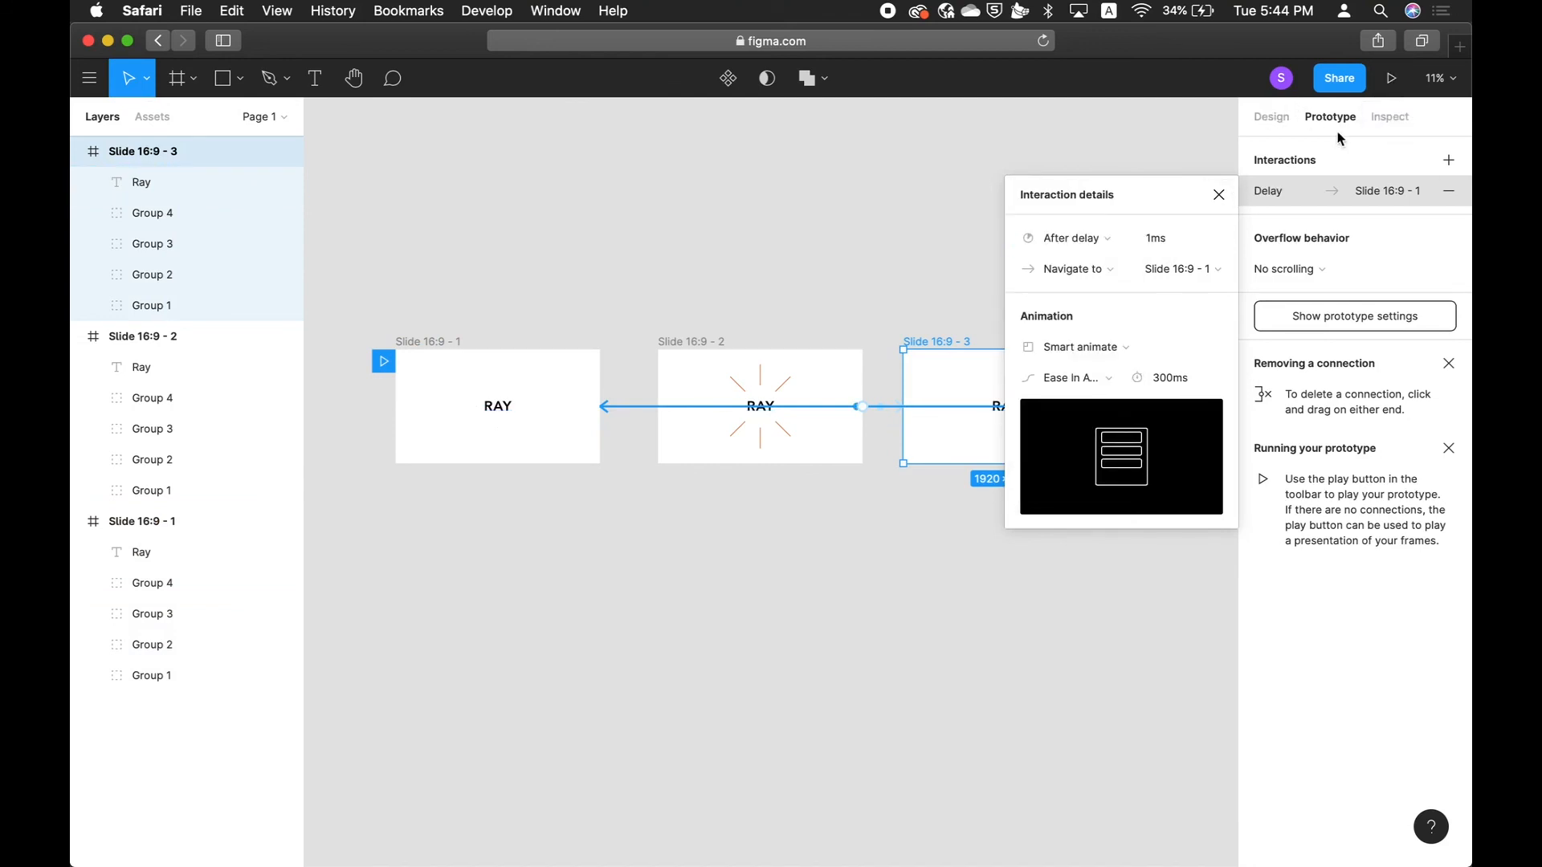
Play the looping prototype presentation.
click(1391, 78)
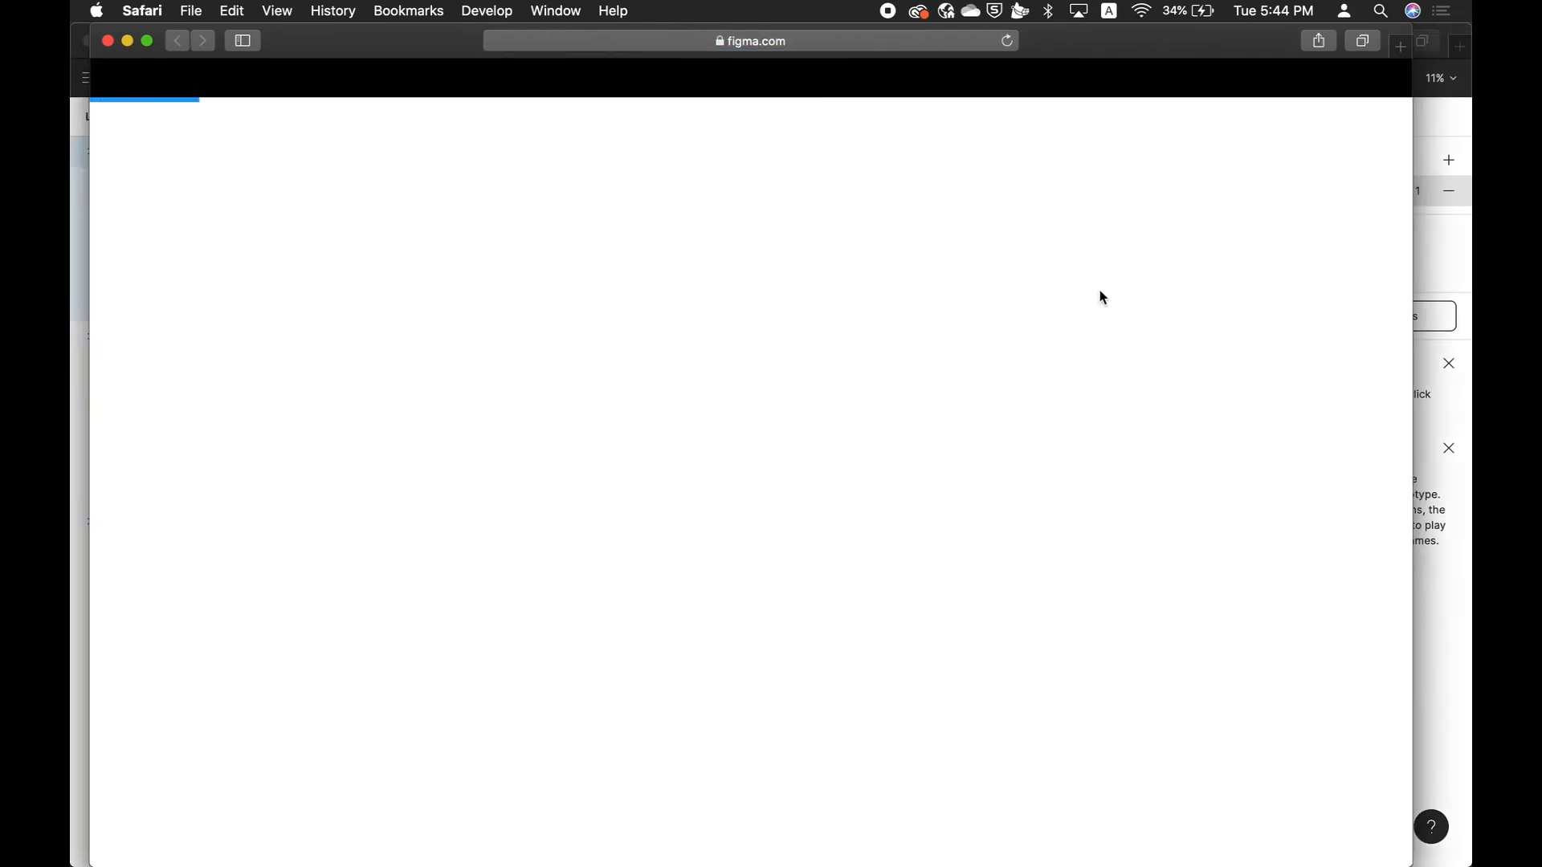